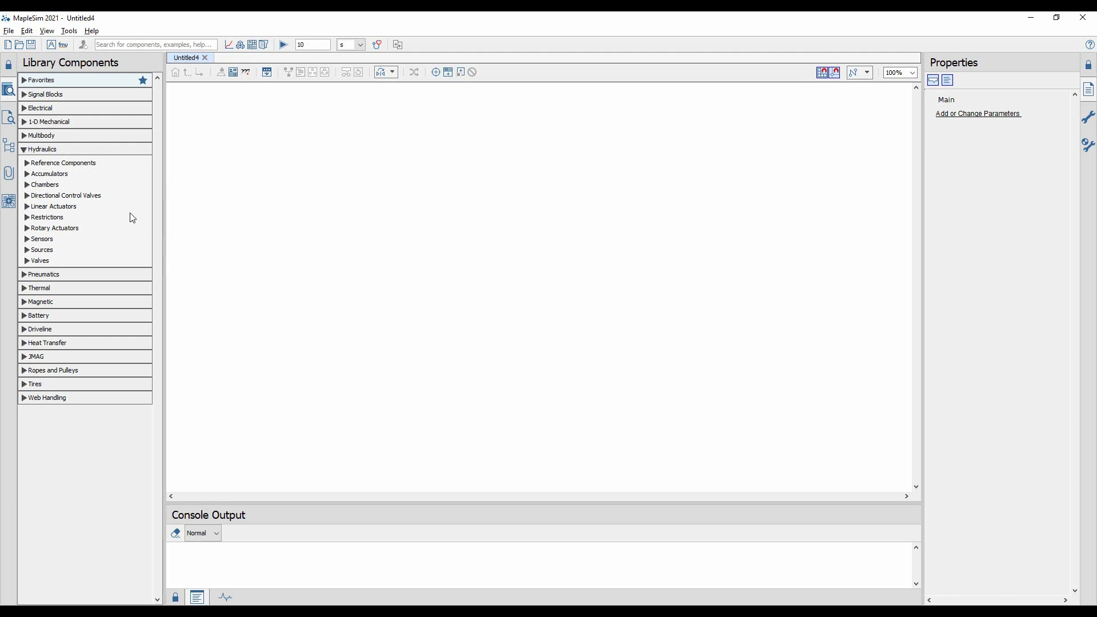
- Import the CAD file PickAndPlace.step into the CAD Toolbox and maximize the toolbox window
{"action": "left_click", "coordinate": [103, 151]}
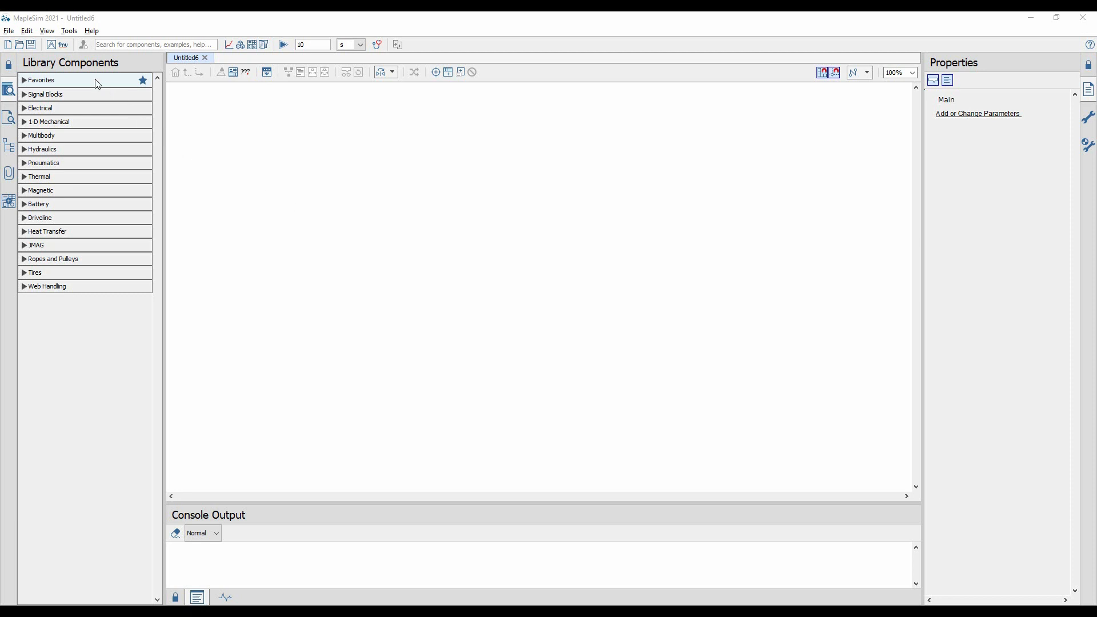
{"action": "left_click", "coordinate": [51, 45]}
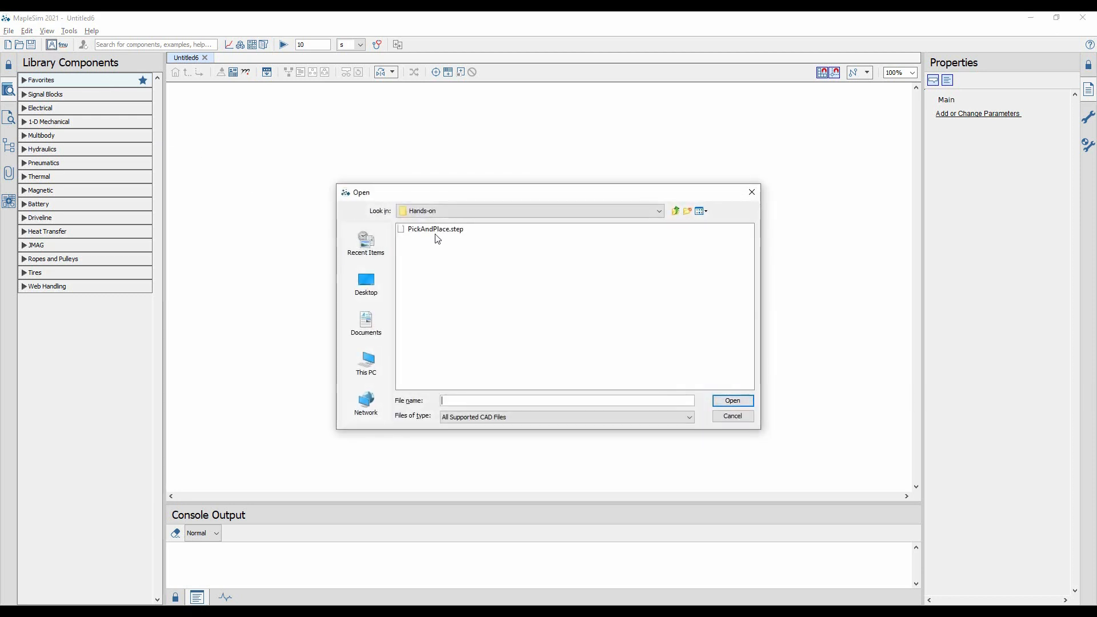
{"action": "left_click", "coordinate": [449, 230]}
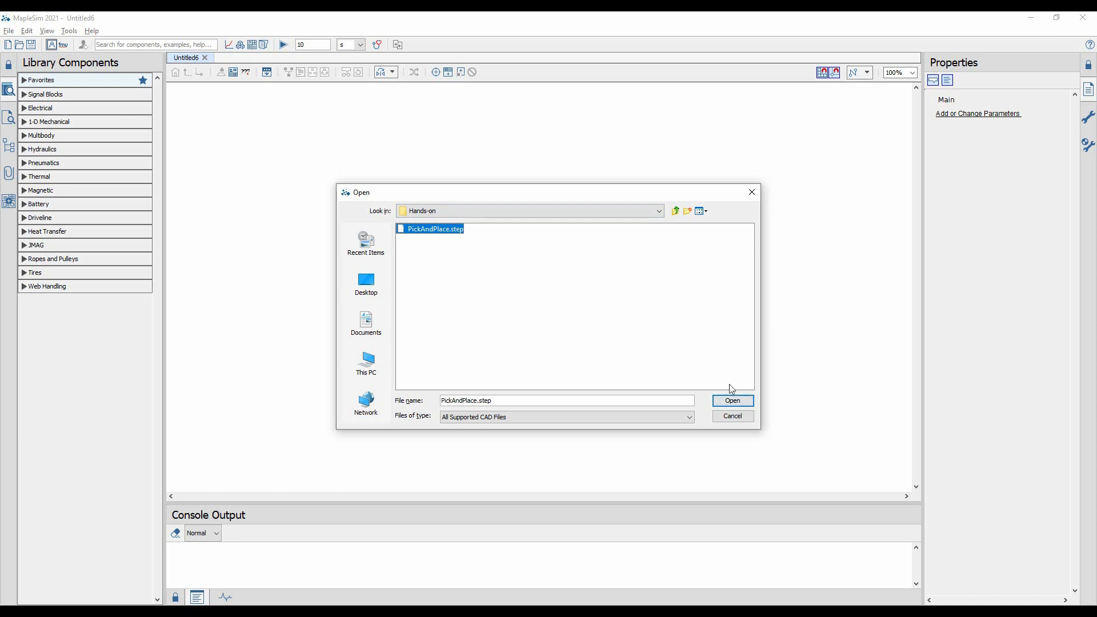
{"action": "left_click", "coordinate": [737, 407]}
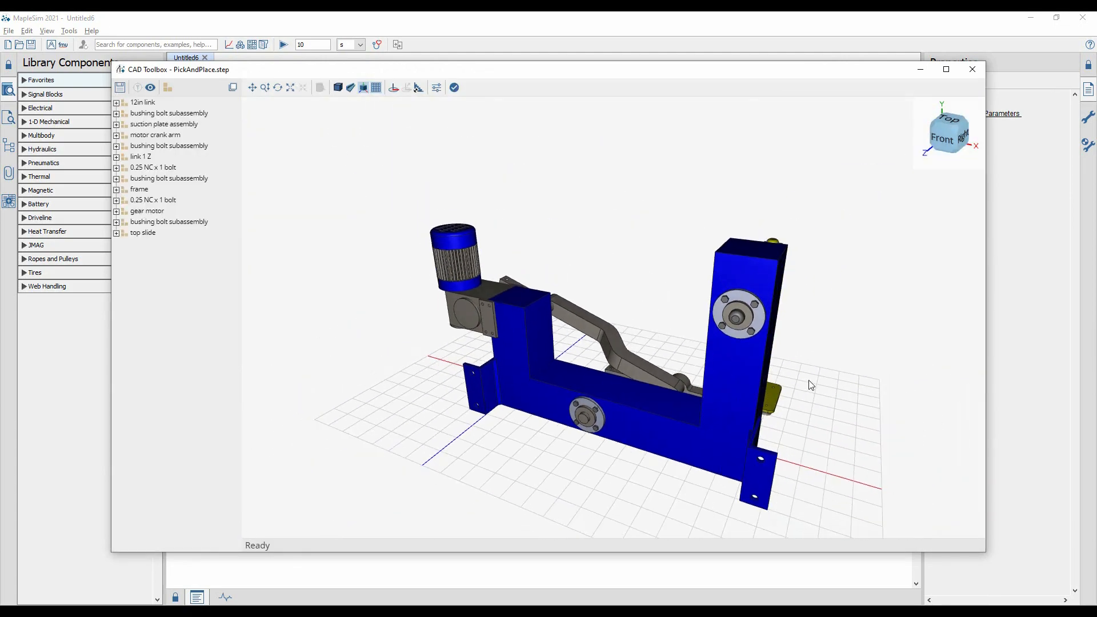
{"action": "left_click_drag", "start_coordinate": [809, 382], "coordinate": [435, 370]}
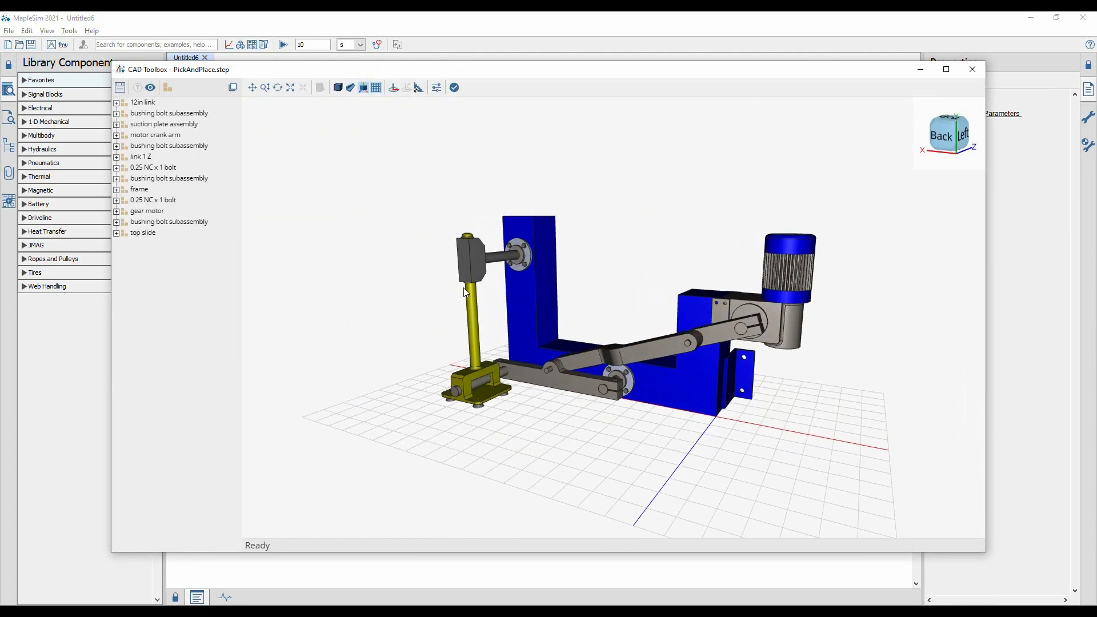
{"action": "double_click", "coordinate": [534, 69]}
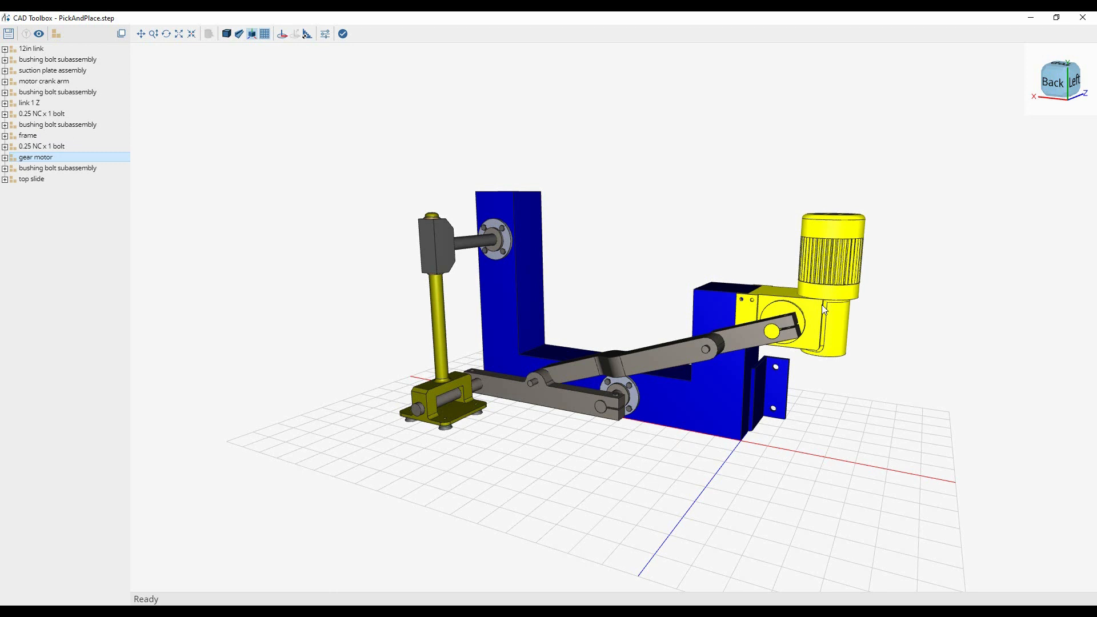
- Group the frame and gear motor parts into a new group named Base
{"action": "left_click", "coordinate": [33, 137]}
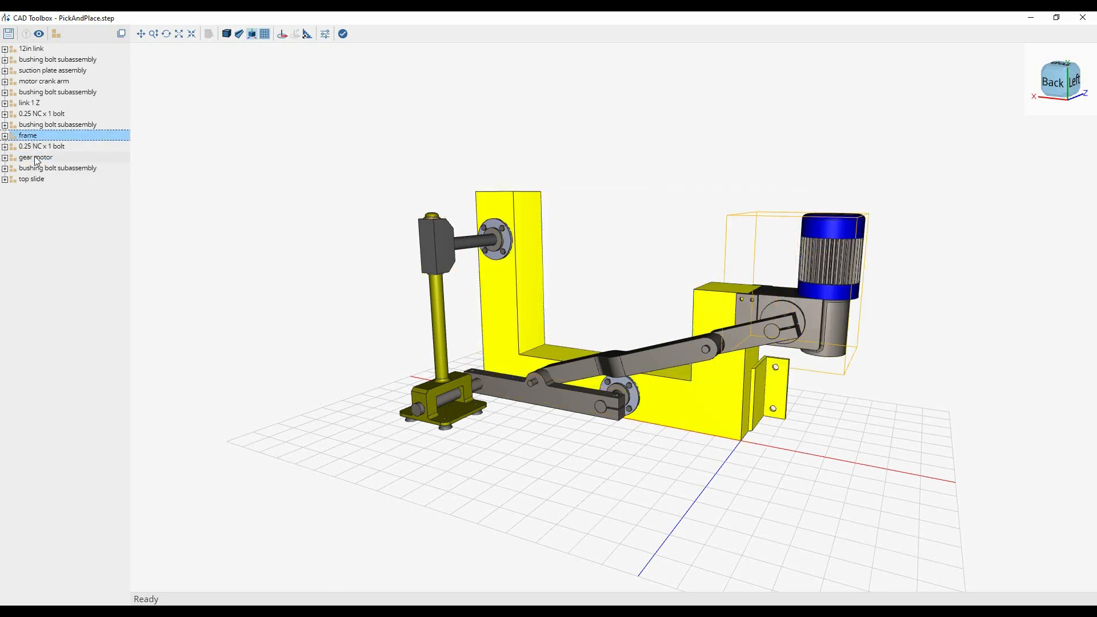
{"action": "left_click", "coordinate": [36, 158], "text": "ctrl"}
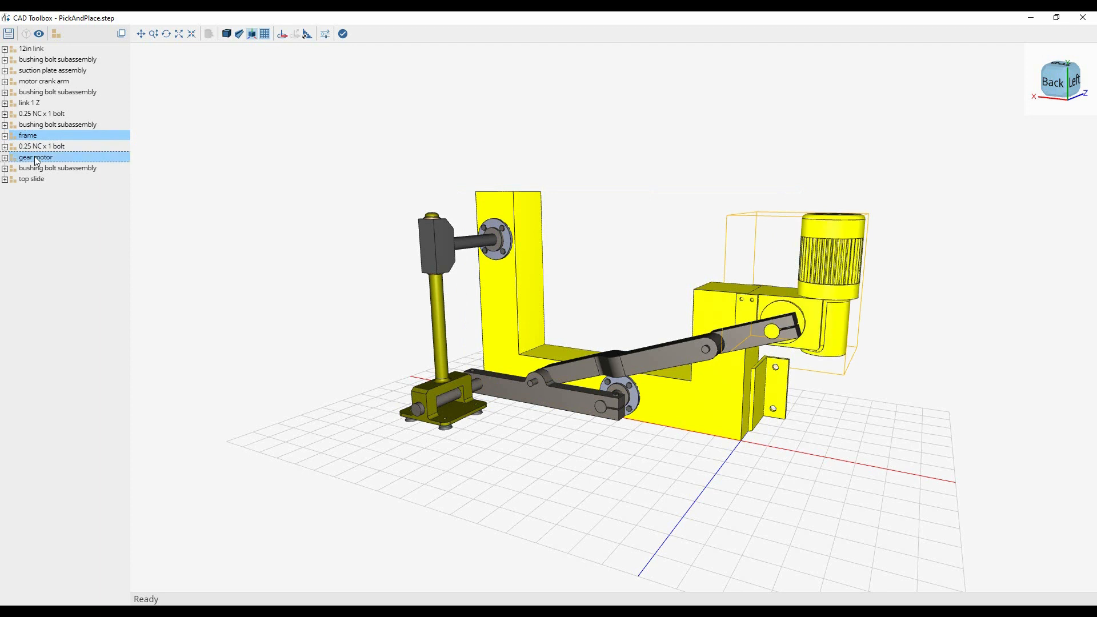
{"action": "right_click", "coordinate": [36, 160]}
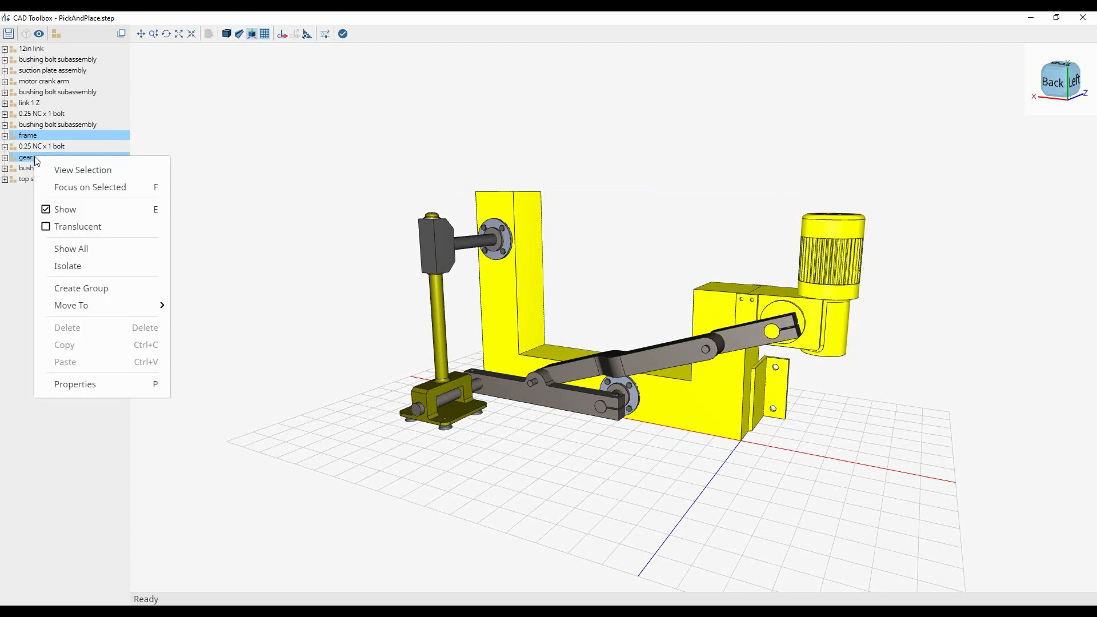
{"action": "left_click", "coordinate": [149, 293]}
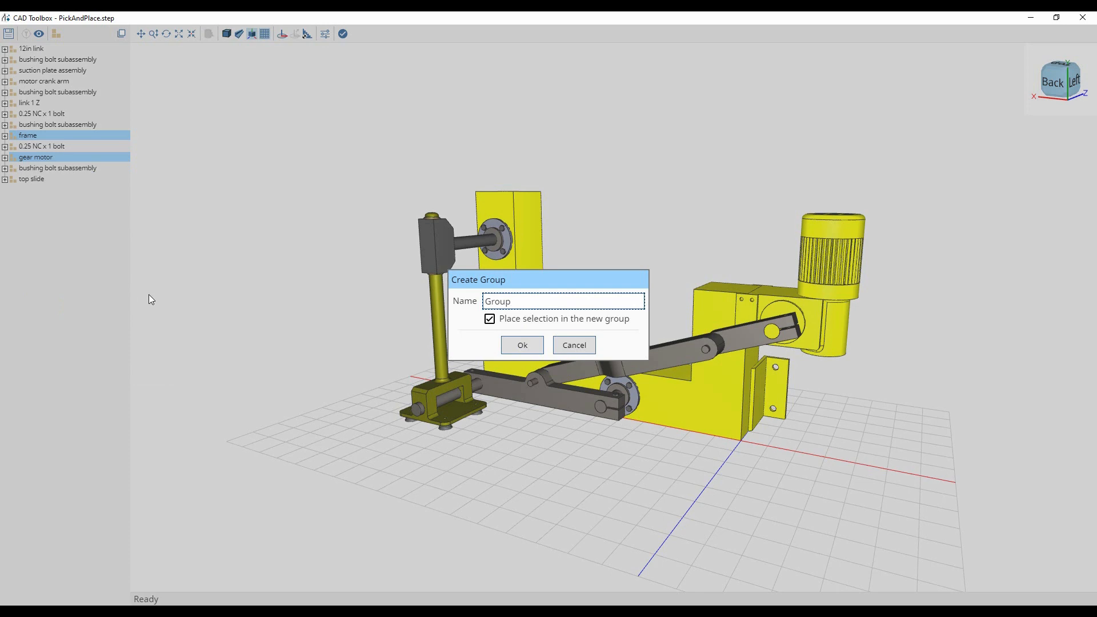
{"action": "key", "text": "BackSpace"}
{"action": "key", "text": "BackSpace"}
{"action": "key", "text": "BackSpace"}
{"action": "key", "text": "BackSpace"}
{"action": "key", "text": "BackSpace"}
{"action": "type", "text": "Base"}
{"action": "key", "text": "Return"}
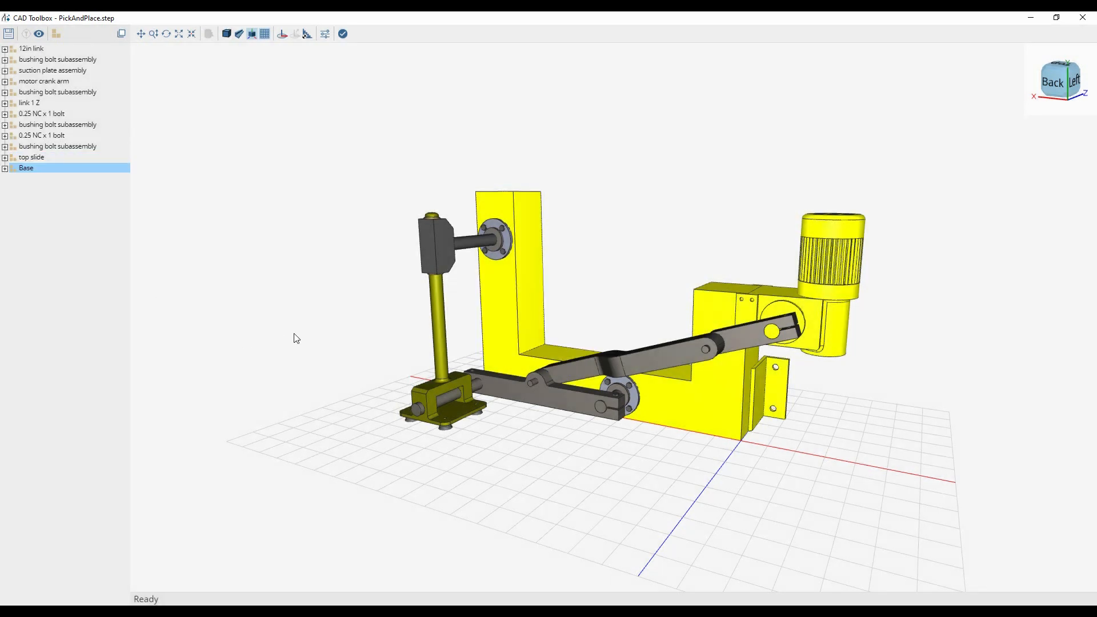
{"action": "left_click", "coordinate": [365, 206]}
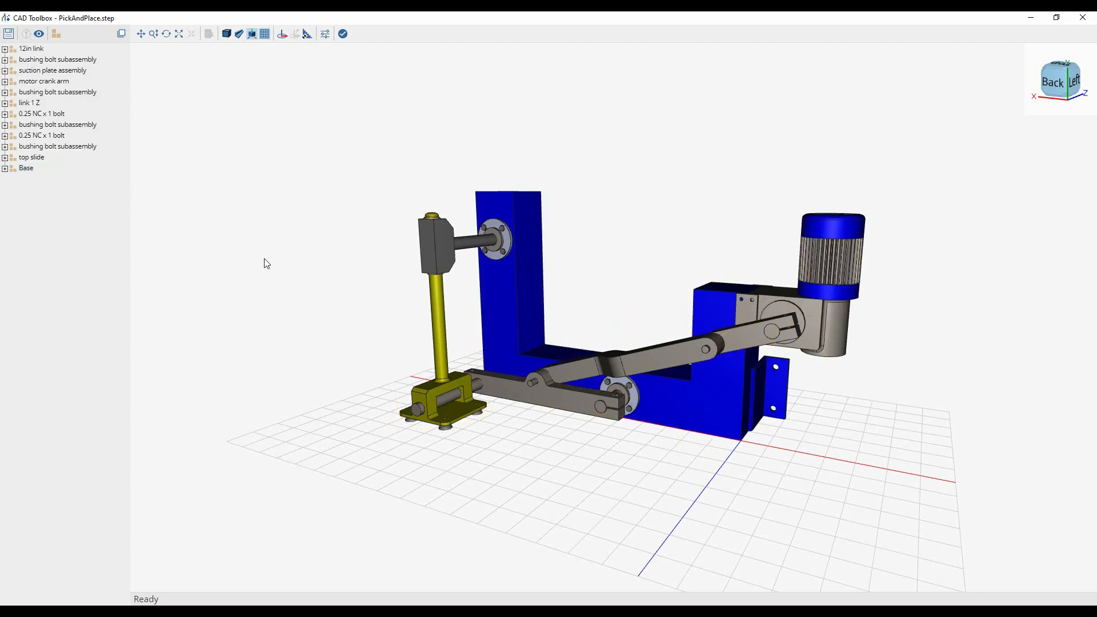
- Place a coordinate frame at the centre of the gear motor's shaft end and enlarge the frame indicator
{"action": "scroll", "coordinate": [631, 262], "scroll_direction": "up", "scroll_amount": 1}
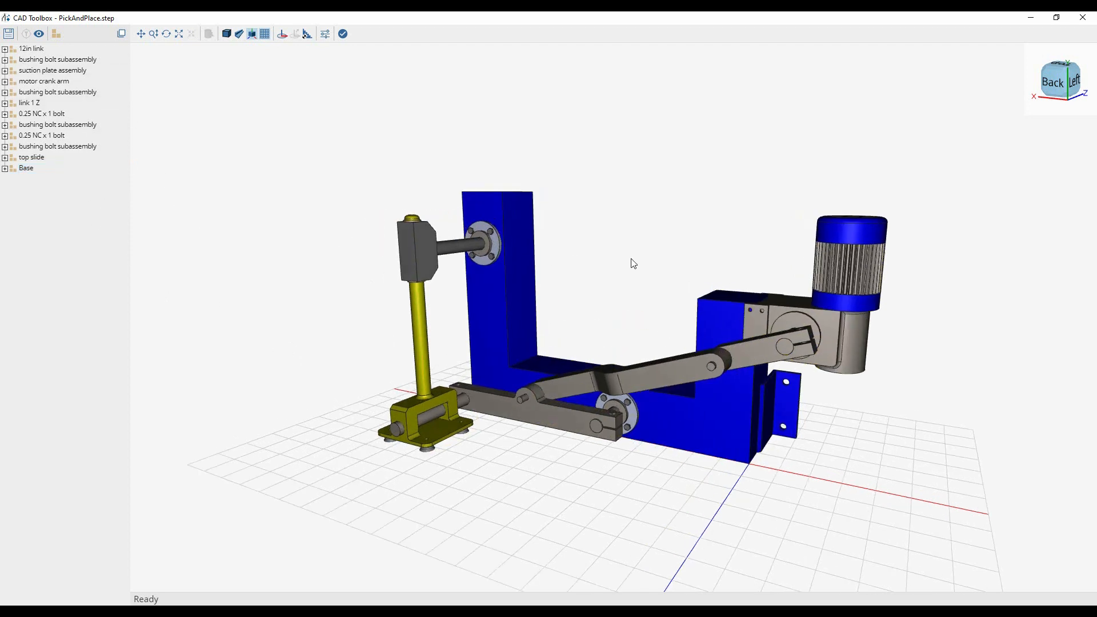
{"action": "mouse_move", "coordinate": [651, 274]}
{"action": "left_mouse_down"}
{"action": "mouse_move", "coordinate": [660, 257]}
{"action": "mouse_move", "coordinate": [663, 289]}
{"action": "left_mouse_up"}
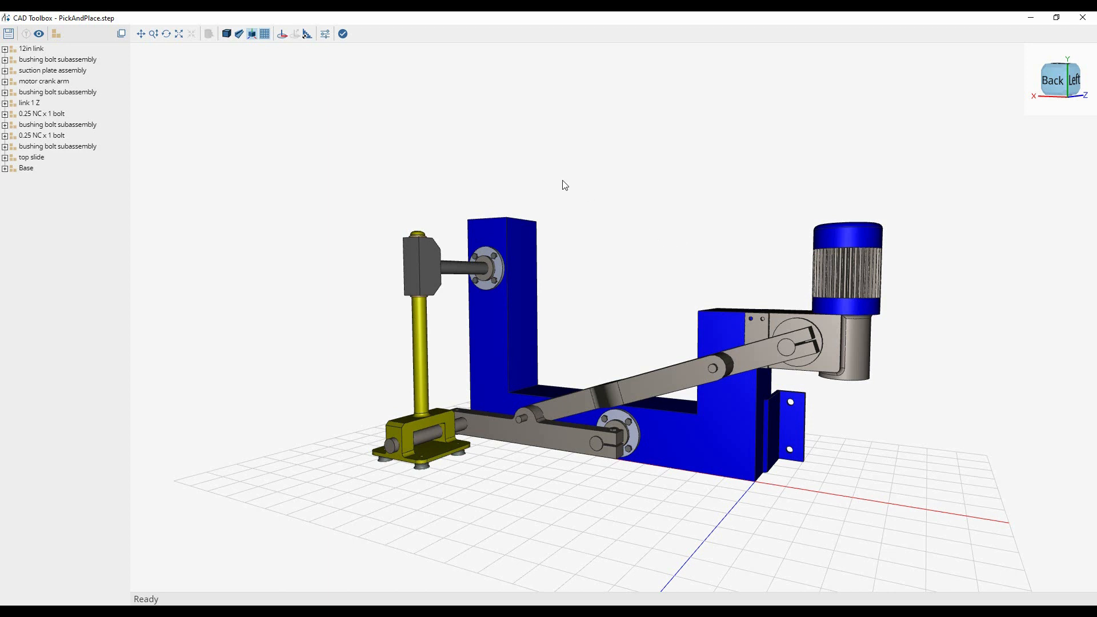
{"action": "left_click", "coordinate": [283, 36]}
{"action": "scroll", "coordinate": [817, 338], "scroll_direction": "up", "scroll_amount": 3}
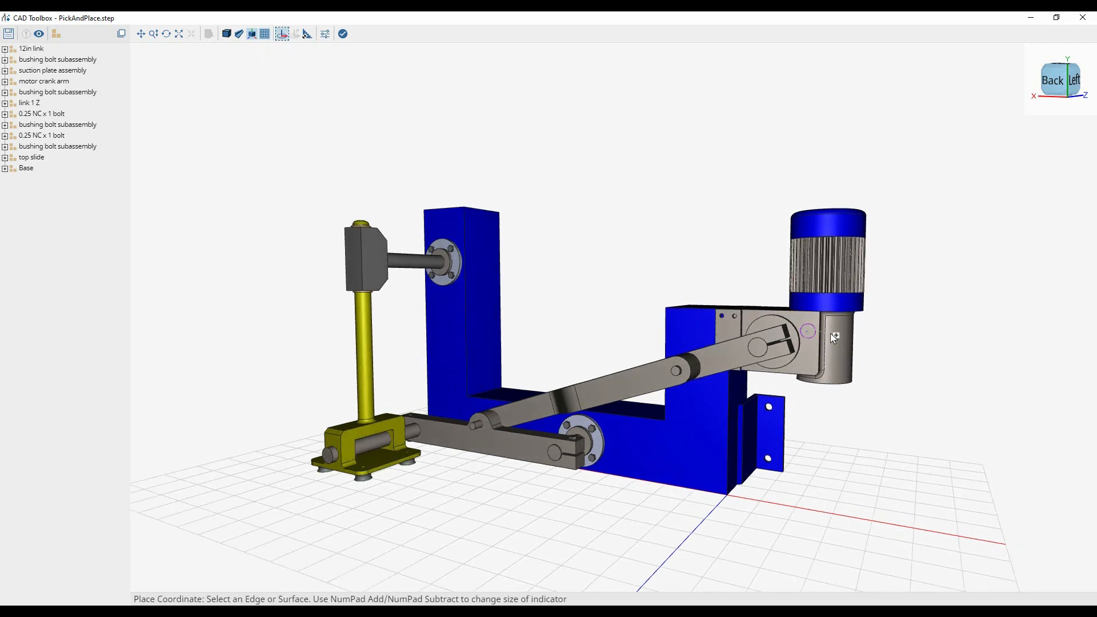
{"action": "scroll", "coordinate": [817, 337], "scroll_direction": "up", "scroll_amount": 2}
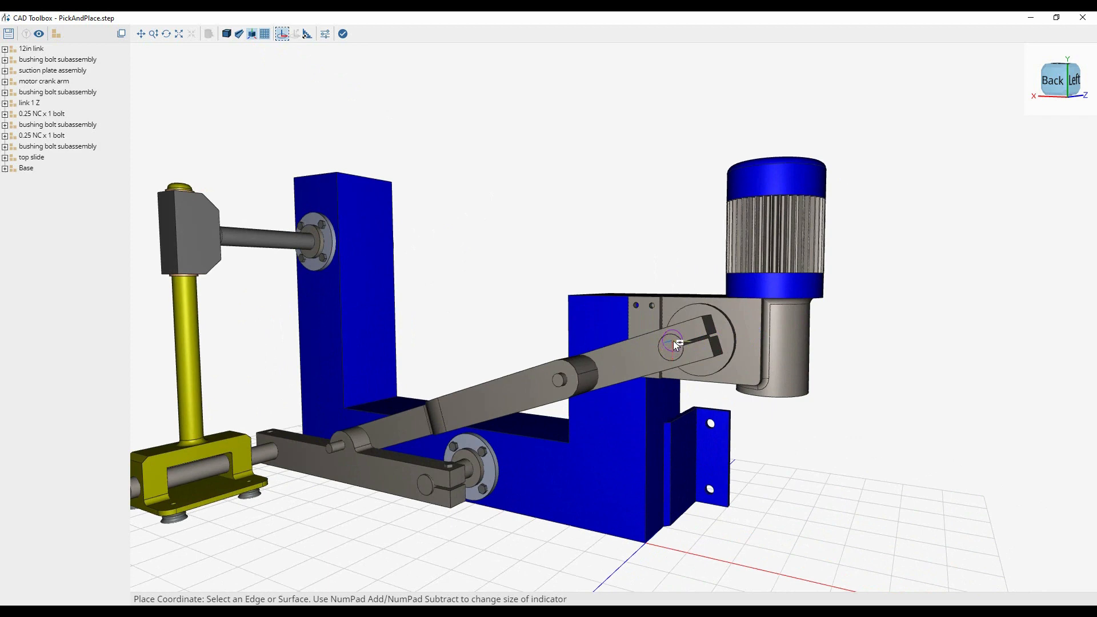
{"action": "left_click", "coordinate": [675, 338]}
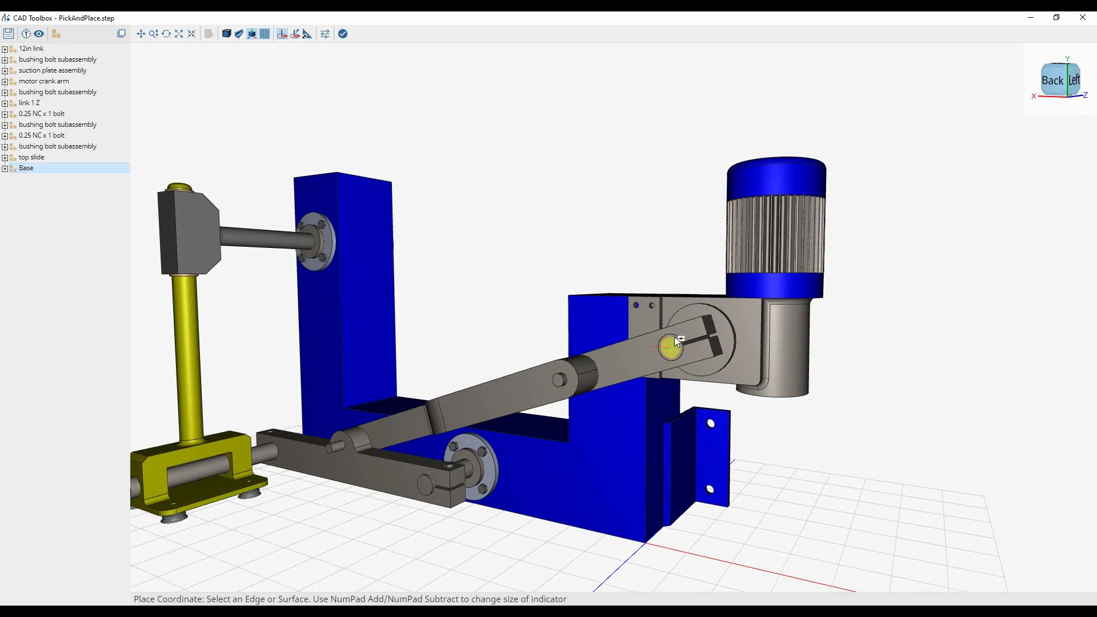
{"action": "key", "text": "KP_Add"}
{"action": "key", "text": "KP_Add"}
{"action": "key", "text": "KP_Add"}
{"action": "key", "text": "KP_Add"}
{"action": "key", "text": "KP_Add"}
{"action": "key", "text": "KP_Add"}
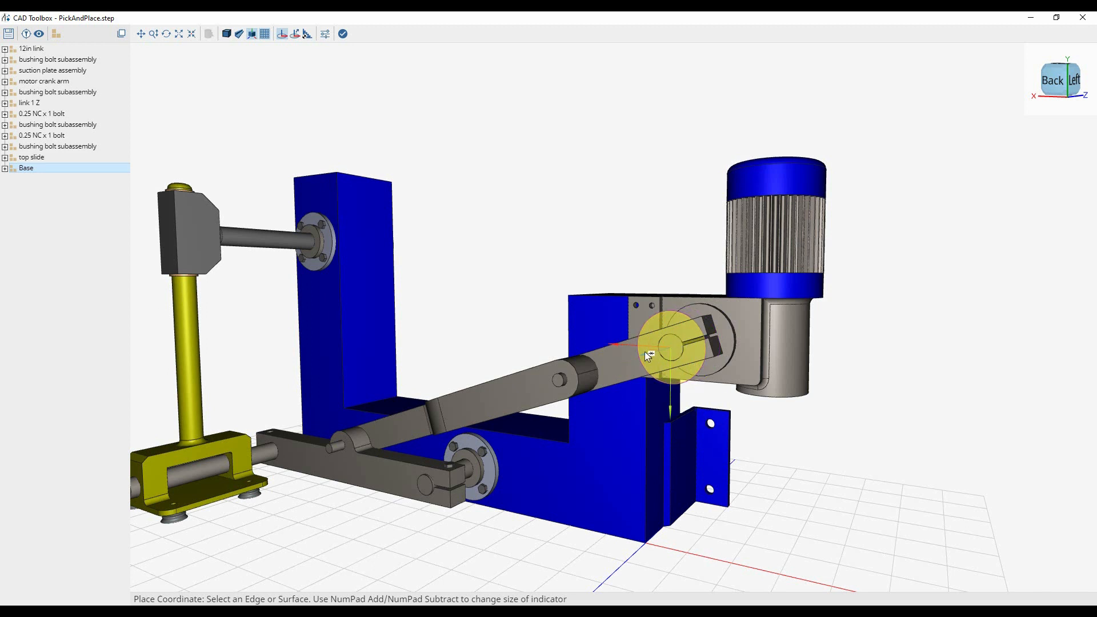
{"action": "key", "text": "Return"}
- Place coordinate frames at the crank arm pin, the far end of link 1 Z and the 12in link's pivot near the frame
{"action": "left_click", "coordinate": [618, 363]}
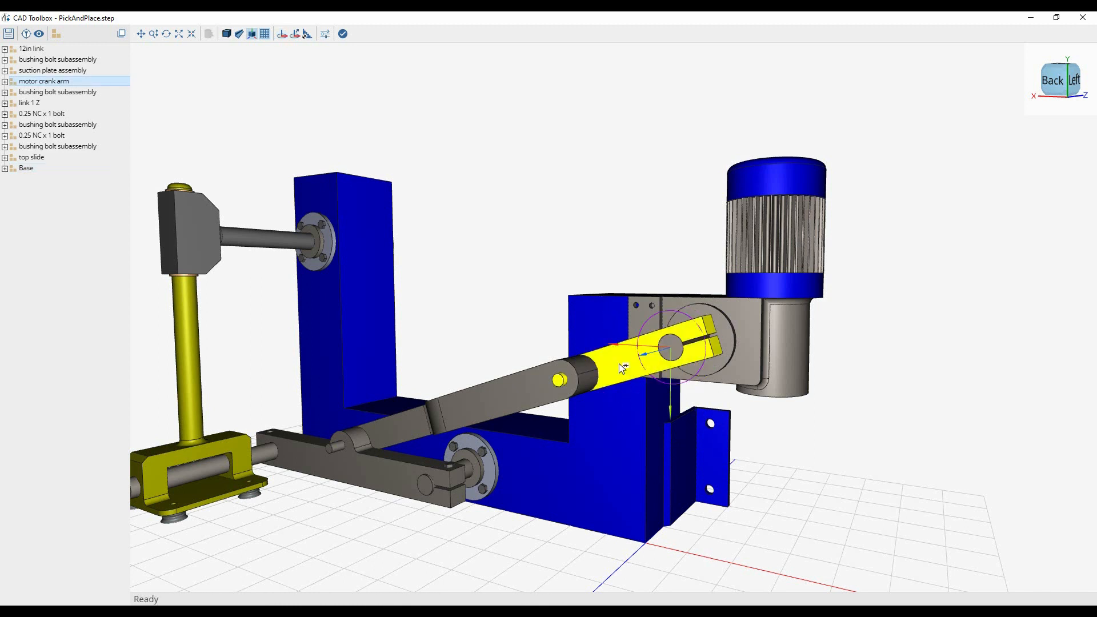
{"action": "left_click", "coordinate": [734, 306]}
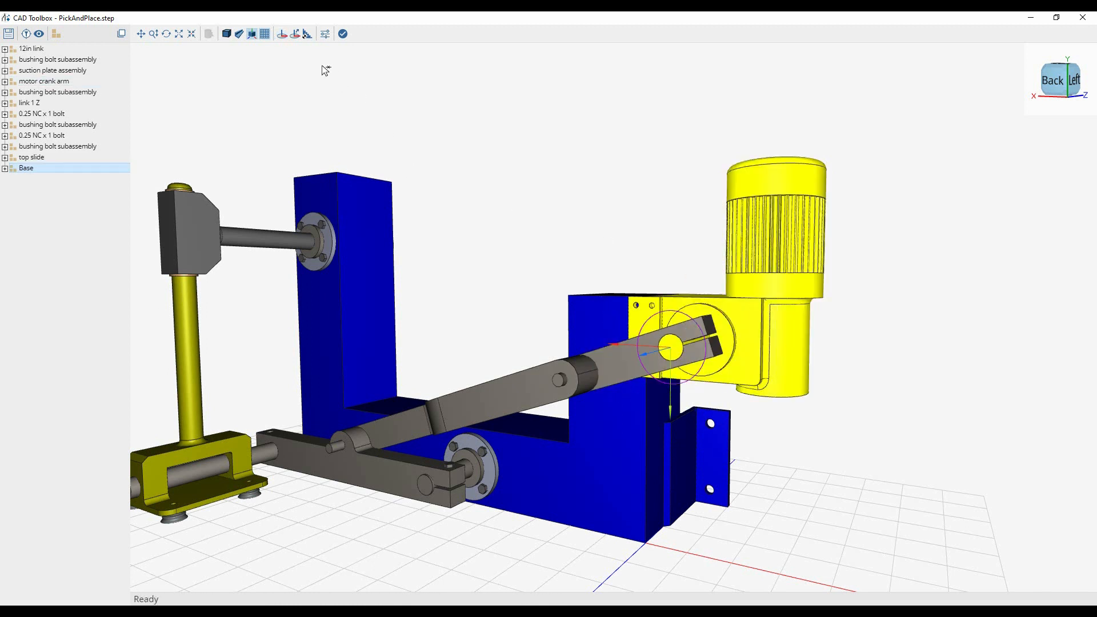
{"action": "left_click", "coordinate": [371, 112]}
{"action": "key", "text": "Return"}
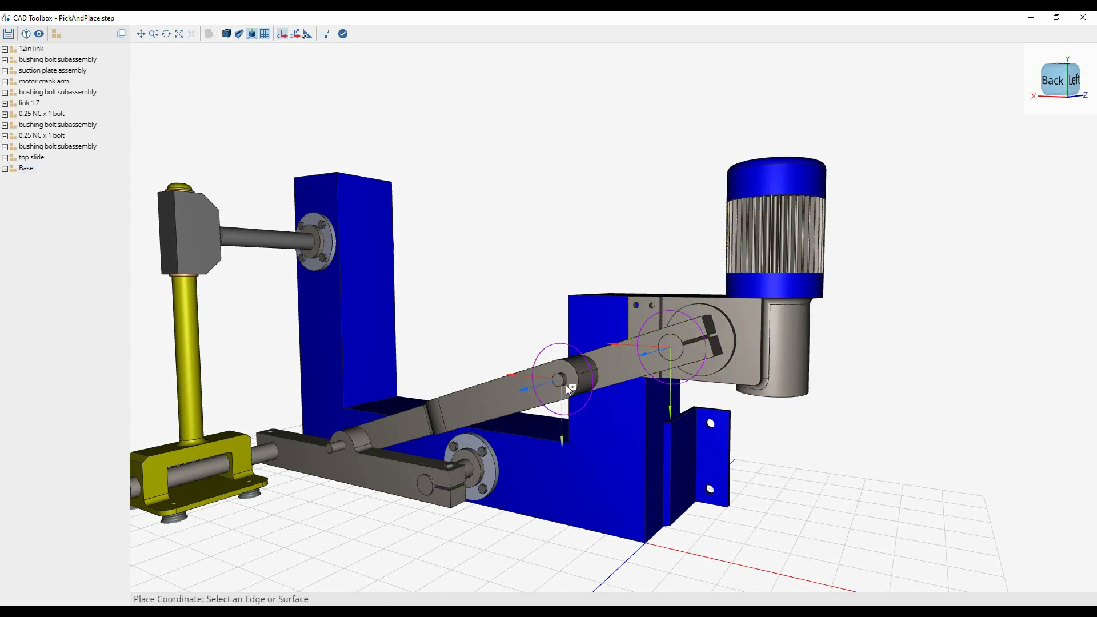
{"action": "left_click", "coordinate": [565, 381]}
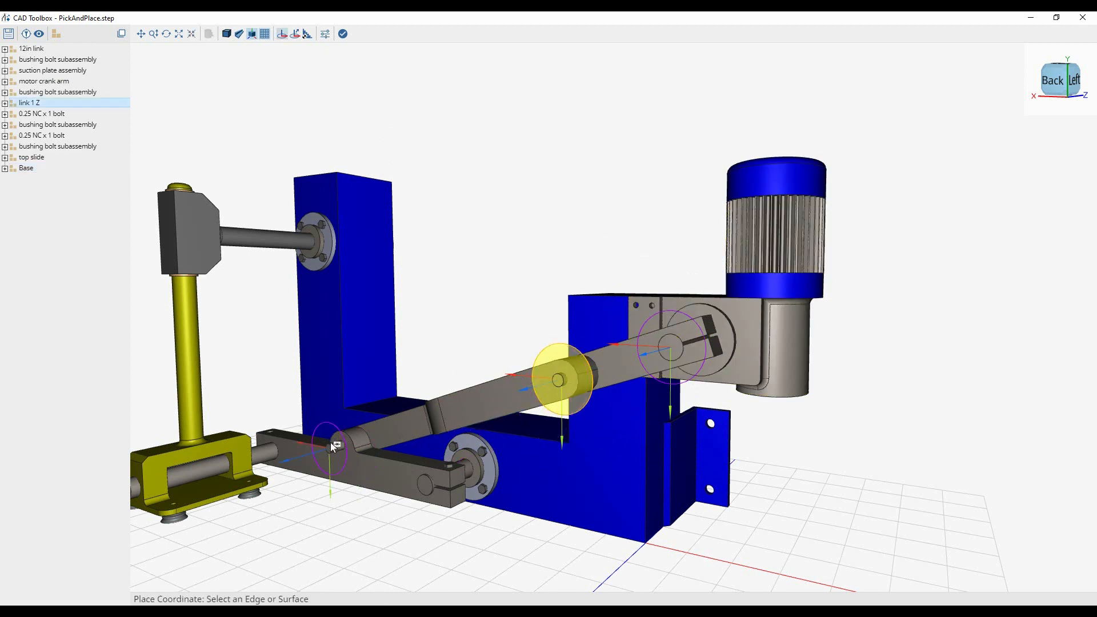
{"action": "left_click", "coordinate": [334, 447]}
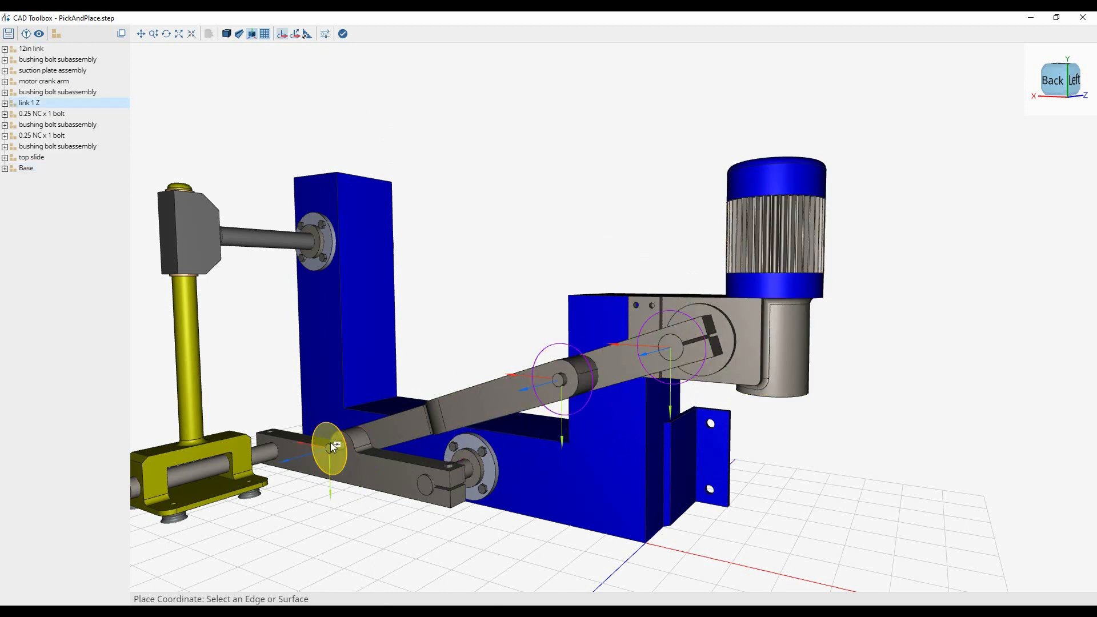
{"action": "left_click", "coordinate": [425, 490]}
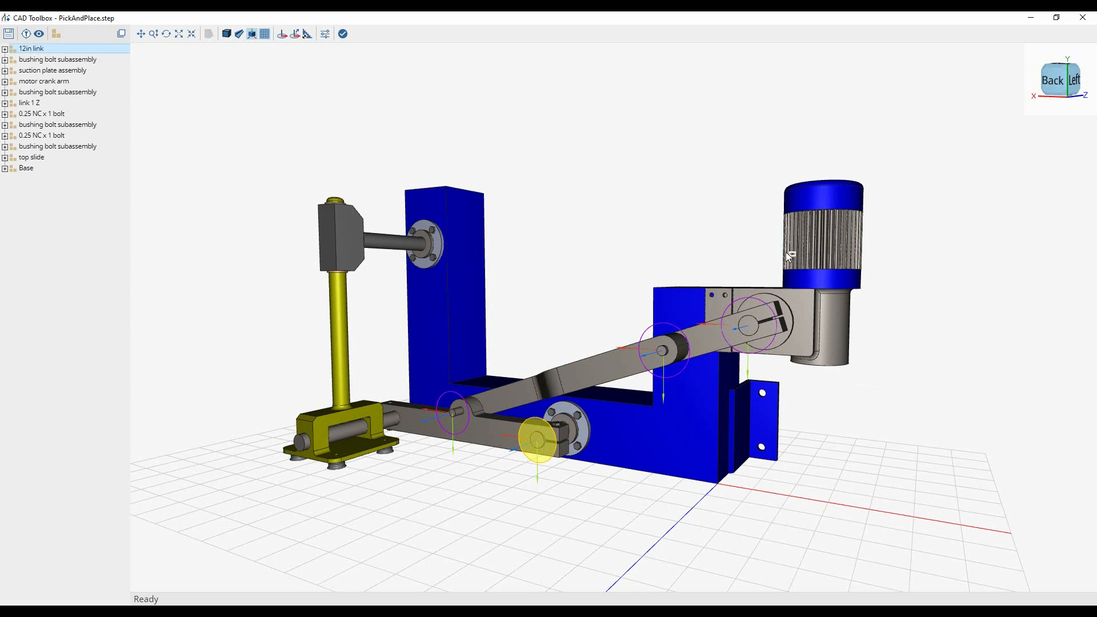
- Exit the CAD Toolbox to return to MapleSim and open the model PickAndPlace_Start.msim
{"action": "left_click", "coordinate": [1081, 22]}
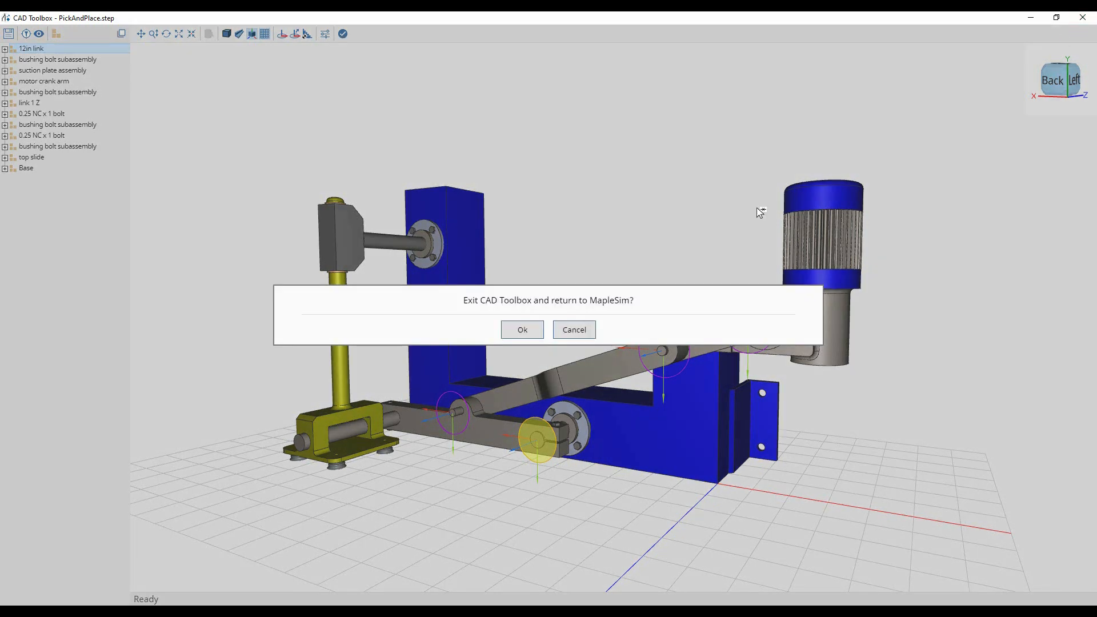
{"action": "left_click", "coordinate": [514, 332]}
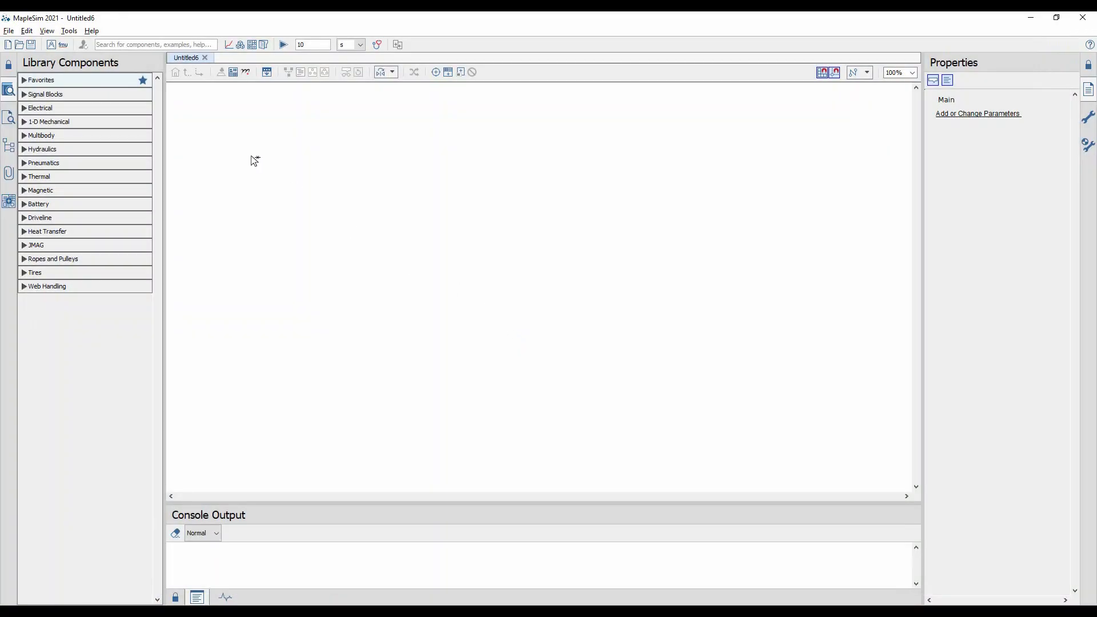
{"action": "left_click", "coordinate": [20, 45]}
{"action": "double_click", "coordinate": [501, 241]}
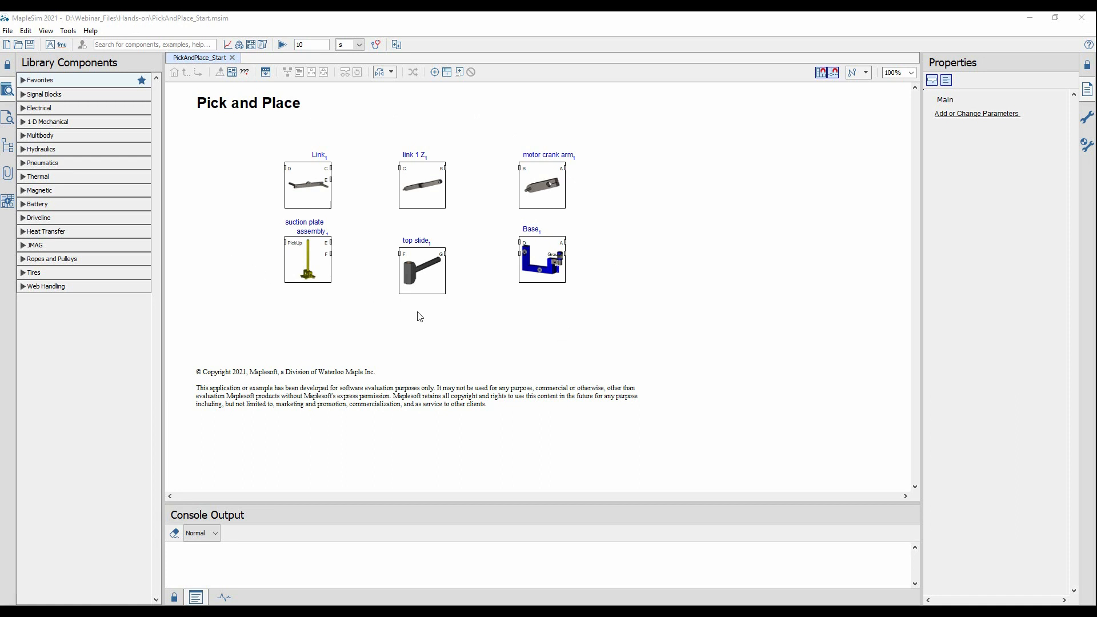
- Ground the Base subsystem by connecting its Ground port to a new, horizontally flipped Fixed Frame placed beside it
{"action": "left_click", "coordinate": [46, 136]}
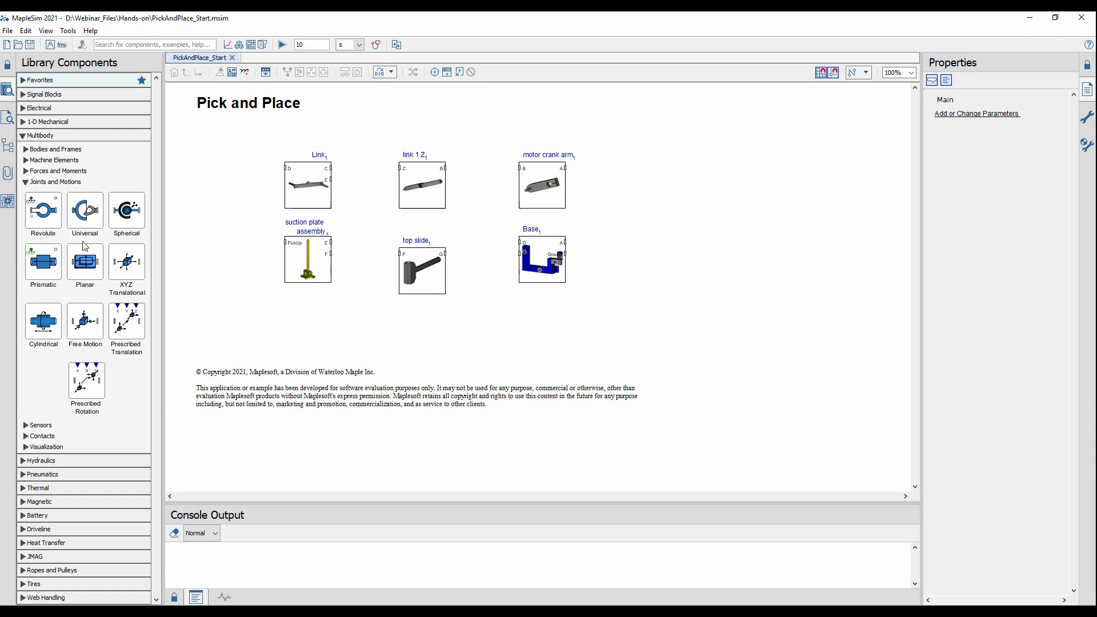
{"action": "left_click", "coordinate": [51, 151]}
{"action": "left_click_drag", "start_coordinate": [43, 178], "coordinate": [607, 265]}
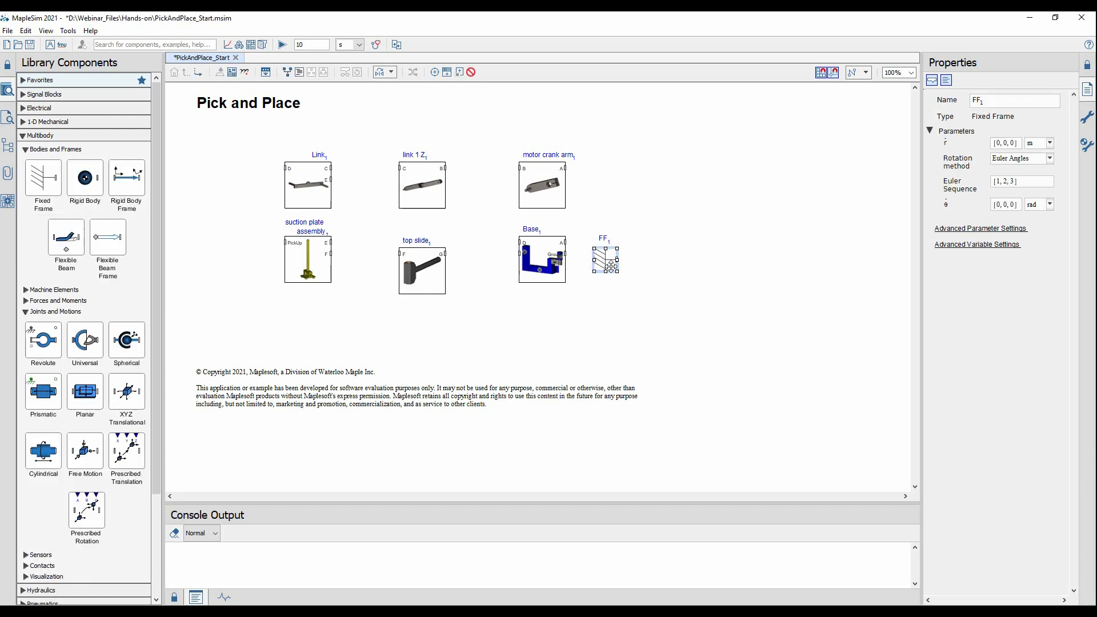
{"action": "scroll", "coordinate": [610, 265], "scroll_direction": "up", "scroll_amount": 3}
{"action": "left_click_drag", "start_coordinate": [764, 251], "coordinate": [765, 242]}
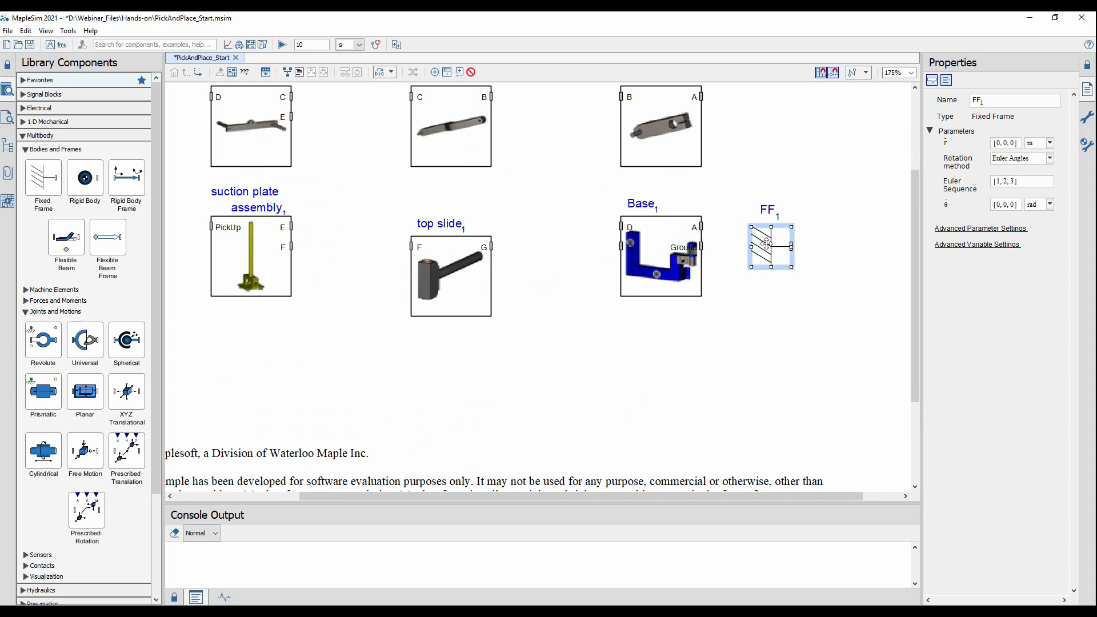
{"action": "key", "text": "ctrl+f"}
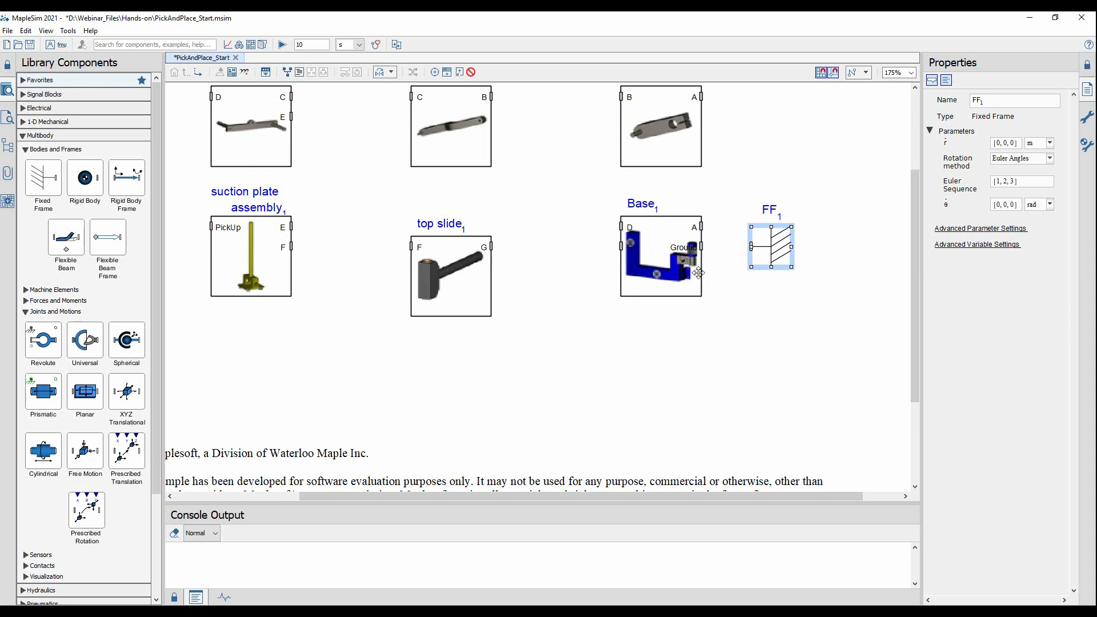
{"action": "left_click", "coordinate": [724, 284]}
{"action": "left_click_drag", "start_coordinate": [709, 250], "coordinate": [751, 246]}
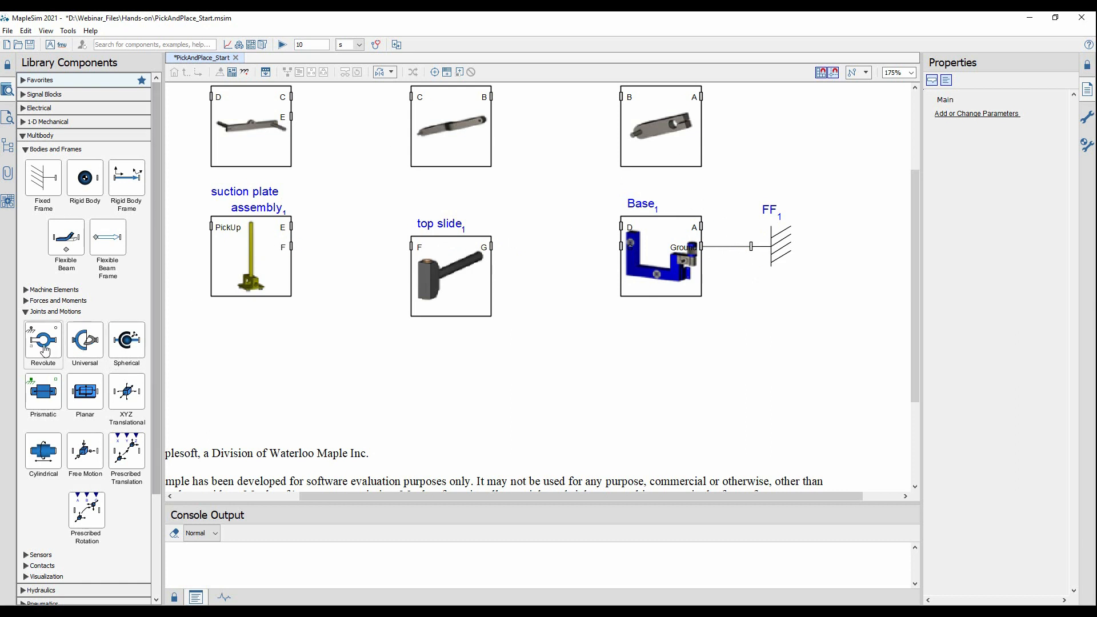
- Add a revolute joint, rotated to stand vertically, connecting Base's A port to the motor crank arm's A port
{"action": "left_click_drag", "start_coordinate": [42, 341], "coordinate": [738, 183]}
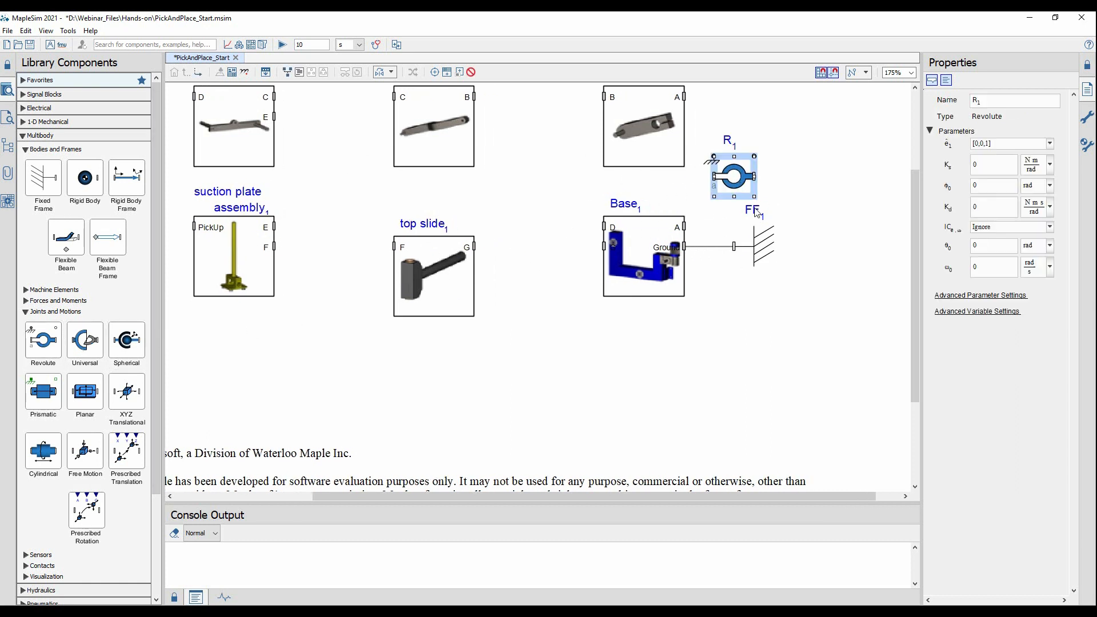
{"action": "key", "text": "ctrl+l"}
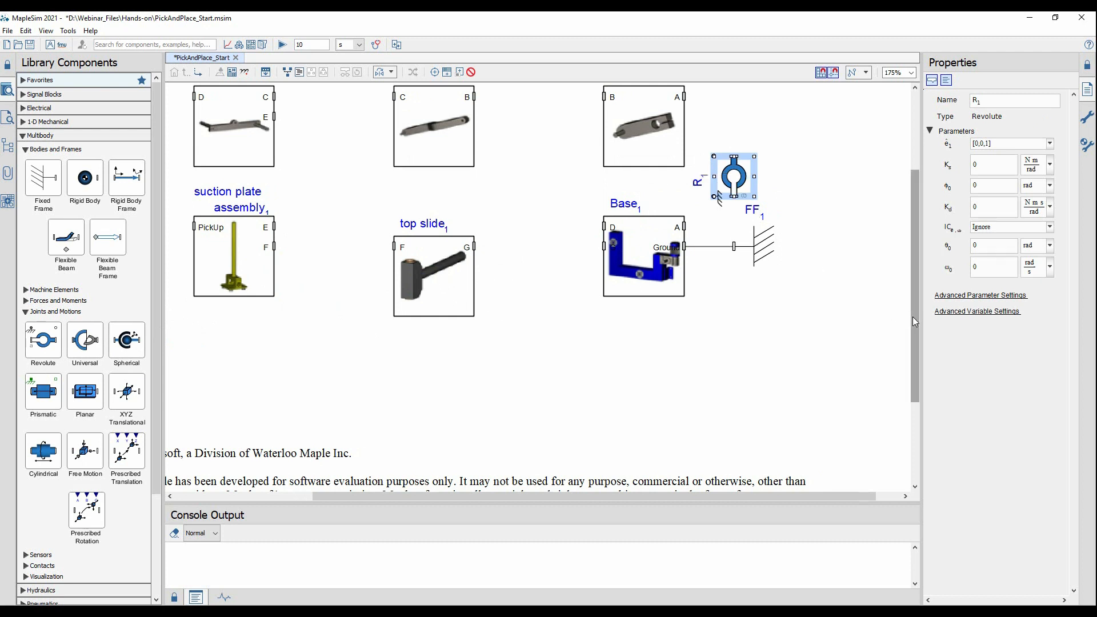
{"action": "left_click", "coordinate": [734, 197]}
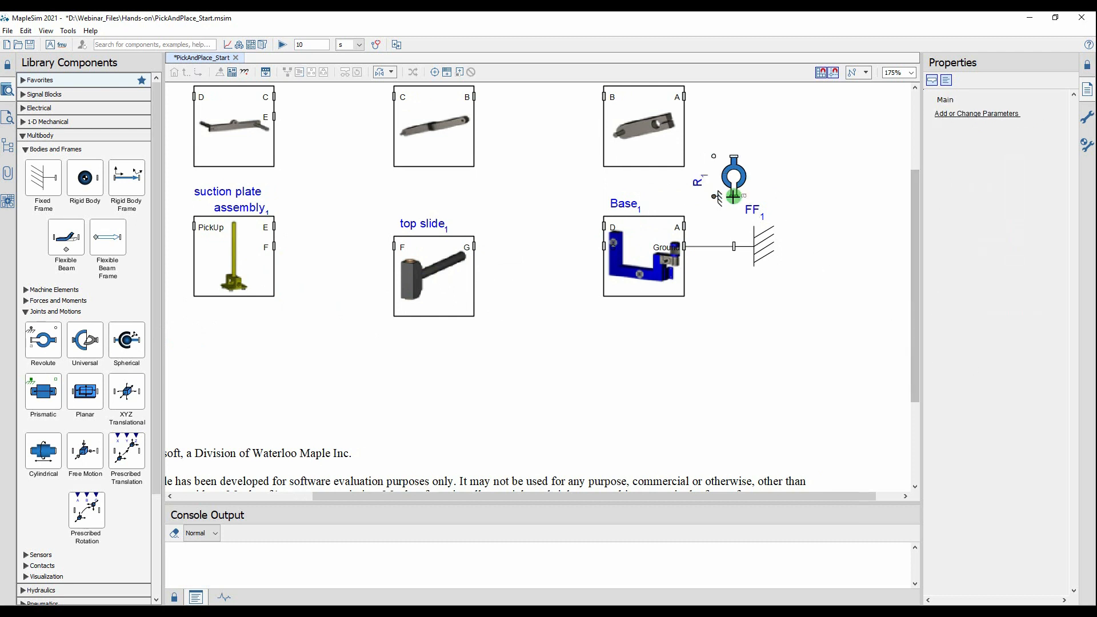
{"action": "left_click", "coordinate": [685, 222]}
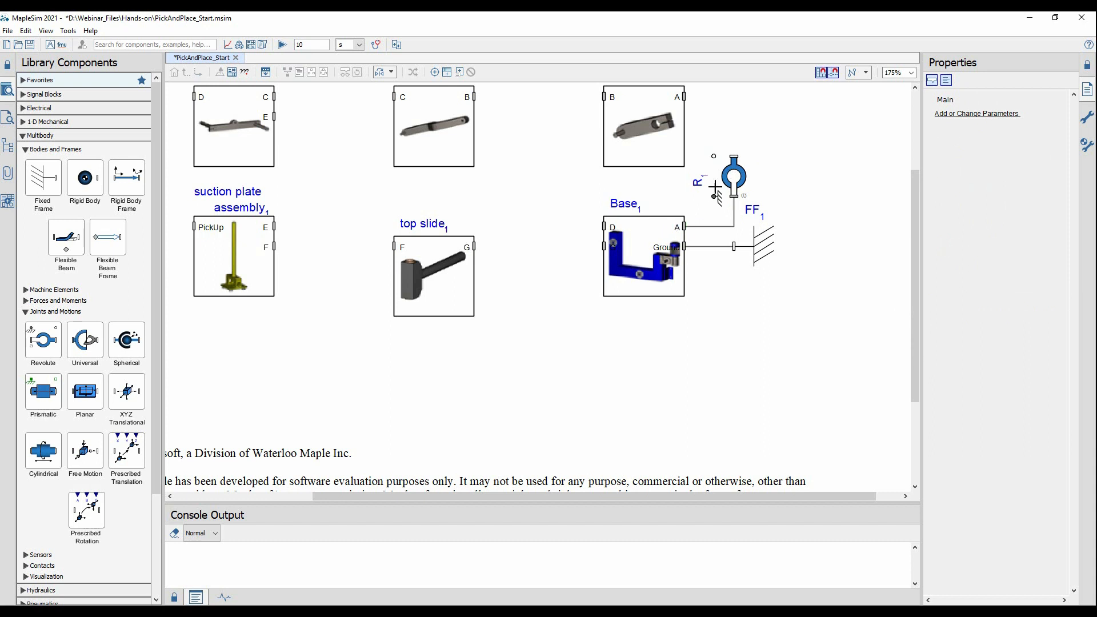
{"action": "scroll", "coordinate": [751, 171], "scroll_direction": "up", "scroll_amount": 1}
{"action": "left_click", "coordinate": [734, 190]}
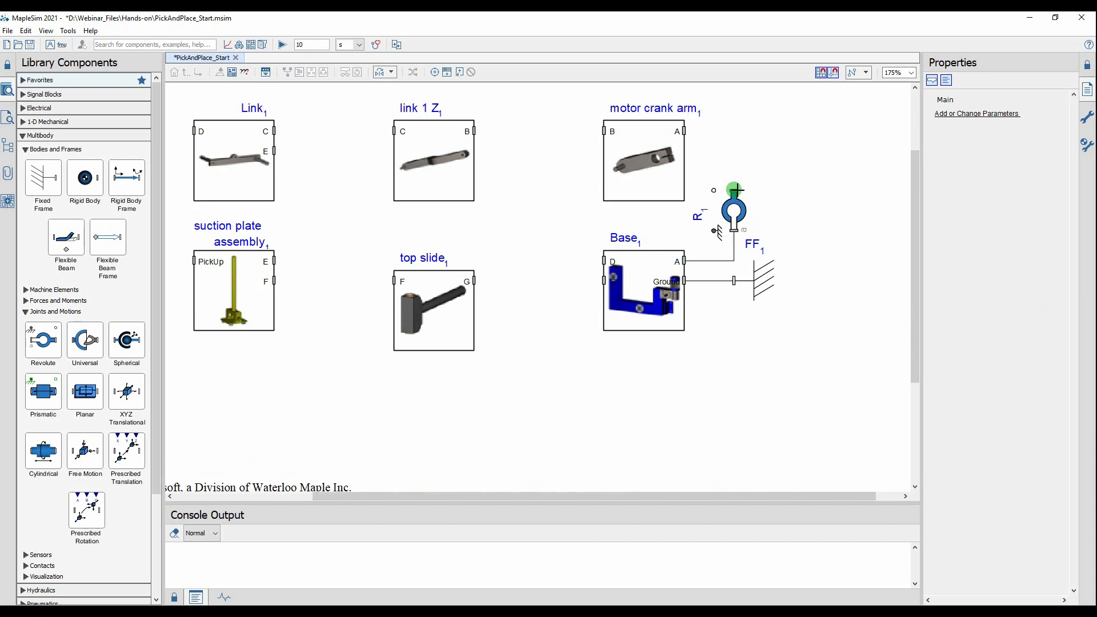
{"action": "left_click", "coordinate": [685, 131]}
- Centre the new revolute joint between the motor crank arm and Base, and flip it horizontally
{"action": "left_click_drag", "start_coordinate": [735, 217], "coordinate": [735, 198]}
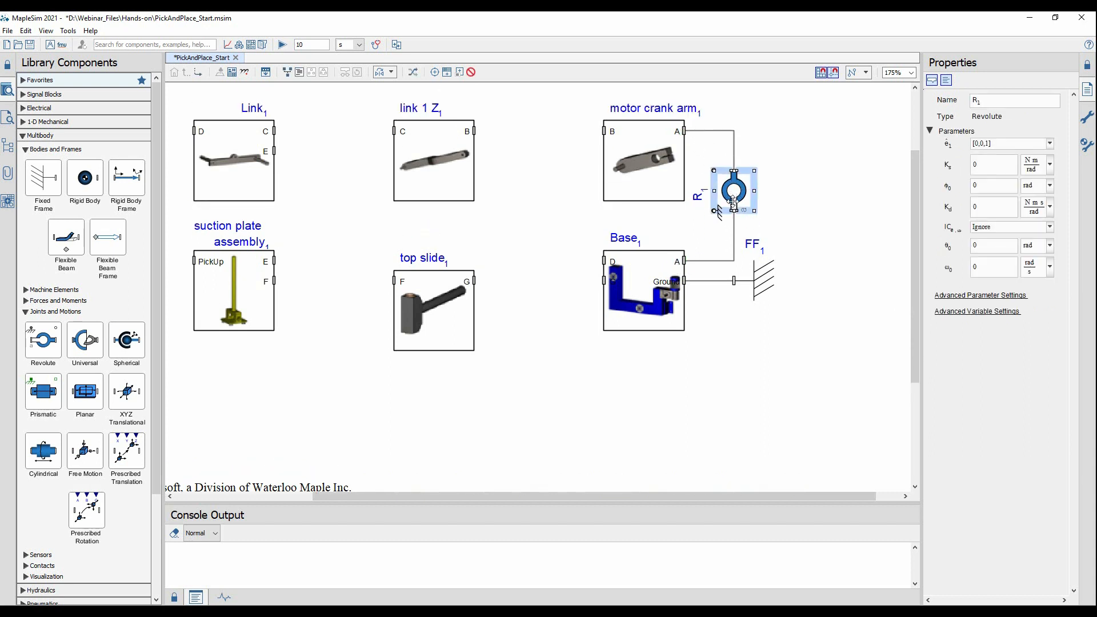
{"action": "key", "text": "ctrl+h"}
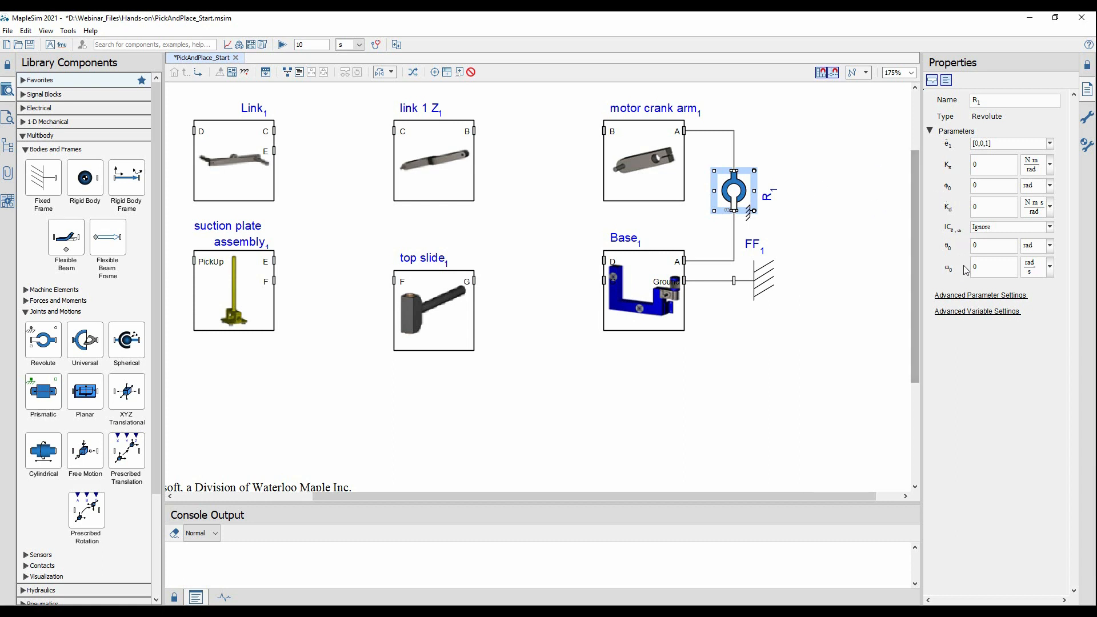
{"action": "left_click", "coordinate": [801, 226]}
- Insert two revolute joints, one joining the B ports of motor crank arm and link 1 Z, the other the C ports of link 1 Z and Link
{"action": "scroll", "coordinate": [747, 250], "scroll_direction": "down", "scroll_amount": 2}
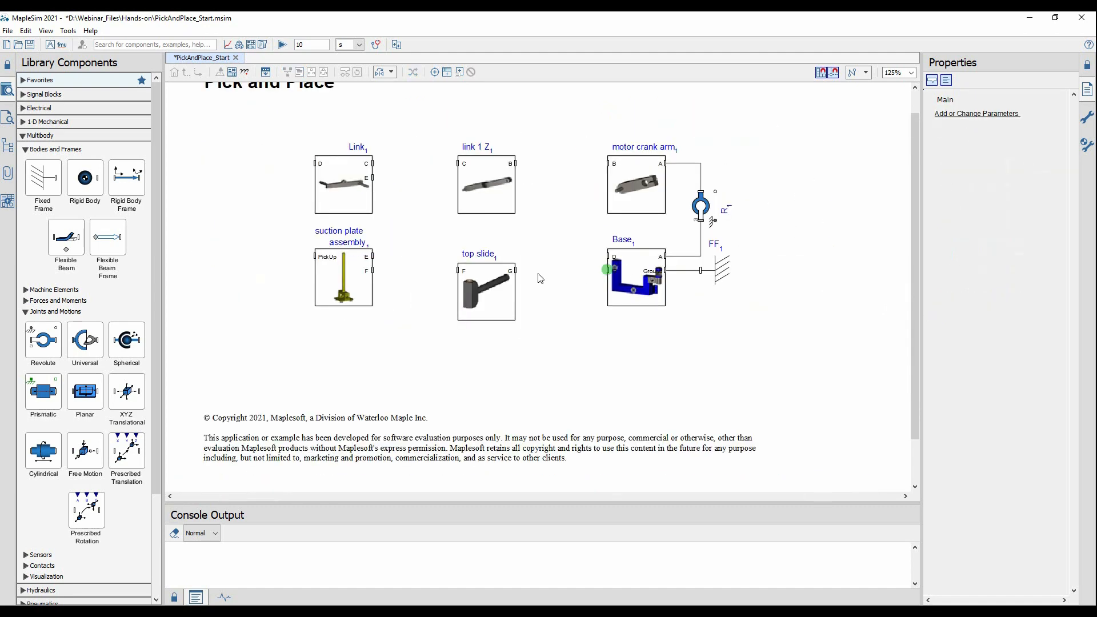
{"action": "left_click_drag", "start_coordinate": [43, 341], "coordinate": [559, 175]}
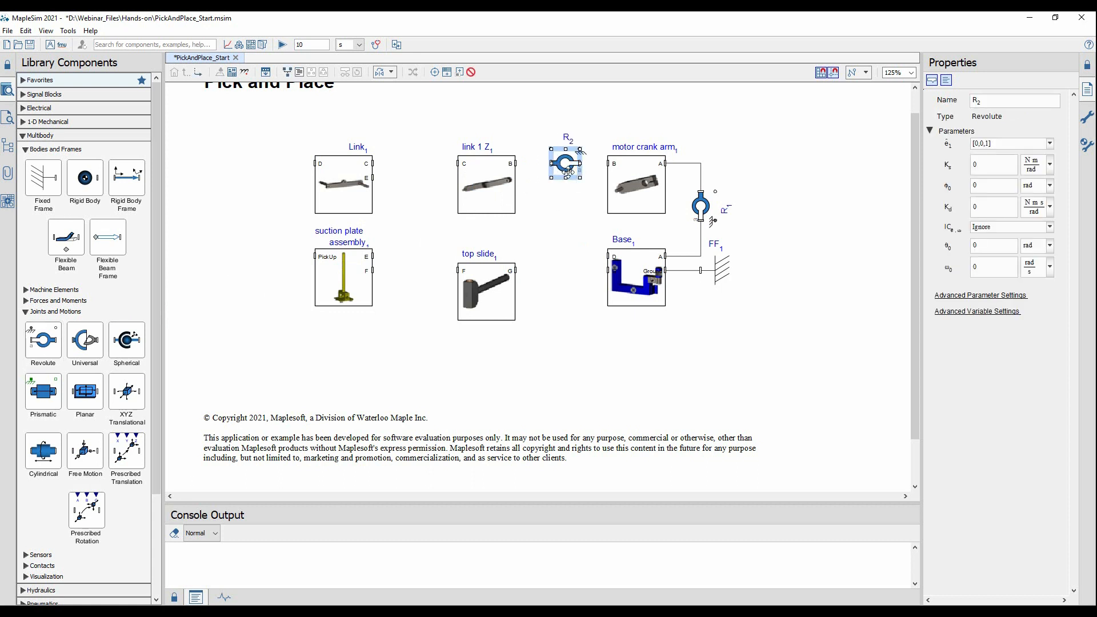
{"action": "left_click", "coordinate": [581, 164]}
{"action": "left_click", "coordinate": [606, 163]}
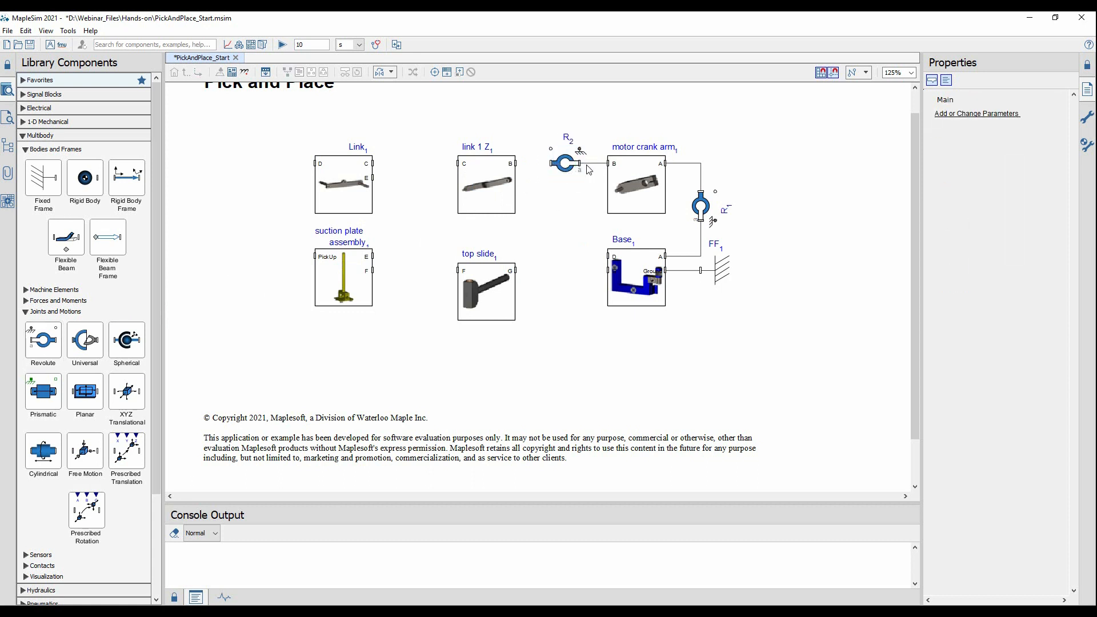
{"action": "left_click", "coordinate": [551, 164]}
{"action": "left_click", "coordinate": [515, 164]}
{"action": "left_click_drag", "start_coordinate": [565, 163], "coordinate": [558, 164]}
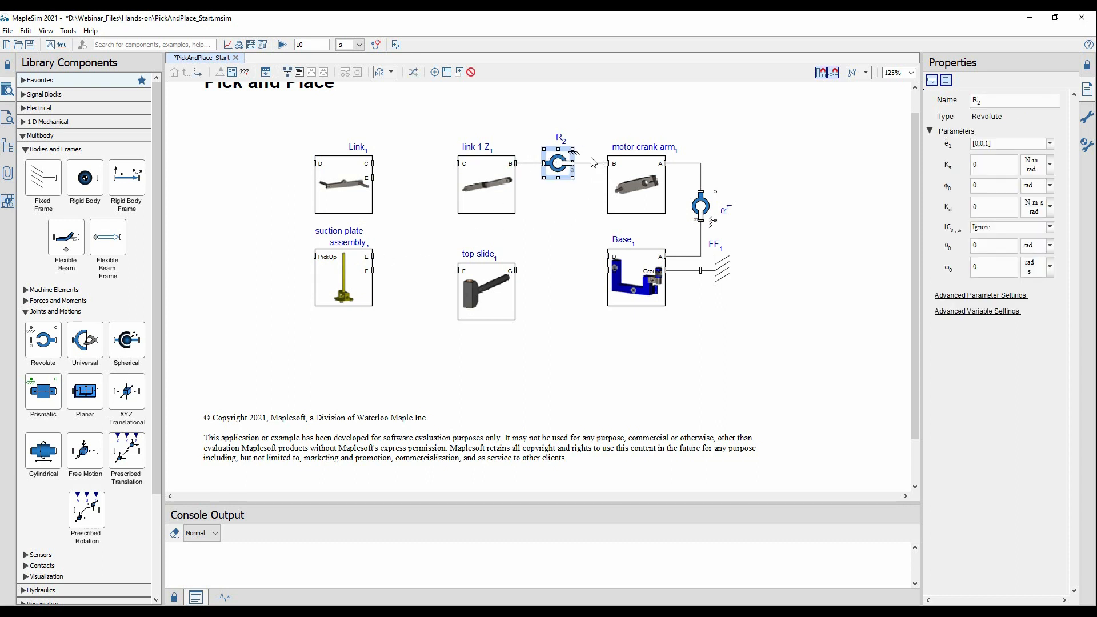
{"action": "left_click_drag", "start_coordinate": [558, 164], "coordinate": [410, 166]}
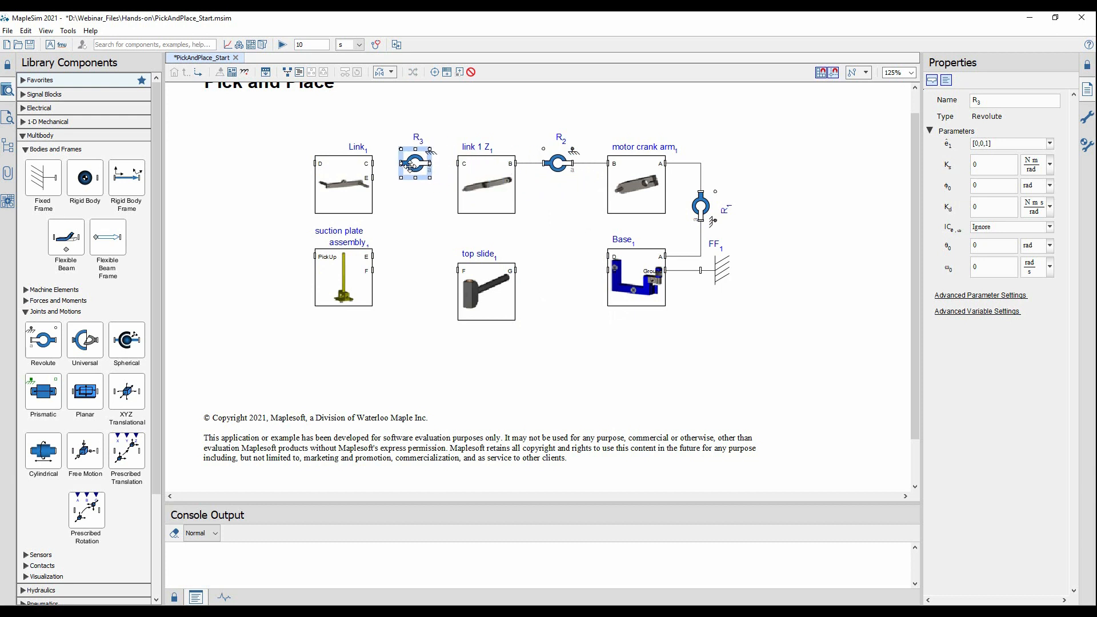
{"action": "left_click", "coordinate": [429, 192]}
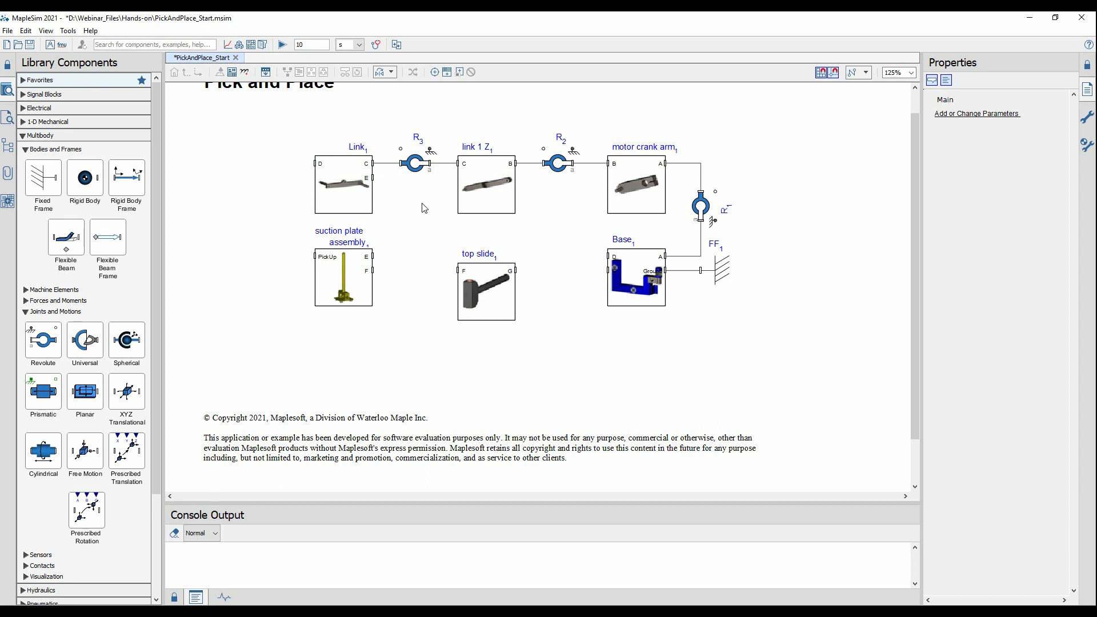
- Add a rotated copy of the revolute joint beside Link and connect Link's D port through it to Base's D port
{"action": "key", "text": "ctrl+v"}
{"action": "left_click_drag", "start_coordinate": [435, 207], "coordinate": [260, 170]}
{"action": "key", "text": "ctrl+l"}
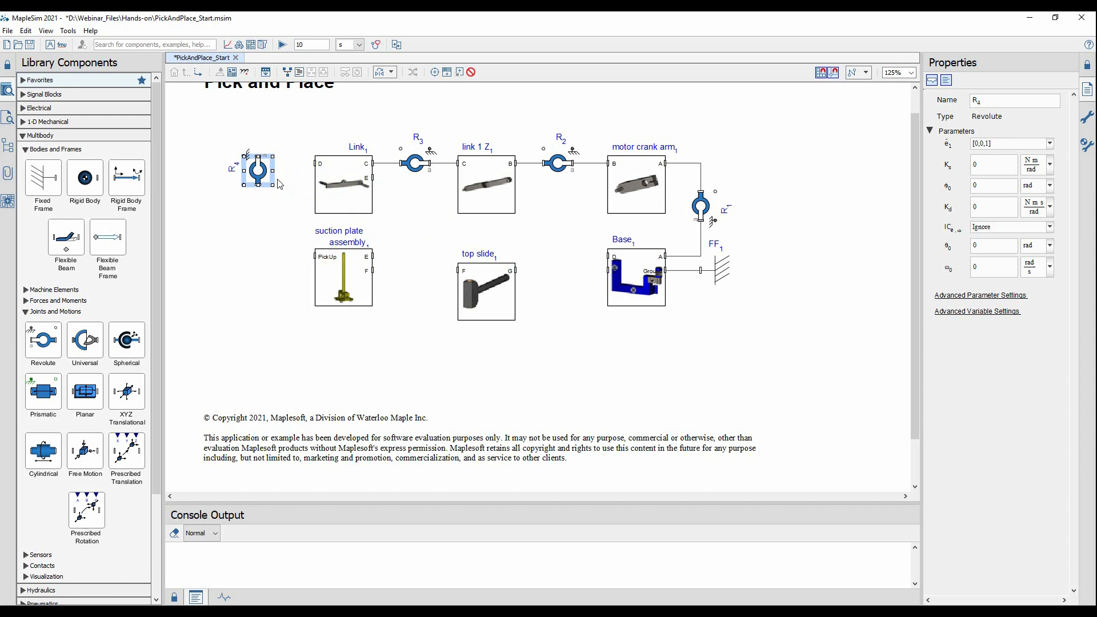
{"action": "left_click_drag", "start_coordinate": [257, 170], "coordinate": [257, 213]}
{"action": "left_click", "coordinate": [279, 167]}
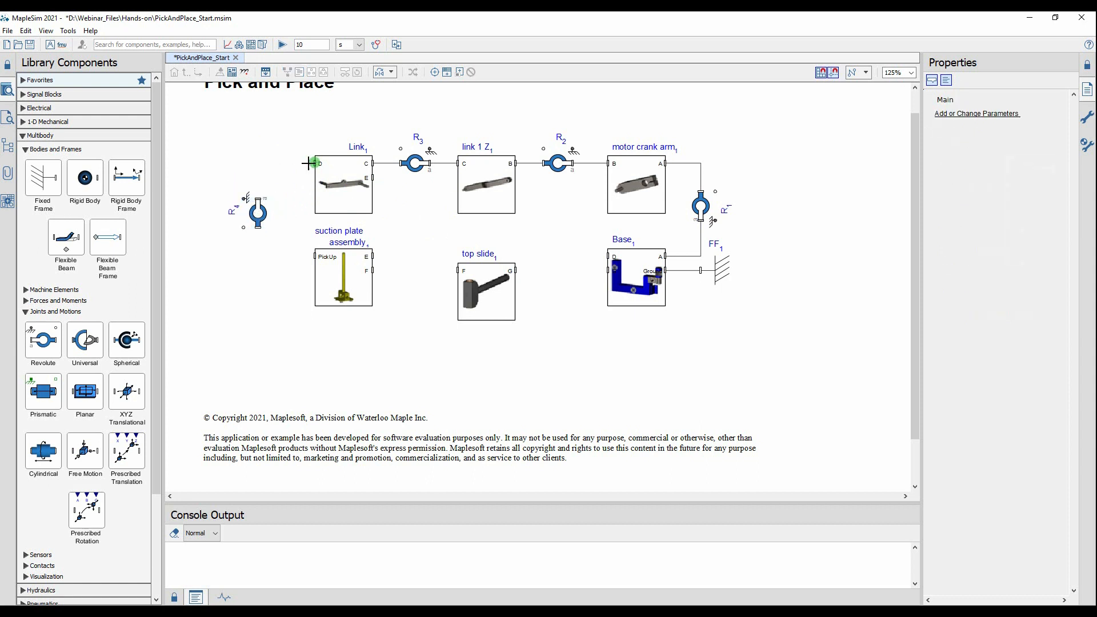
{"action": "left_click_drag", "start_coordinate": [312, 164], "coordinate": [258, 199]}
{"action": "left_click", "coordinate": [258, 227]}
{"action": "left_click", "coordinate": [608, 256]}
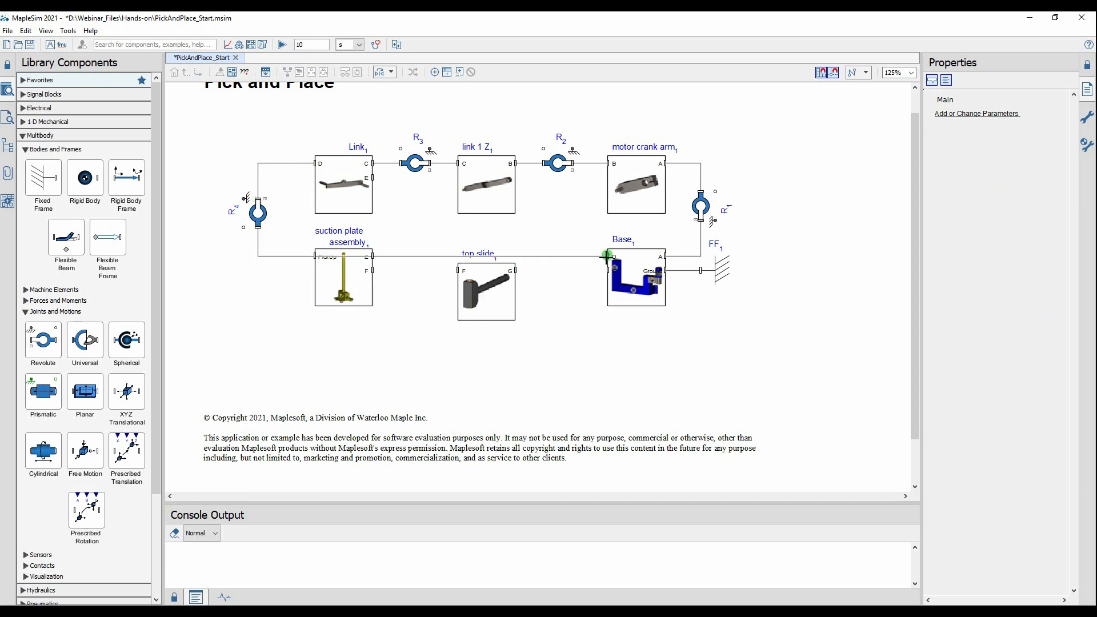
- Reroute the connection to Base's D port so it passes below the suction plate assembly and top slide
{"action": "left_click_drag", "start_coordinate": [543, 256], "coordinate": [539, 370]}
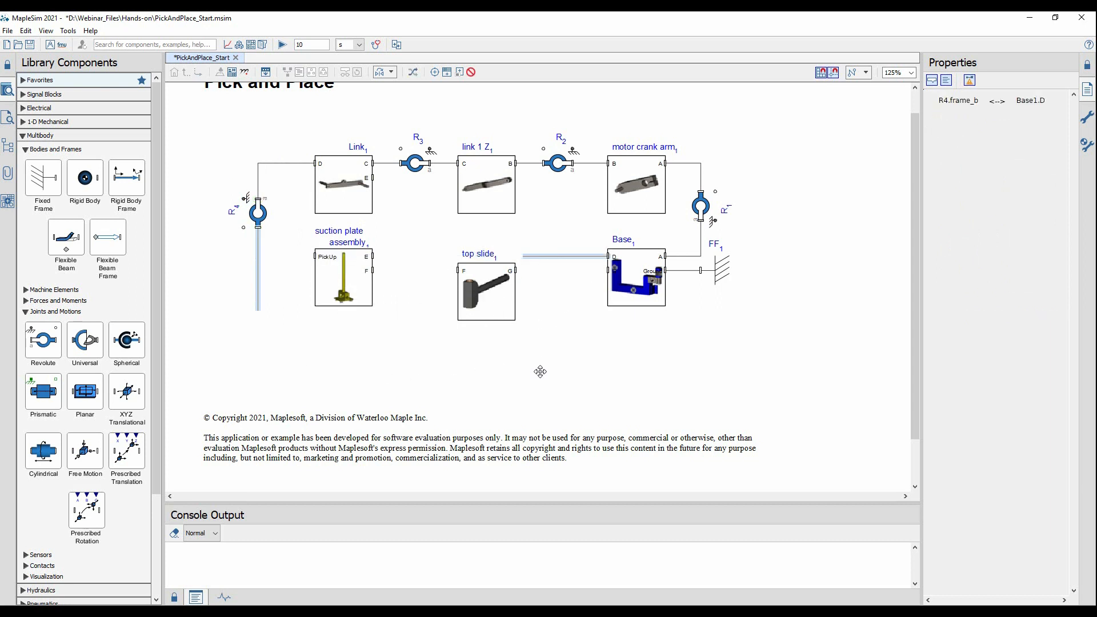
{"action": "left_click_drag", "start_coordinate": [608, 320], "coordinate": [586, 322]}
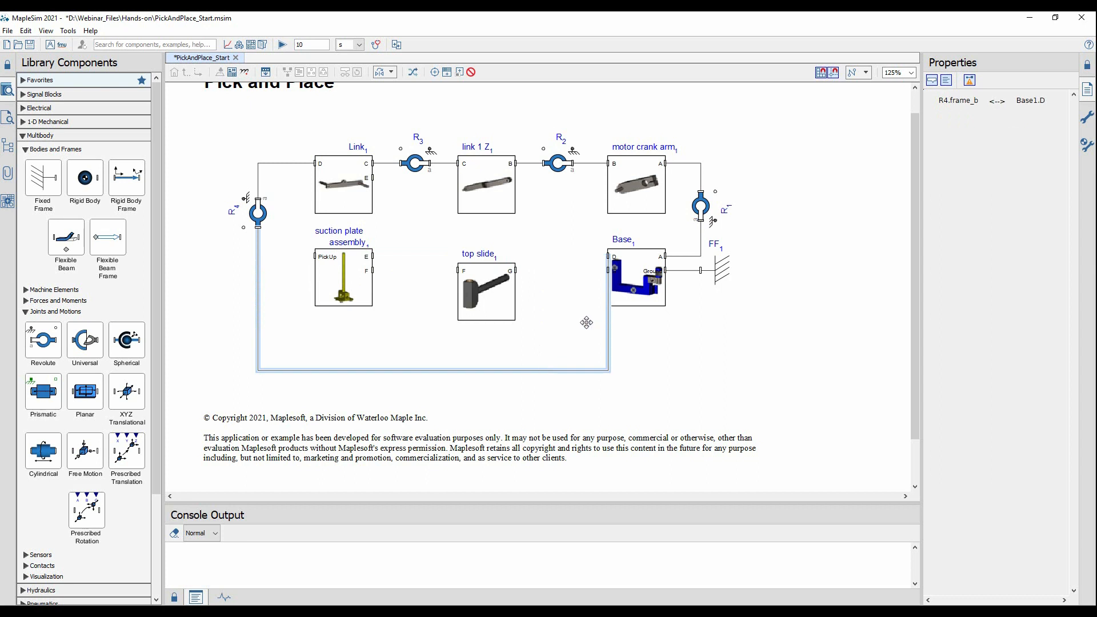
{"action": "left_click", "coordinate": [620, 358]}
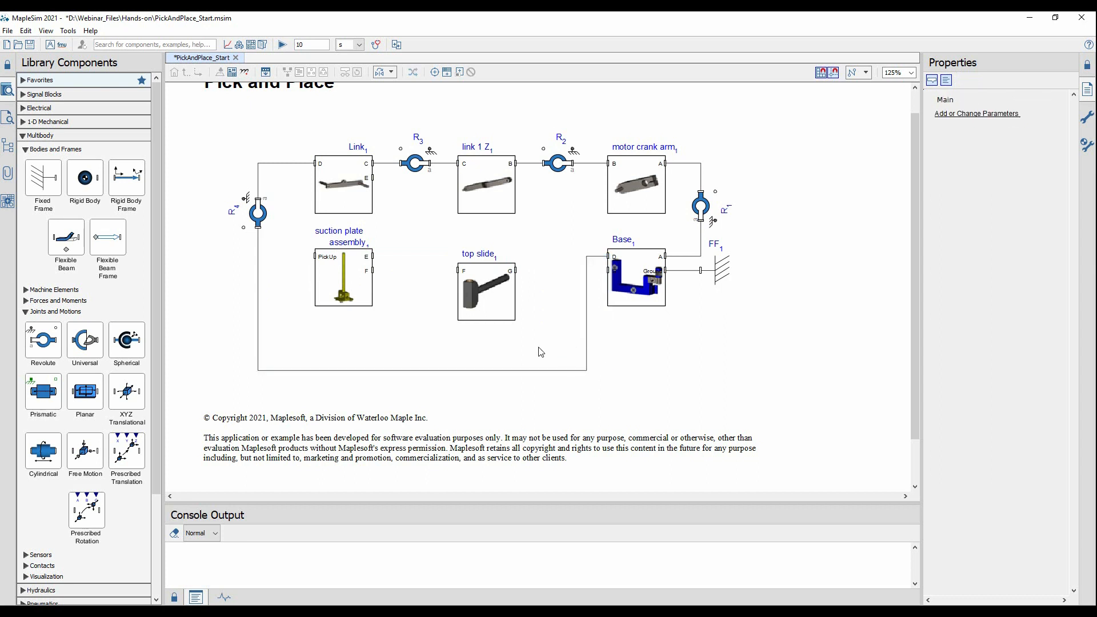
{"action": "left_click", "coordinate": [258, 213]}
{"action": "left_click", "coordinate": [416, 162]}
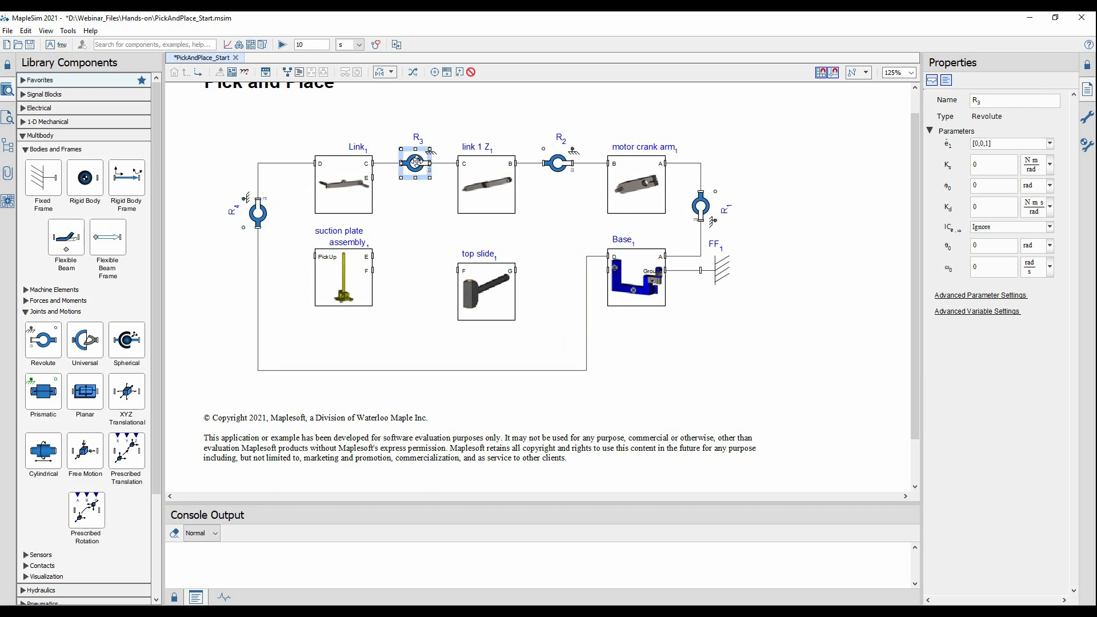
{"action": "key", "text": "ctrl+v"}
{"action": "left_click_drag", "start_coordinate": [424, 172], "coordinate": [555, 273]}
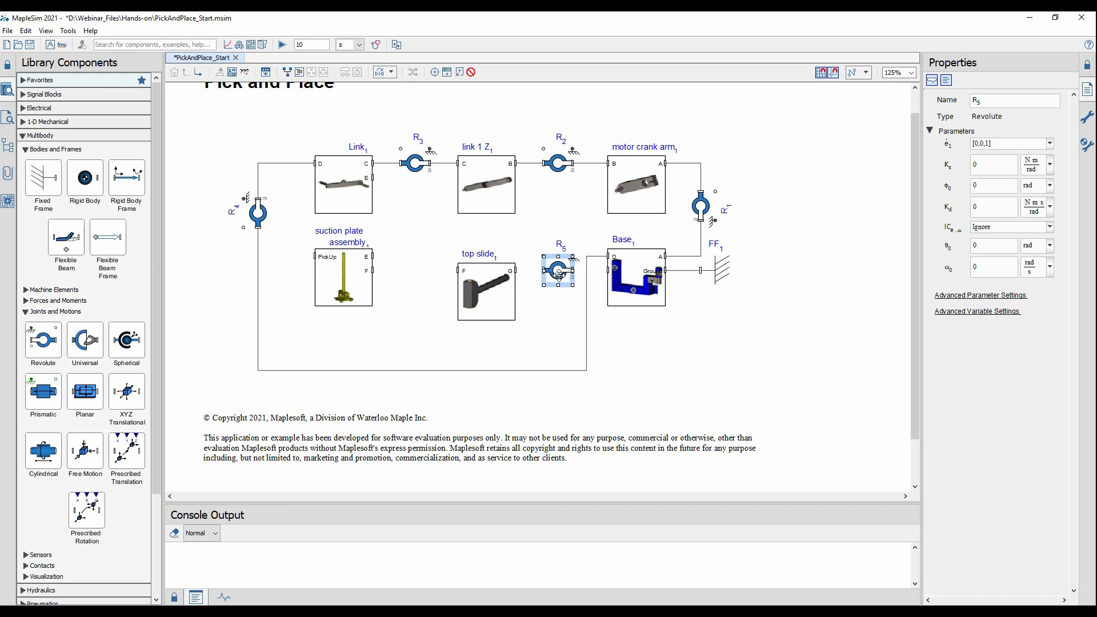
{"action": "key", "text": "Delete"}
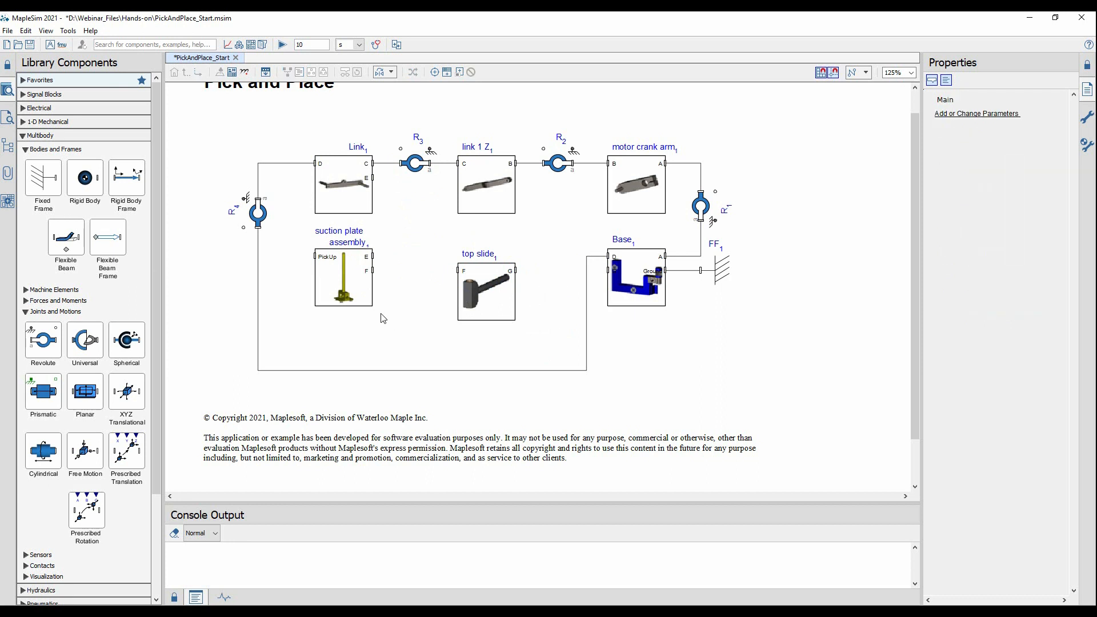
- Add a vertical copy of the revolute joint connecting Link's E port to the suction plate assembly's E port
{"action": "scroll", "coordinate": [629, 263], "scroll_direction": "up", "scroll_amount": 6}
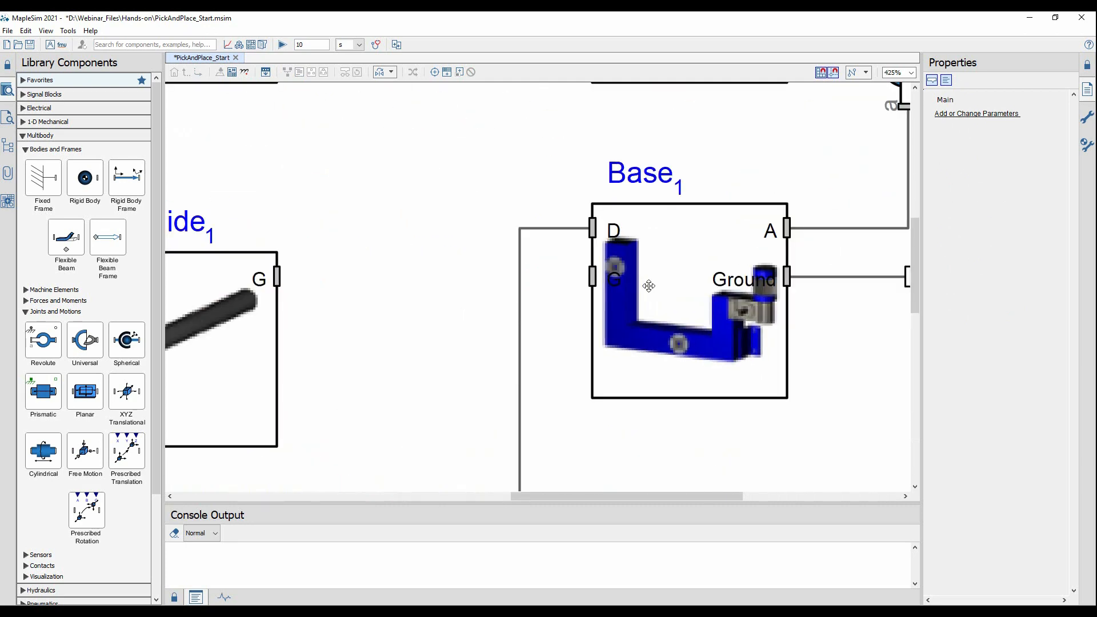
{"action": "scroll", "coordinate": [648, 286], "scroll_direction": "down", "scroll_amount": 5}
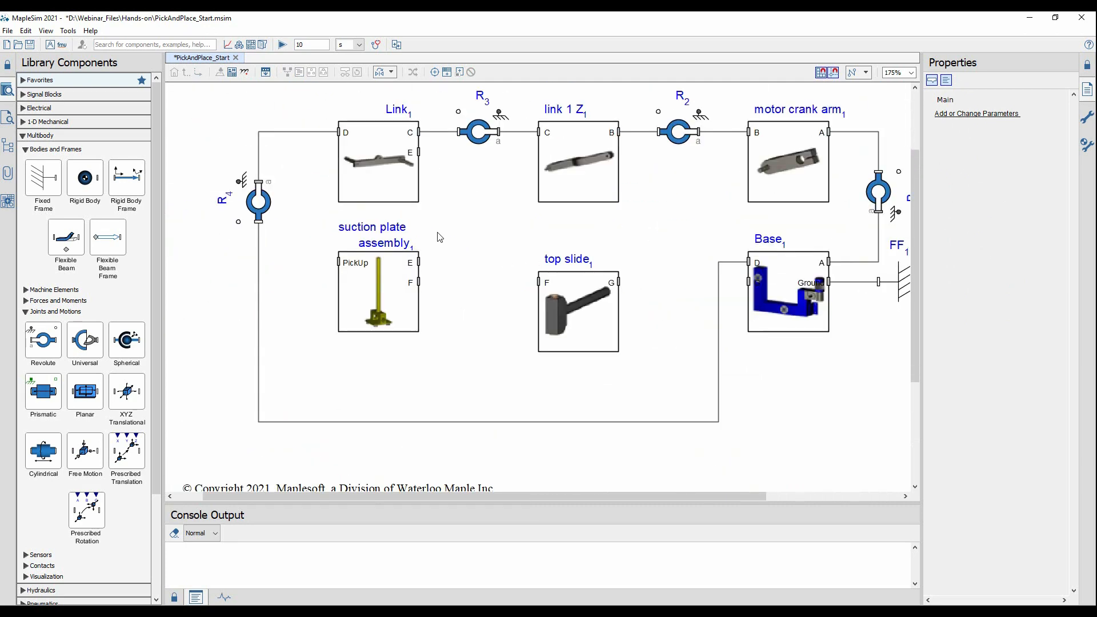
{"action": "left_click", "coordinate": [264, 201]}
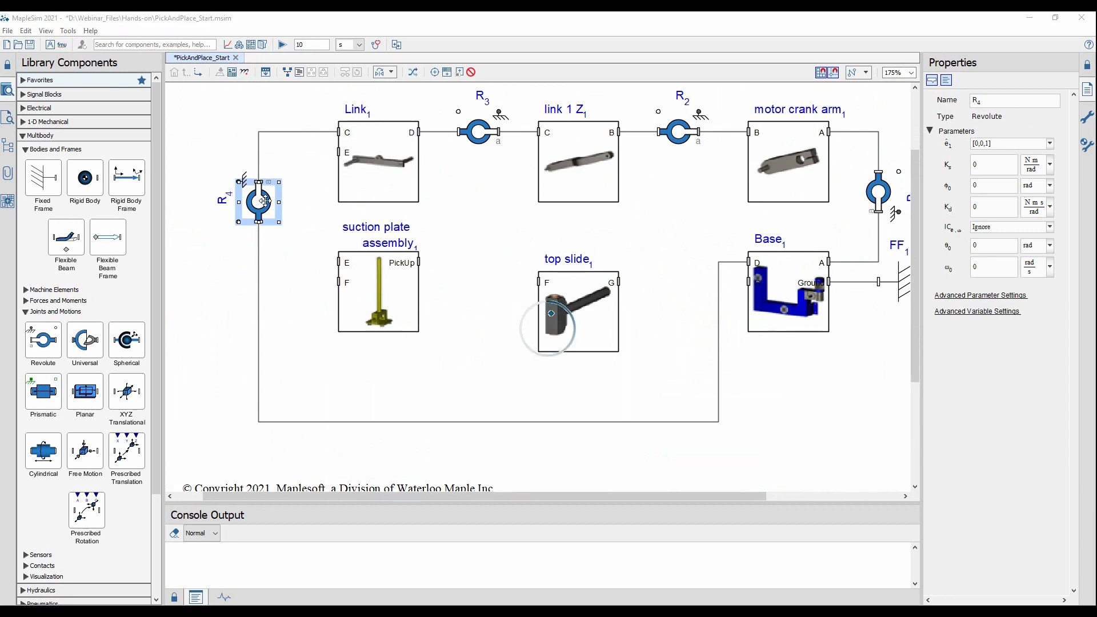
{"action": "left_click_drag", "start_coordinate": [264, 201], "coordinate": [467, 204]}
{"action": "left_click", "coordinate": [468, 191]}
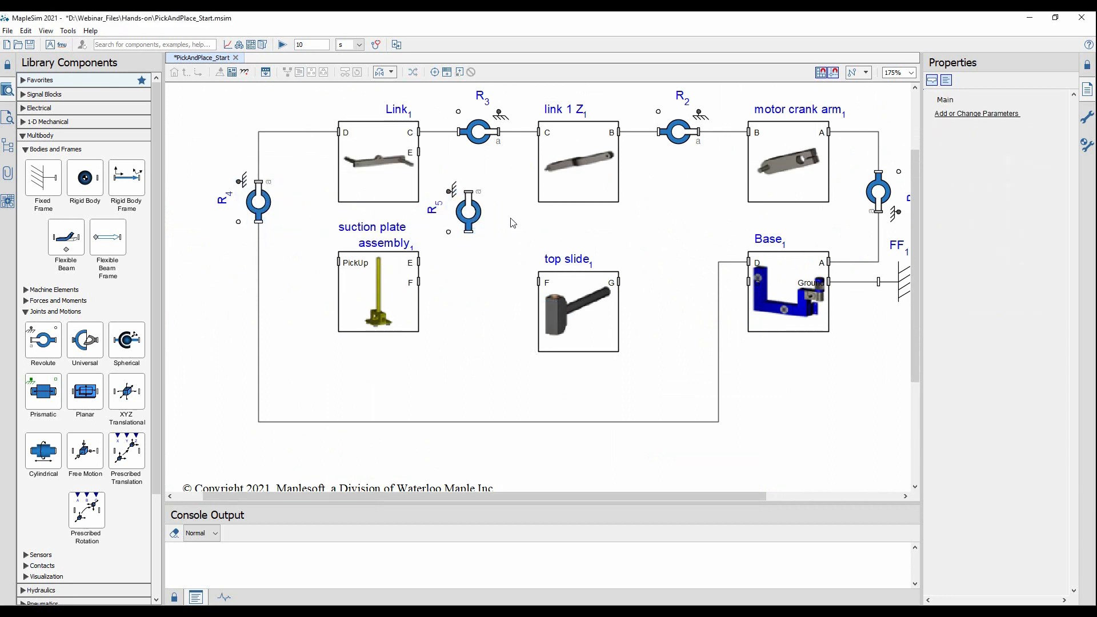
{"action": "left_click", "coordinate": [420, 152]}
{"action": "left_click", "coordinate": [469, 231]}
{"action": "left_click", "coordinate": [419, 262]}
- Add a vertically flipped prismatic joint connecting the F ports of the suction plate assembly and the top slide
{"action": "left_click_drag", "start_coordinate": [43, 391], "coordinate": [479, 288]}
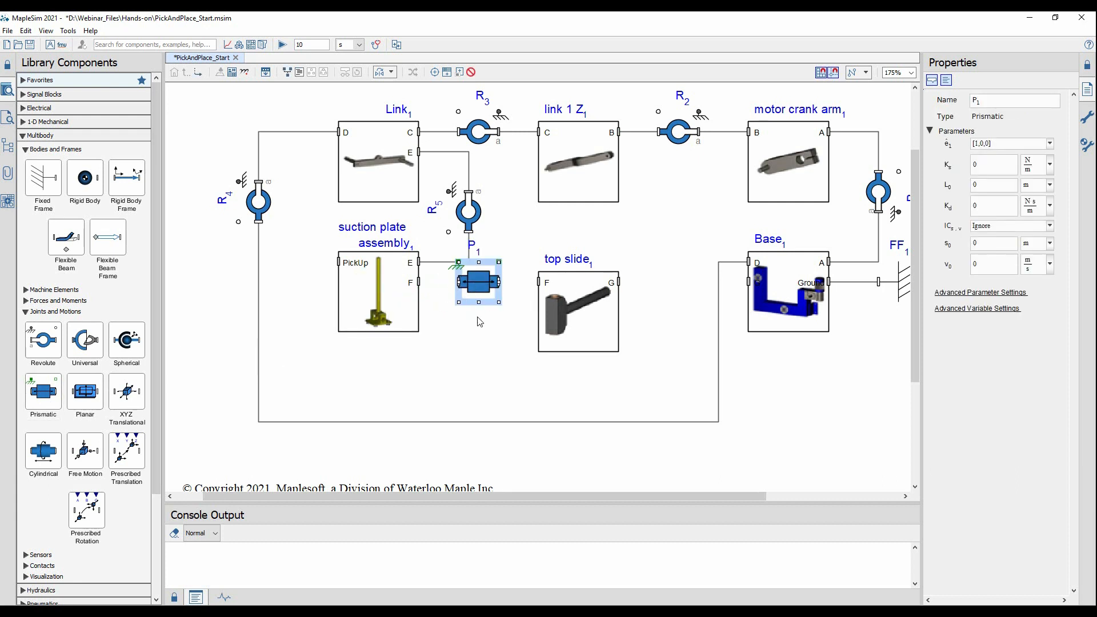
{"action": "key", "text": "ctrl+f"}
{"action": "left_click", "coordinate": [478, 316]}
{"action": "left_click_drag", "start_coordinate": [459, 282], "coordinate": [419, 282]}
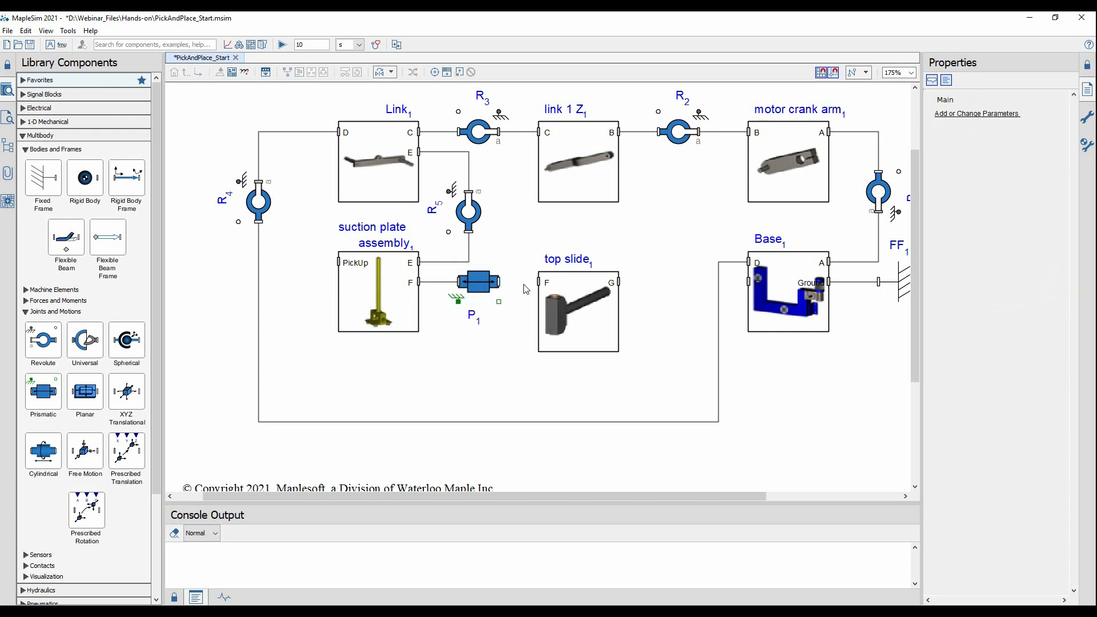
{"action": "left_click_drag", "start_coordinate": [499, 282], "coordinate": [538, 281]}
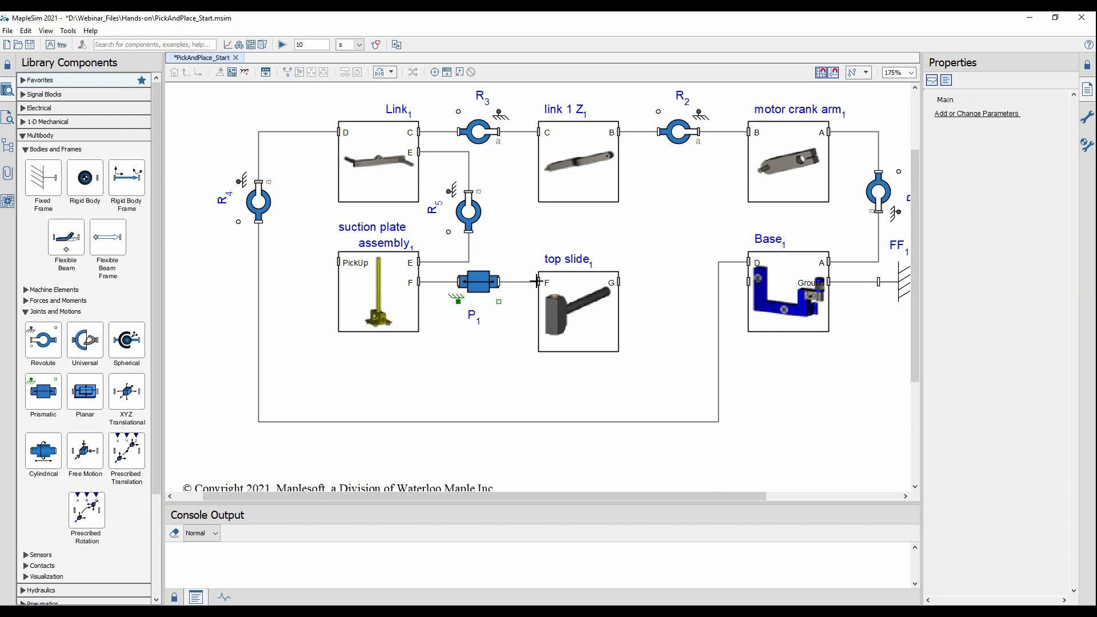
- Set the prismatic joint's translation axis to [0,0,1]
{"action": "left_click", "coordinate": [480, 287]}
{"action": "left_click", "coordinate": [996, 148]}
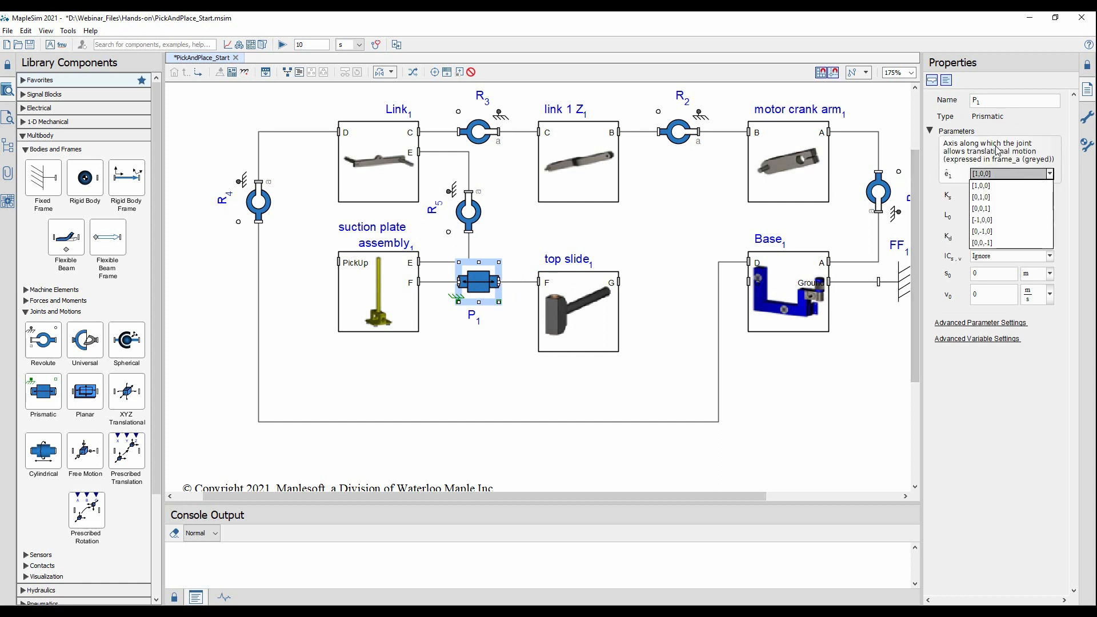
{"action": "left_click", "coordinate": [1000, 208]}
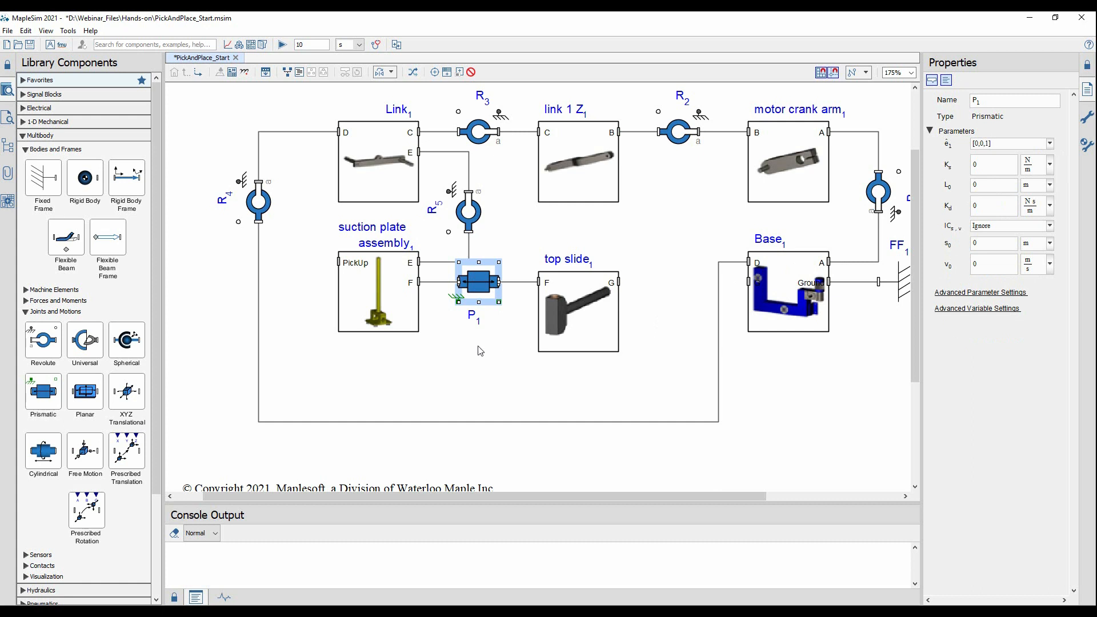
{"action": "left_click", "coordinate": [480, 350]}
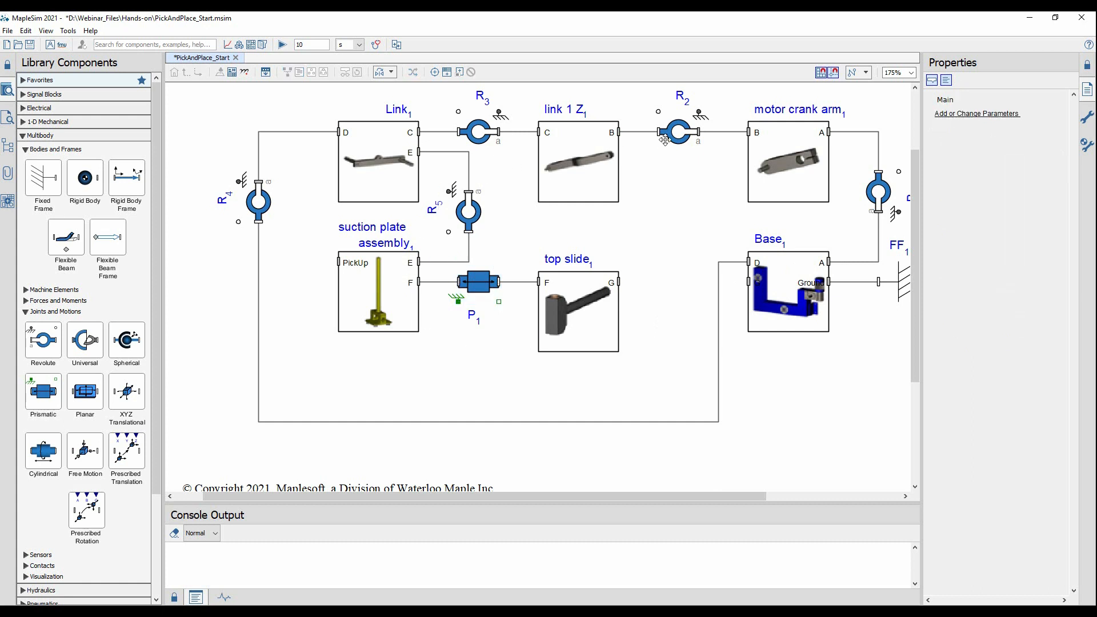
- Add a revolute joint connecting the top slide's G port to Base's port just below D
{"action": "left_click_drag", "start_coordinate": [43, 343], "coordinate": [657, 282]}
{"action": "left_click", "coordinate": [660, 323]}
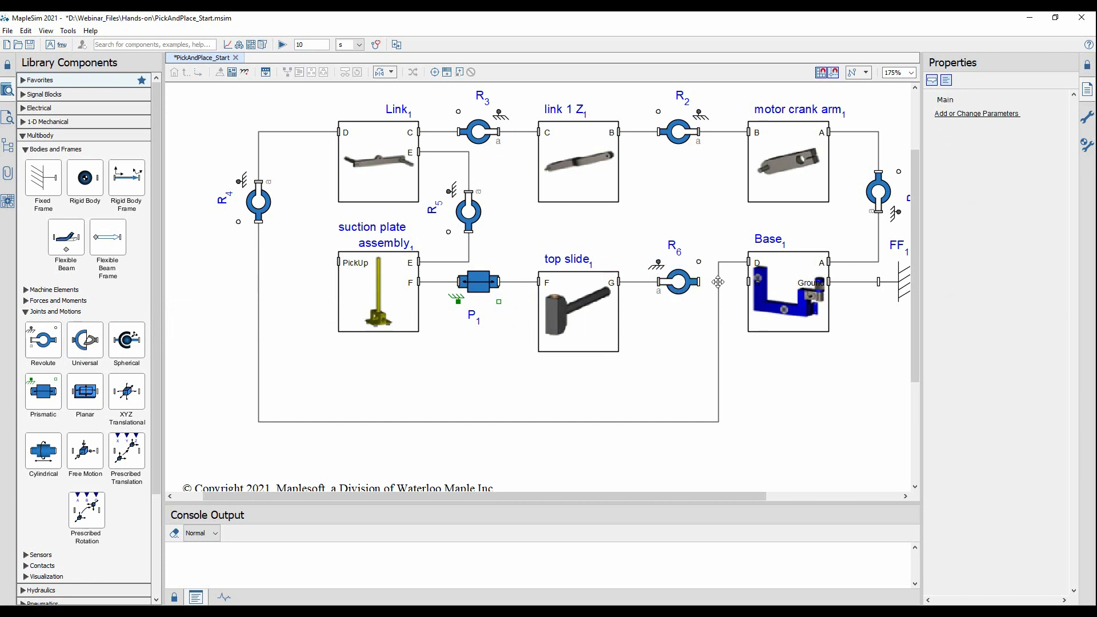
{"action": "left_click_drag", "start_coordinate": [698, 282], "coordinate": [747, 281]}
- Add a rotational Constant Speed motion driver beside the revolute joint between motor crank arm and Base, and connect it to that joint
{"action": "scroll", "coordinate": [735, 292], "scroll_direction": "down", "scroll_amount": 2}
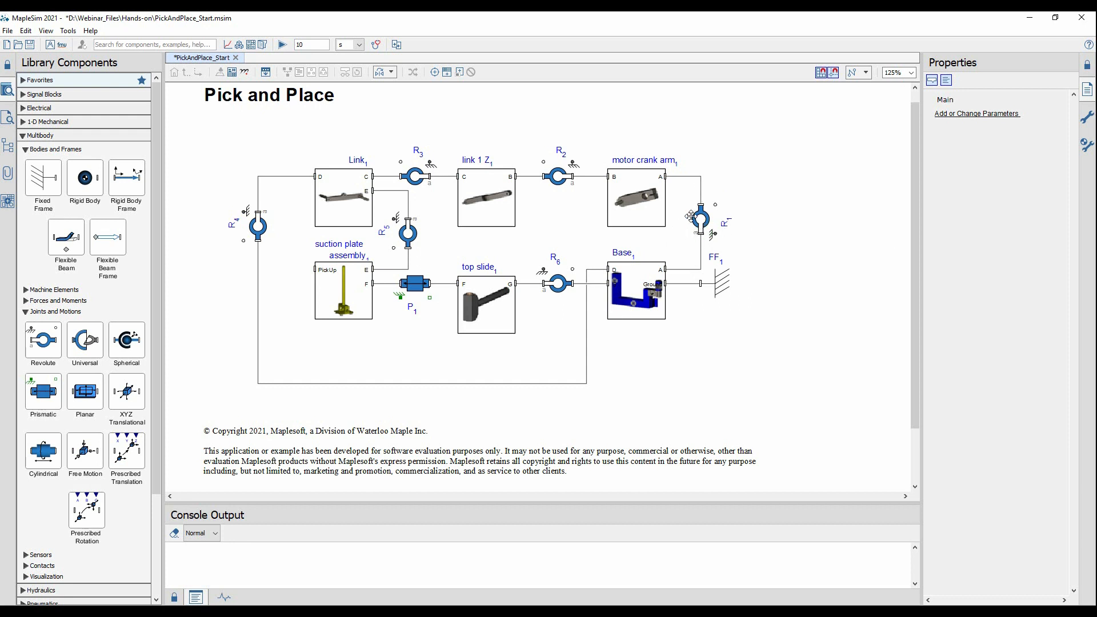
{"action": "left_click", "coordinate": [45, 136]}
{"action": "left_click", "coordinate": [47, 122]}
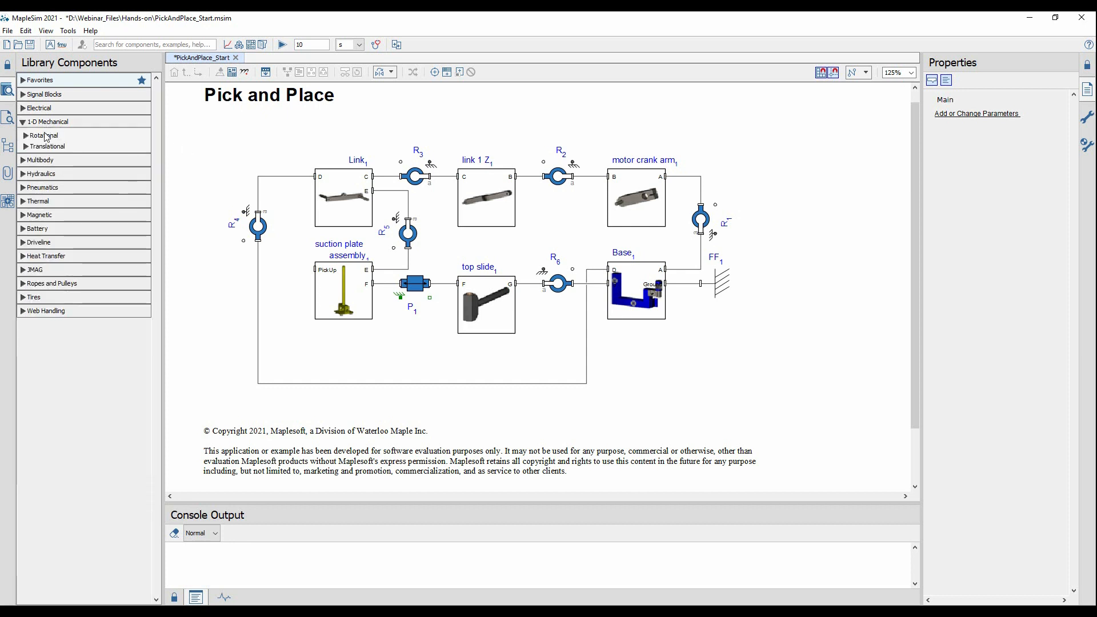
{"action": "left_click", "coordinate": [45, 136]}
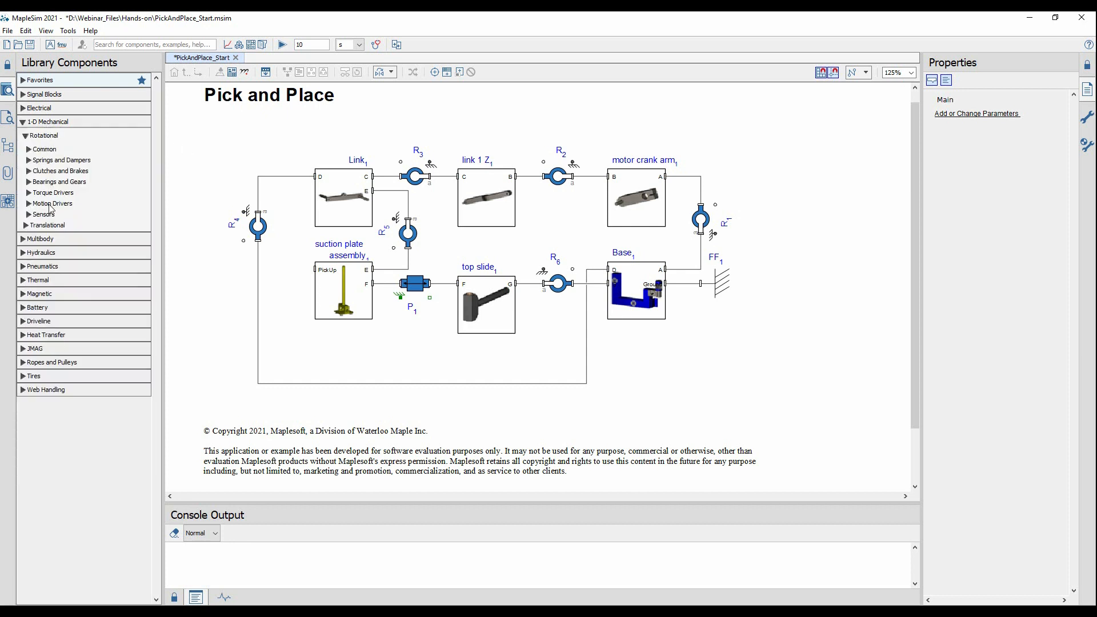
{"action": "left_click", "coordinate": [50, 205]}
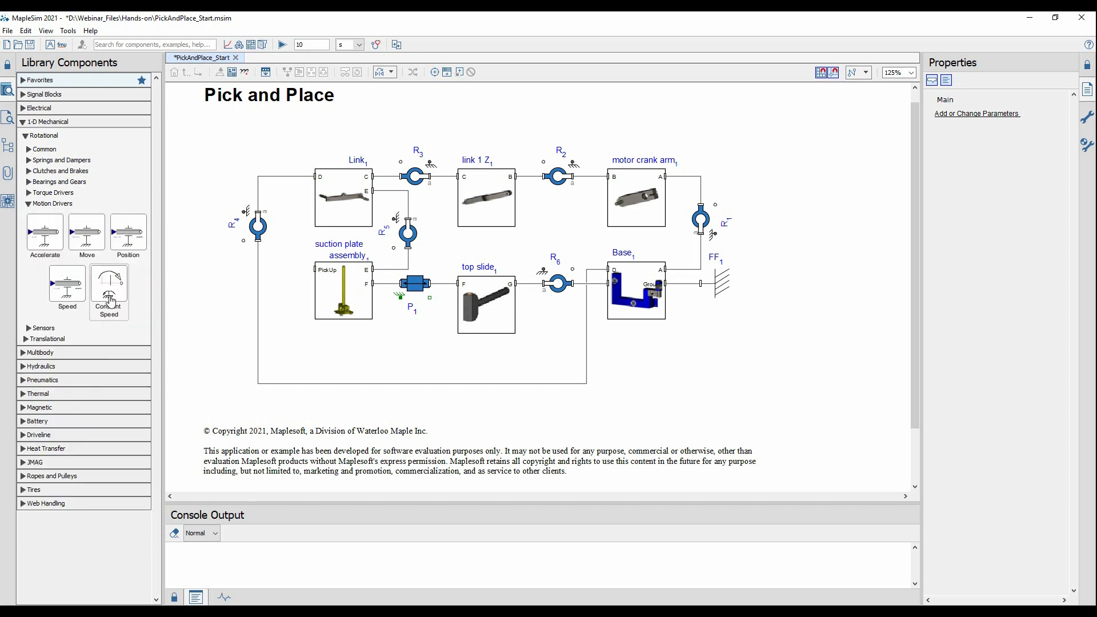
{"action": "left_click_drag", "start_coordinate": [108, 286], "coordinate": [779, 211]}
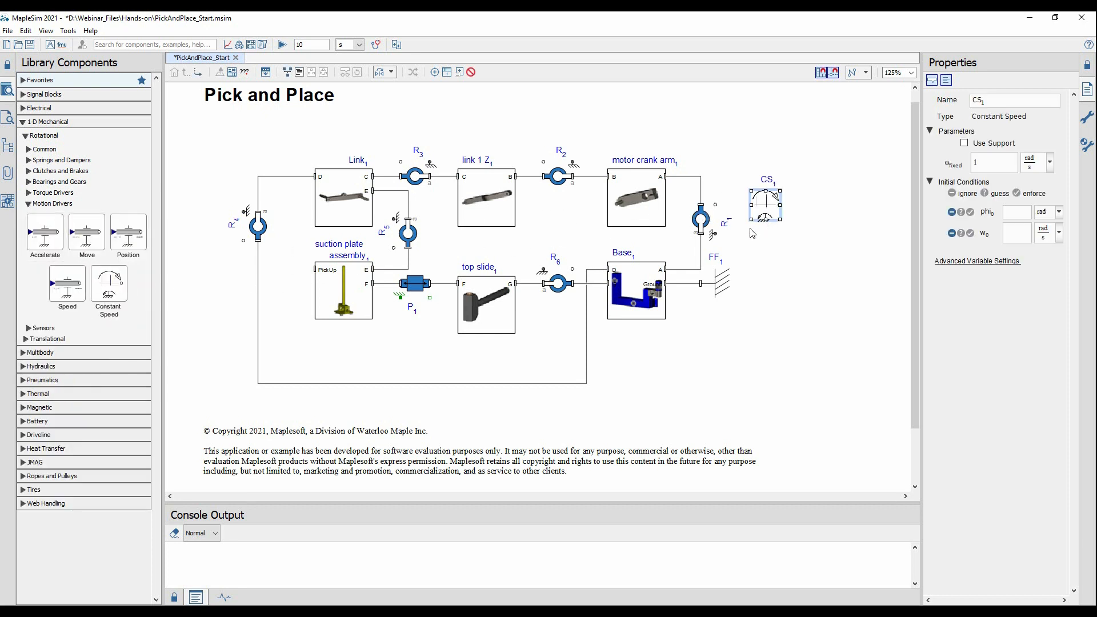
{"action": "left_click", "coordinate": [780, 261]}
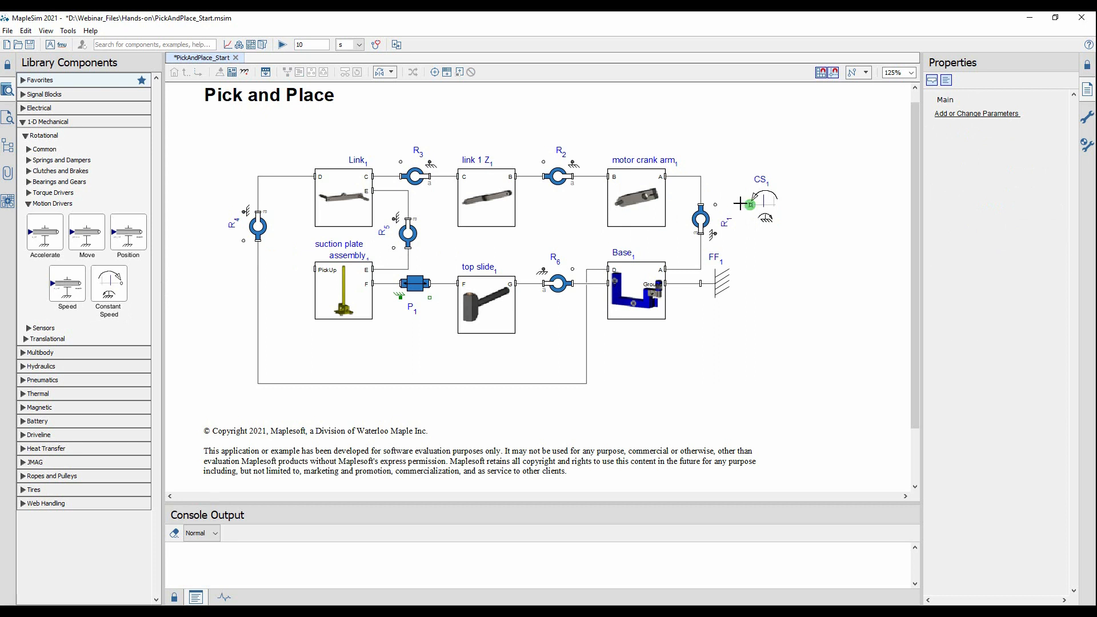
{"action": "left_click", "coordinate": [750, 204]}
{"action": "left_click", "coordinate": [715, 205]}
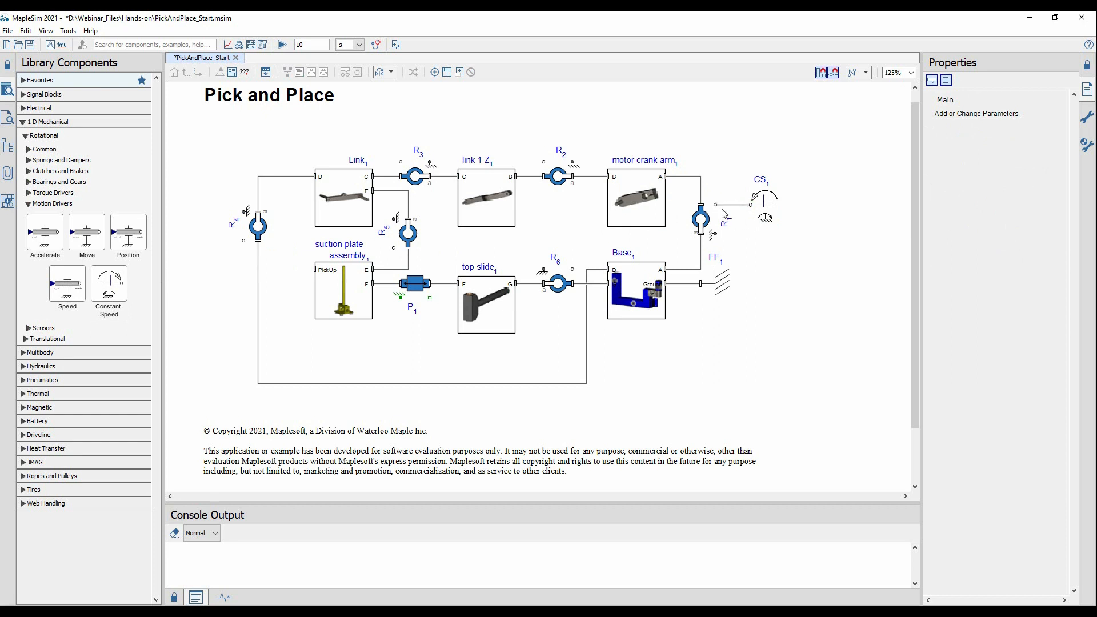
- Set the Constant Speed driver's fixed speed to 100 rpm
{"action": "left_click", "coordinate": [767, 206]}
{"action": "left_click", "coordinate": [1035, 162]}
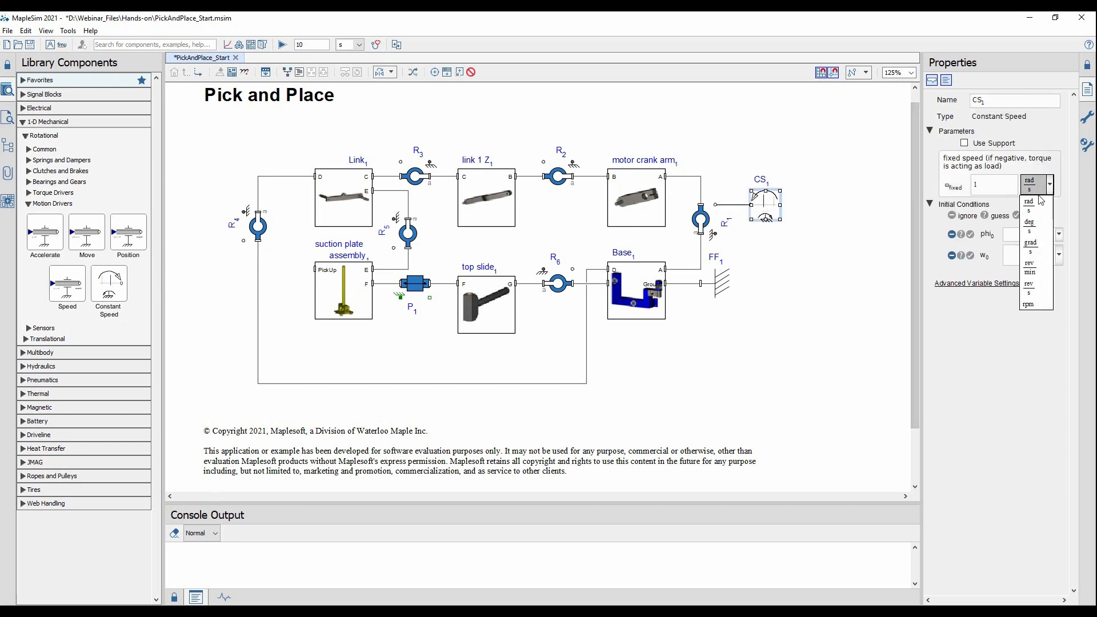
{"action": "left_click", "coordinate": [1036, 285]}
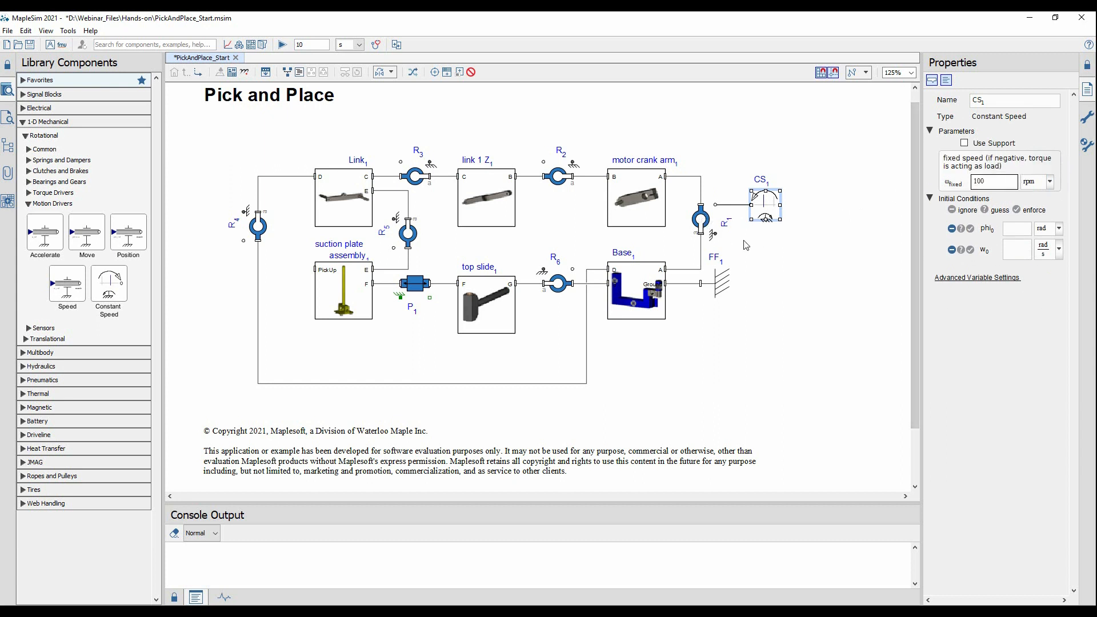
{"action": "left_click", "coordinate": [790, 250]}
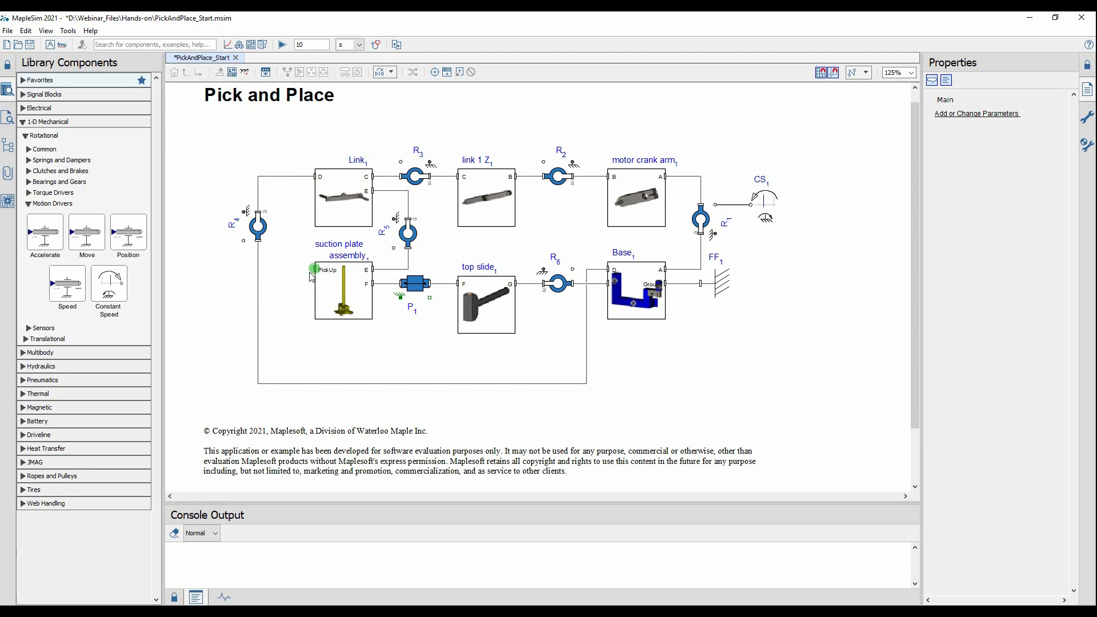
- Add a rigid body with default parameters and connect it to the suction plate assembly's PickUp port
{"action": "scroll", "coordinate": [313, 275], "scroll_direction": "up", "scroll_amount": 4}
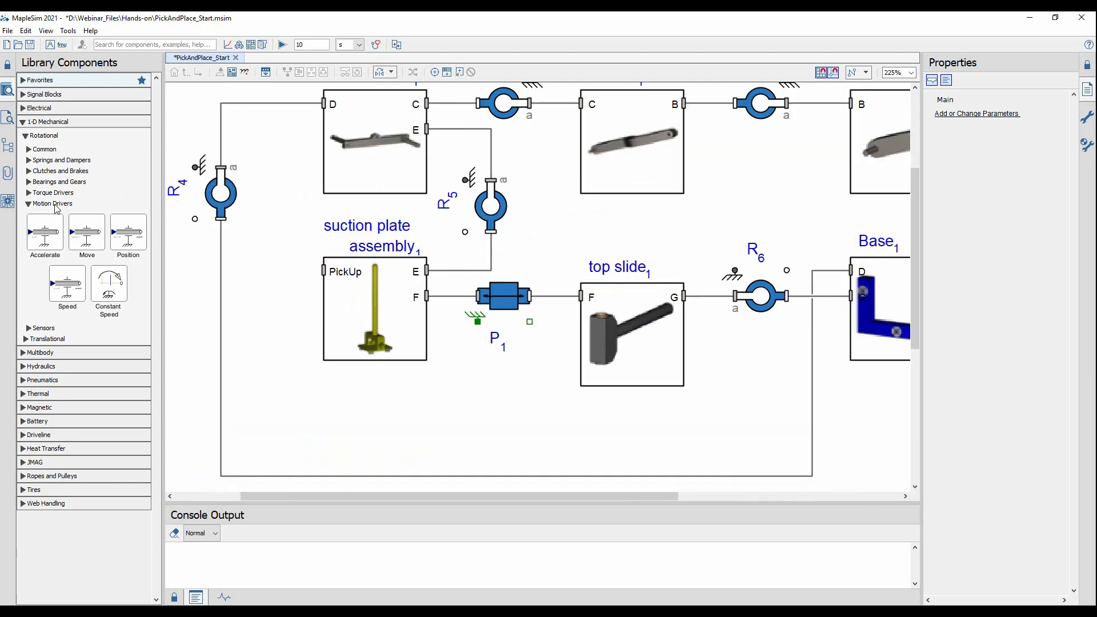
{"action": "left_click", "coordinate": [55, 204]}
{"action": "left_click", "coordinate": [67, 124]}
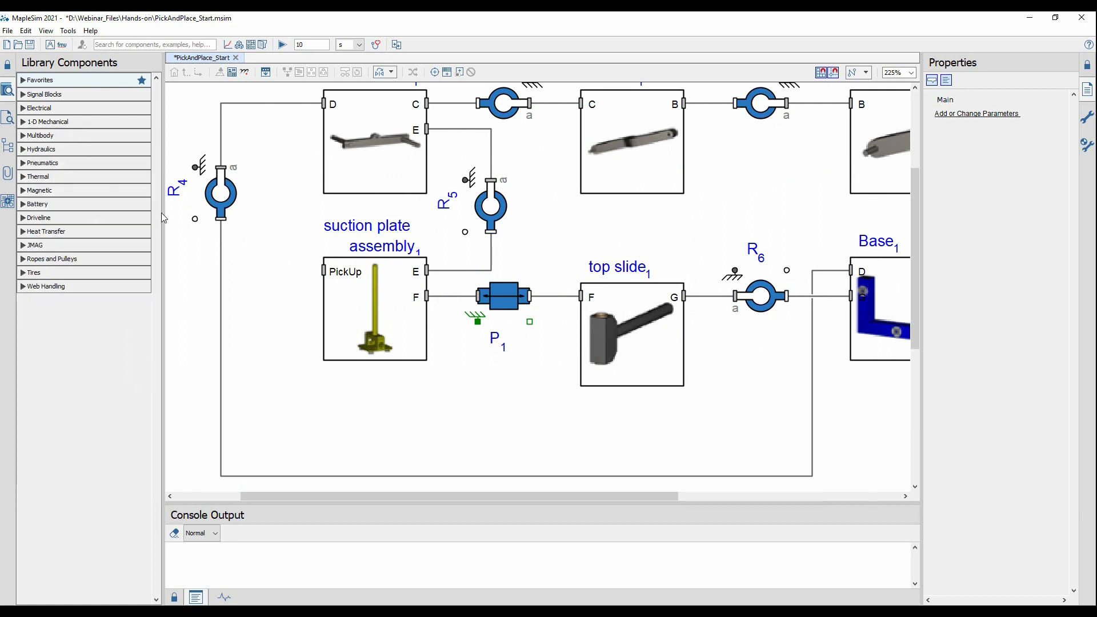
{"action": "left_click", "coordinate": [41, 136]}
{"action": "left_click_drag", "start_coordinate": [84, 177], "coordinate": [277, 277]}
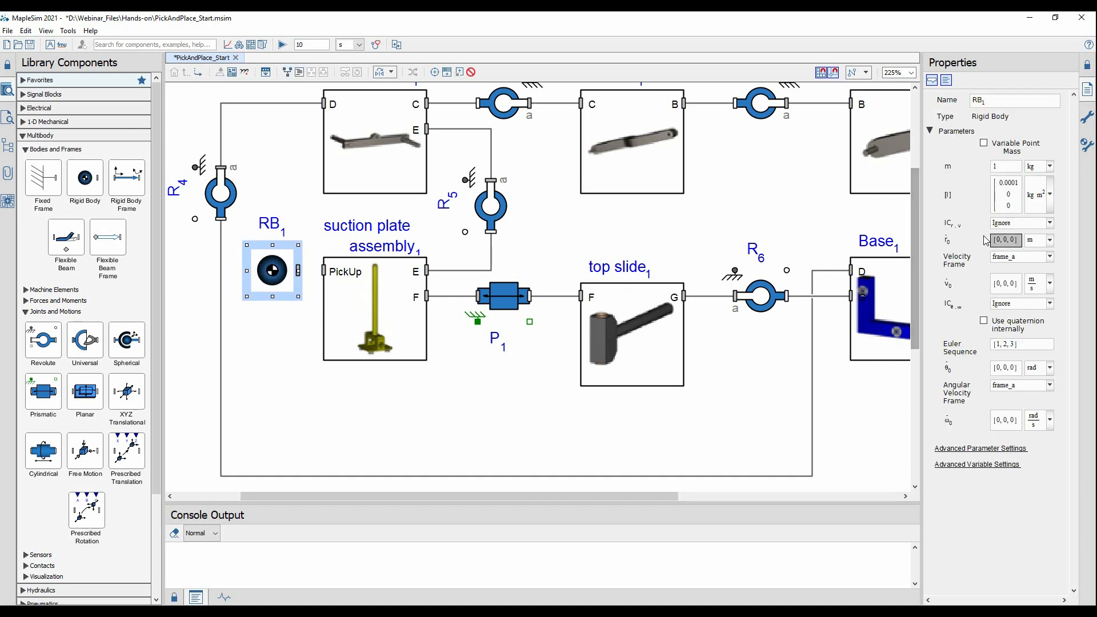
{"action": "mouse_move", "coordinate": [951, 215]}
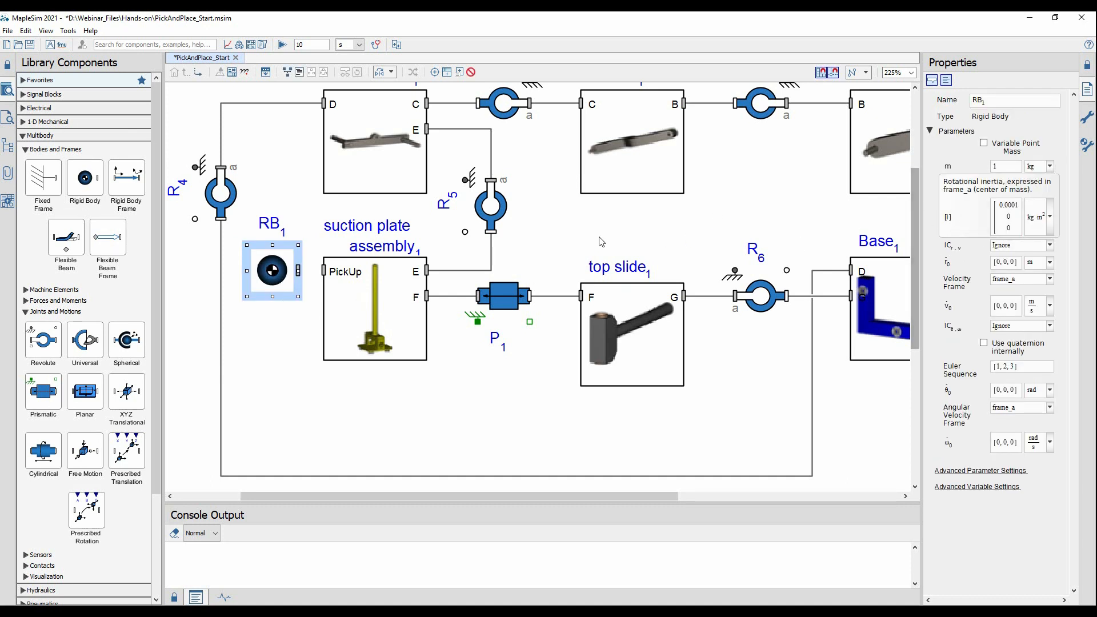
{"action": "left_click", "coordinate": [297, 307]}
{"action": "left_click", "coordinate": [298, 271]}
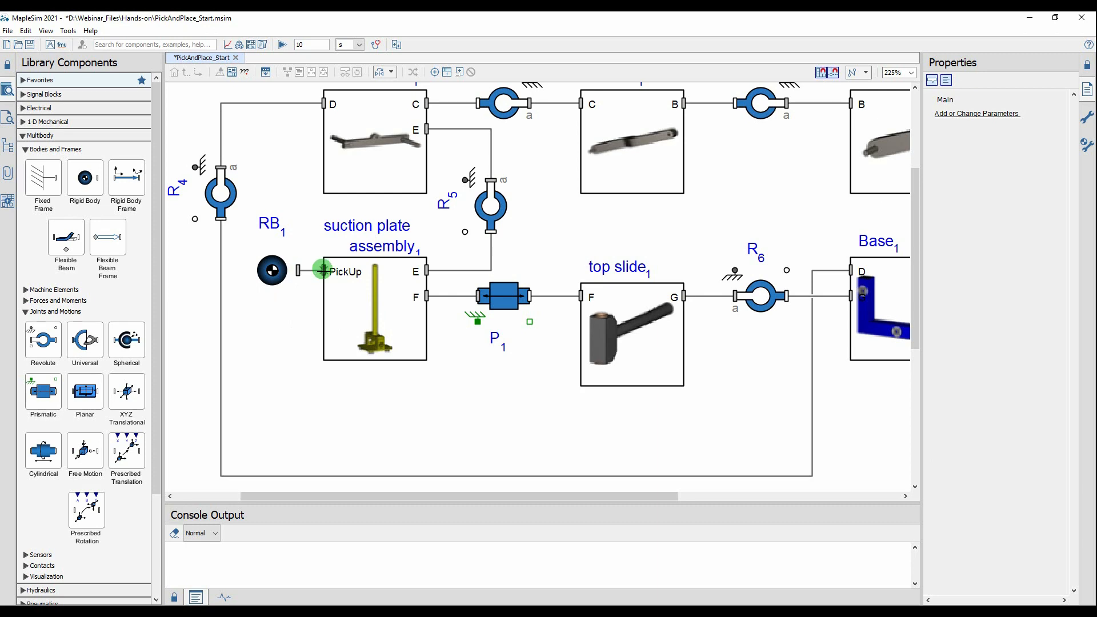
{"action": "left_click", "coordinate": [322, 270]}
- Attach a probe to the line between the Constant Speed driver and its revolute joint, measuring only Torque instead of Angle
{"action": "scroll", "coordinate": [438, 289], "scroll_direction": "down", "scroll_amount": 5}
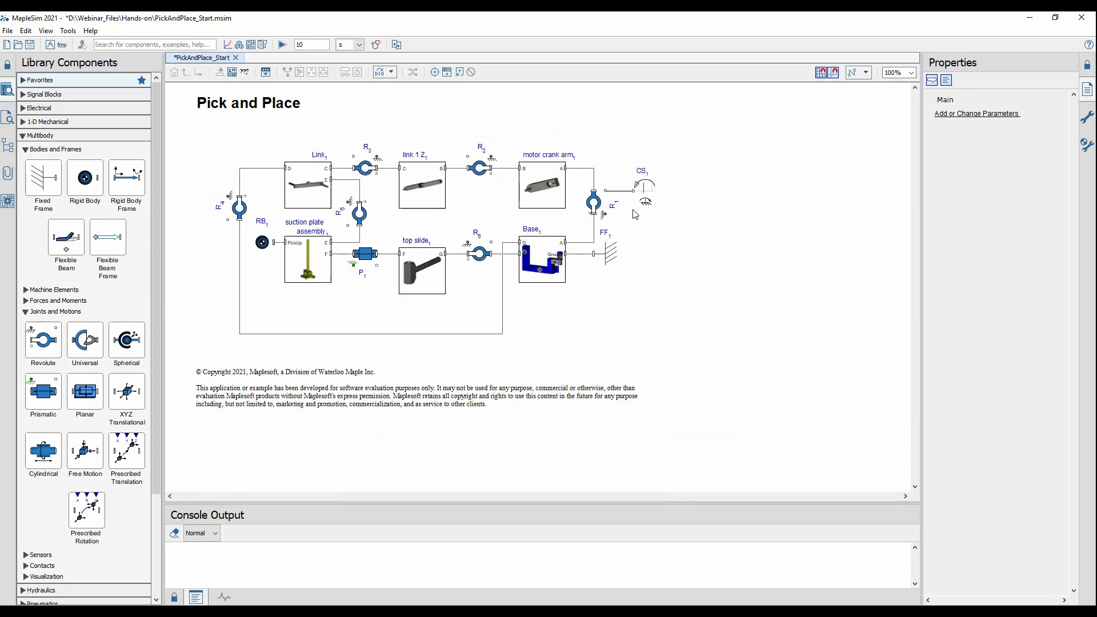
{"action": "left_click", "coordinate": [435, 71]}
{"action": "left_click", "coordinate": [605, 190]}
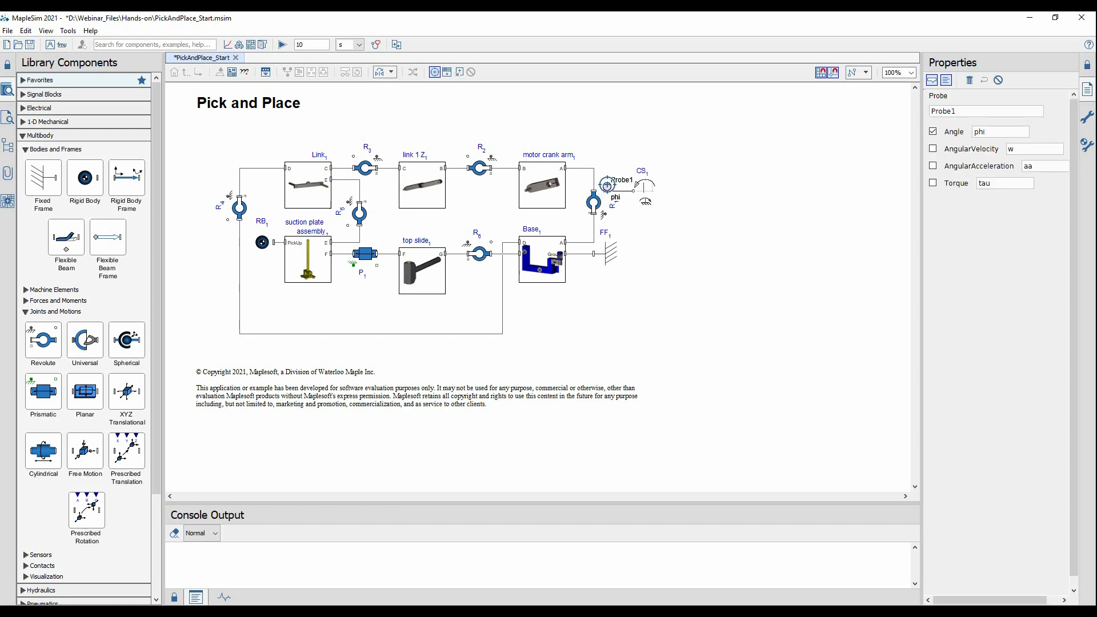
{"action": "left_click", "coordinate": [618, 150]}
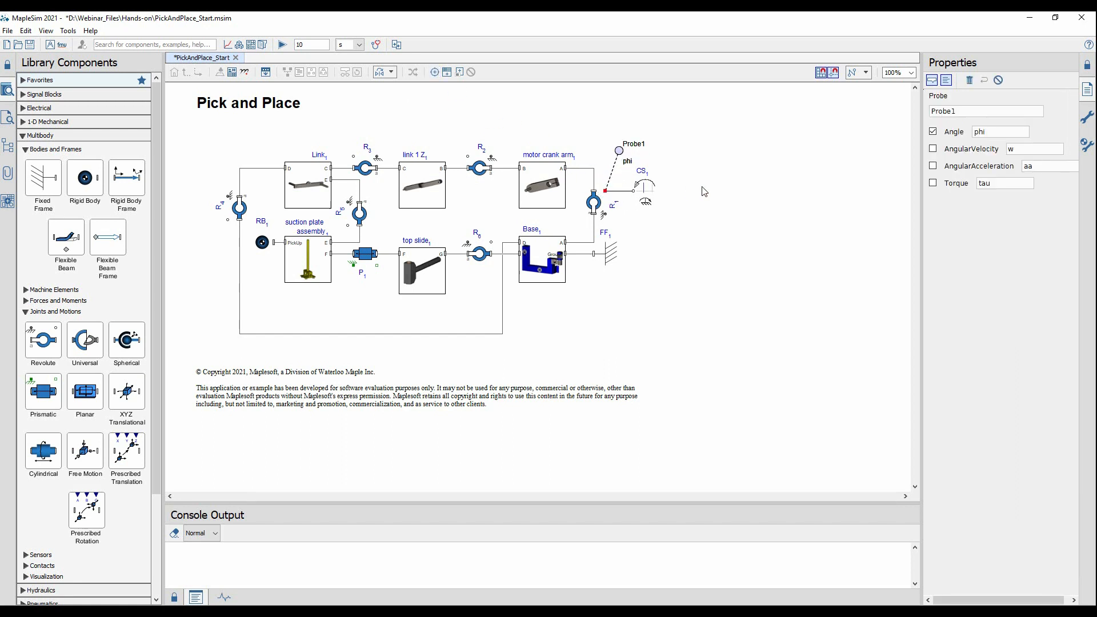
{"action": "left_click", "coordinate": [933, 184]}
{"action": "left_click", "coordinate": [933, 132]}
- Run the 10 s simulation and play back the mechanism's 3-D animation, closing the results window after viewing
{"action": "left_click", "coordinate": [282, 45]}
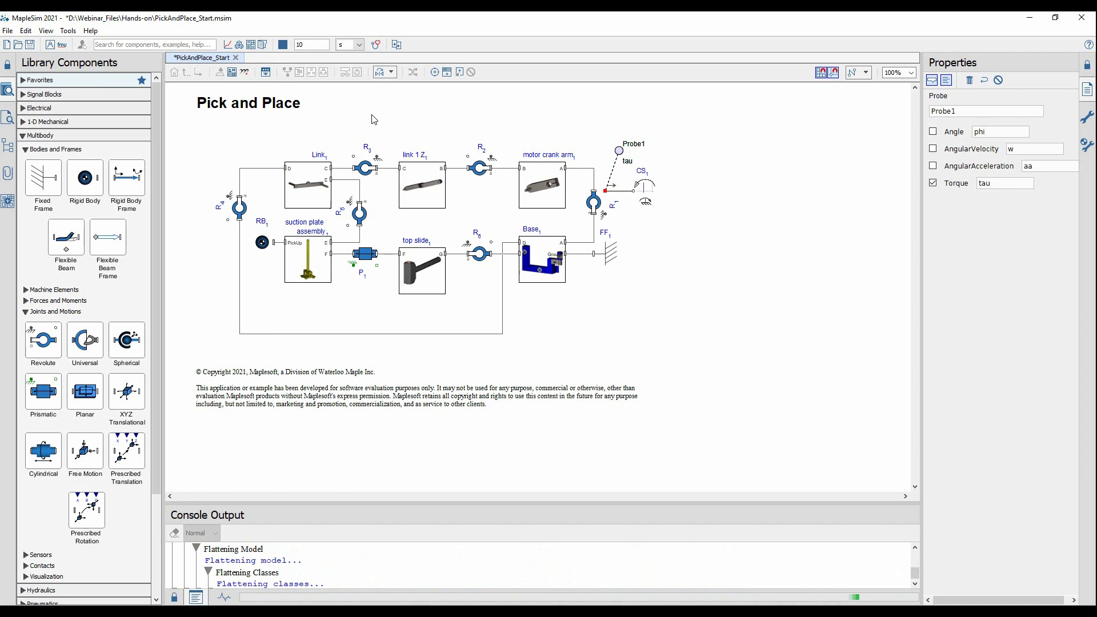
{"action": "left_click", "coordinate": [40, 135]}
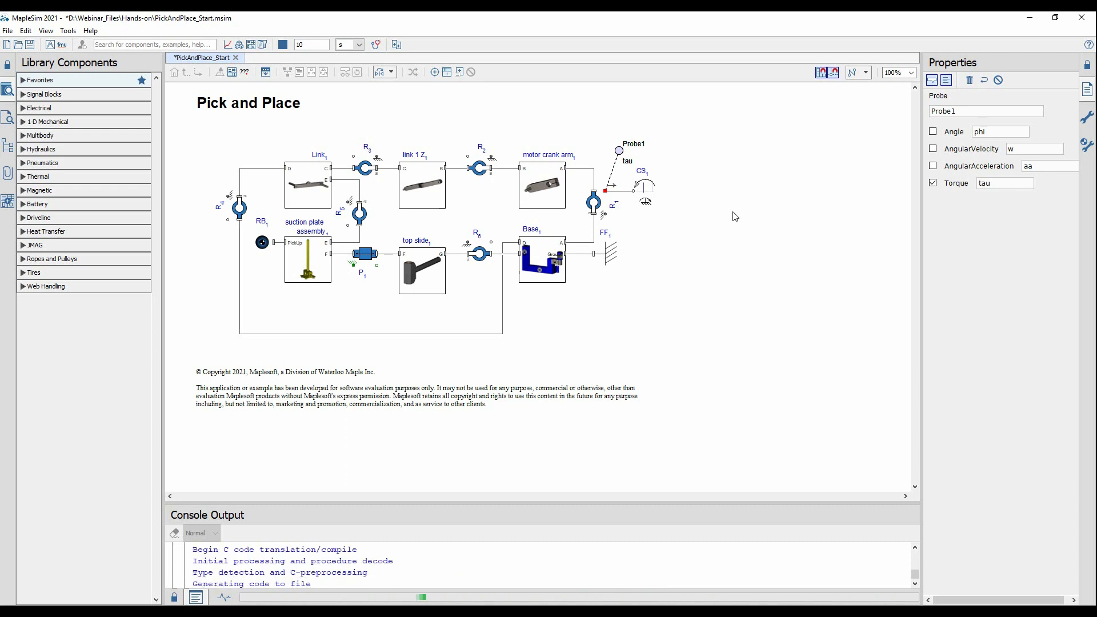
{"action": "left_click", "coordinate": [662, 374]}
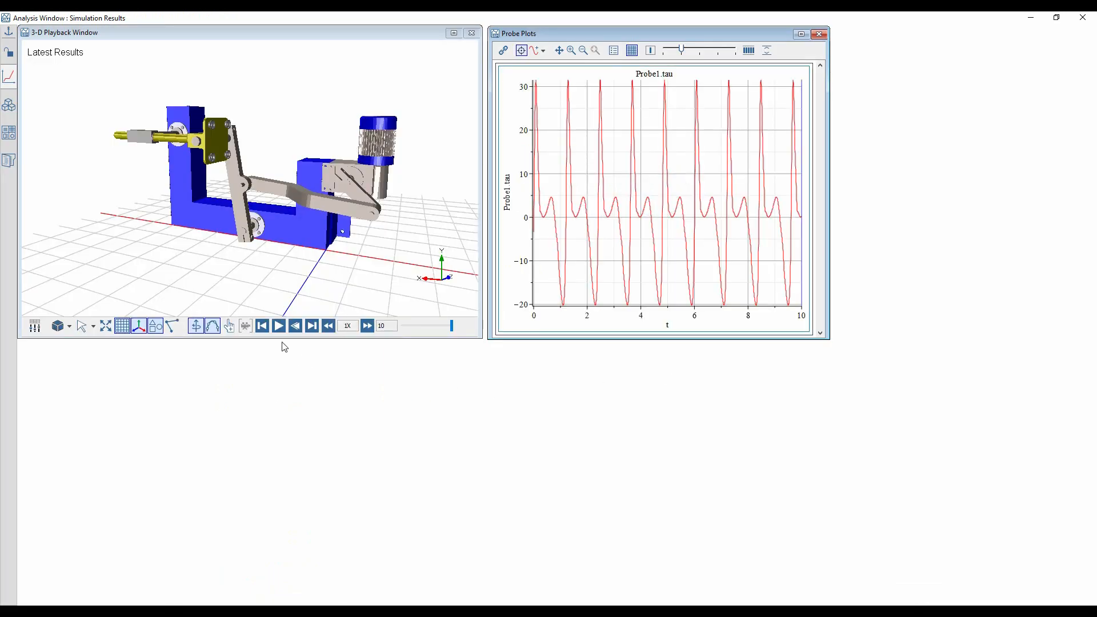
{"action": "left_click", "coordinate": [278, 326]}
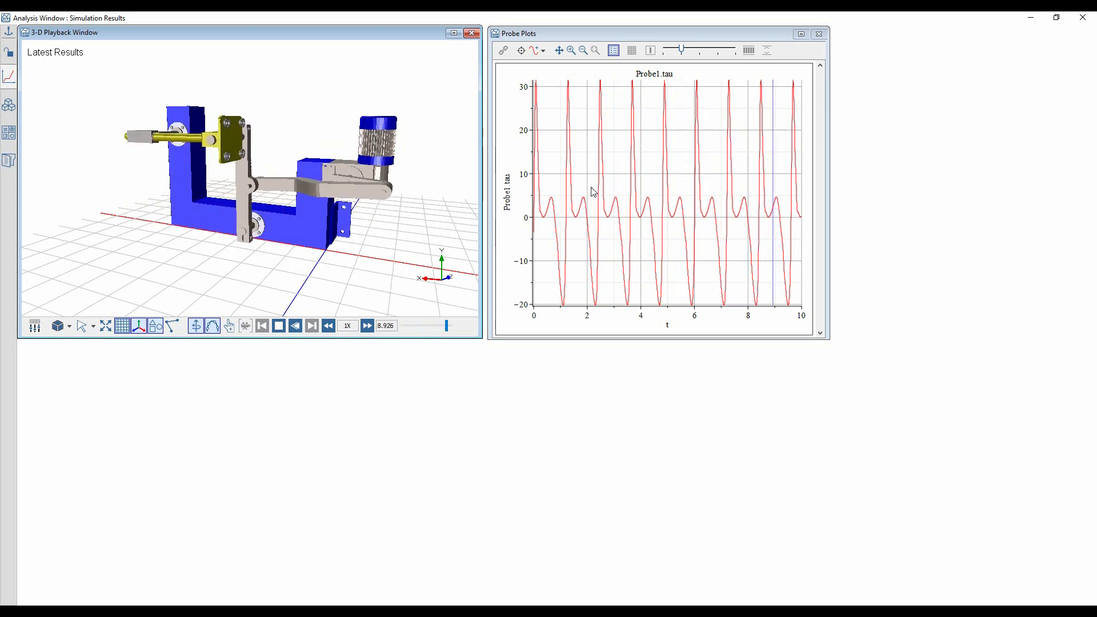
{"action": "left_click", "coordinate": [1082, 20]}
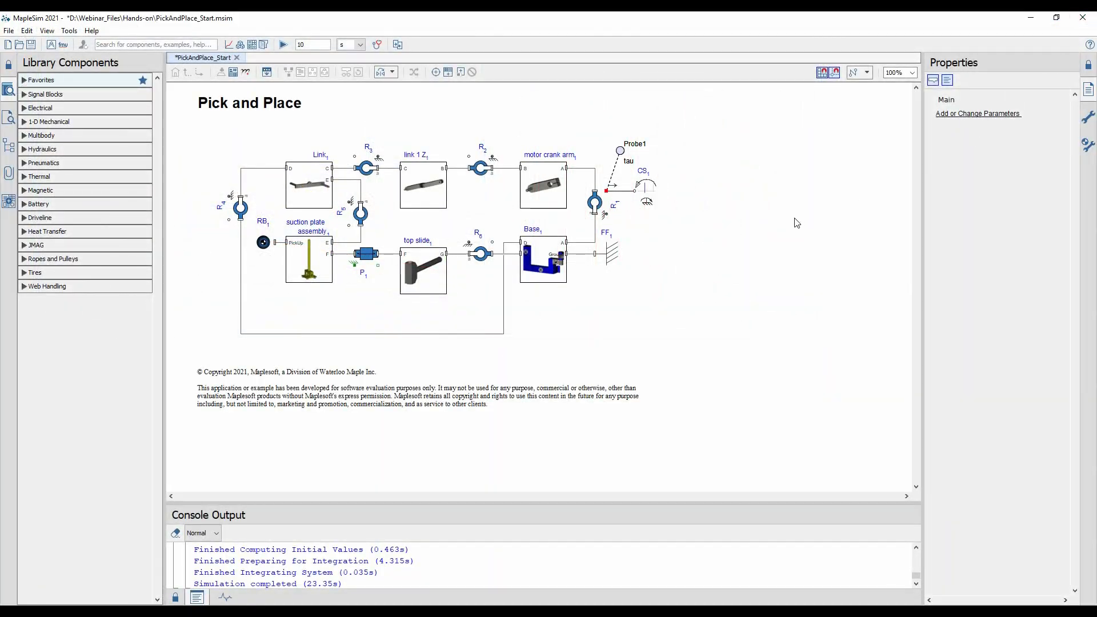
- Launch the 1-D Motion Generation app from the Component Creation apps
{"action": "left_click", "coordinate": [647, 189]}
{"action": "left_click", "coordinate": [675, 190]}
{"action": "left_click", "coordinate": [6, 202]}
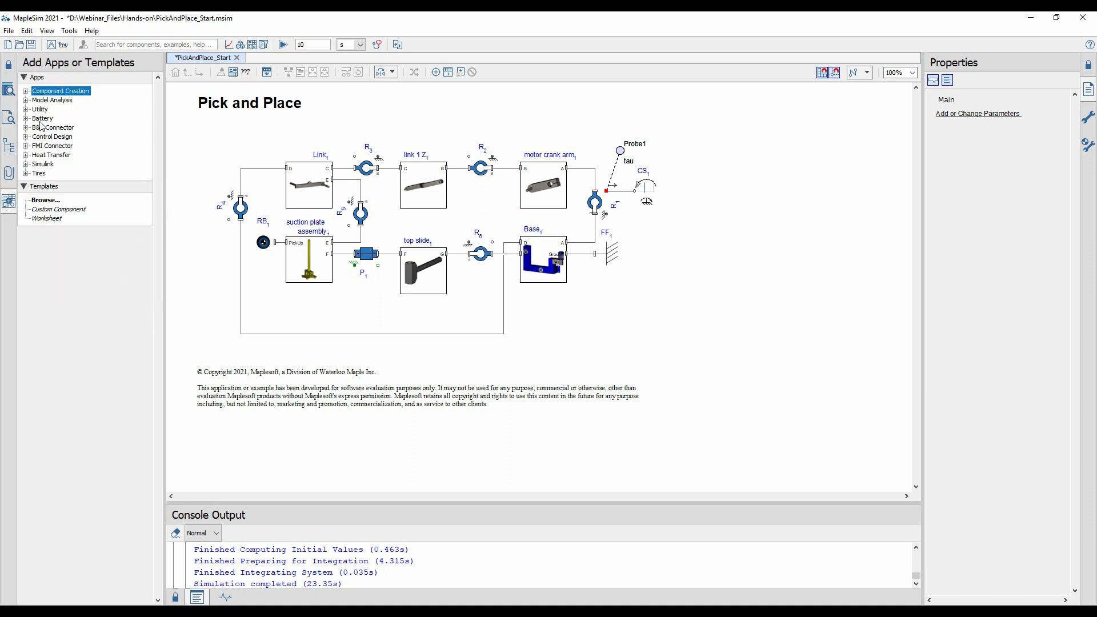
{"action": "left_click", "coordinate": [25, 91]}
{"action": "left_click", "coordinate": [77, 101]}
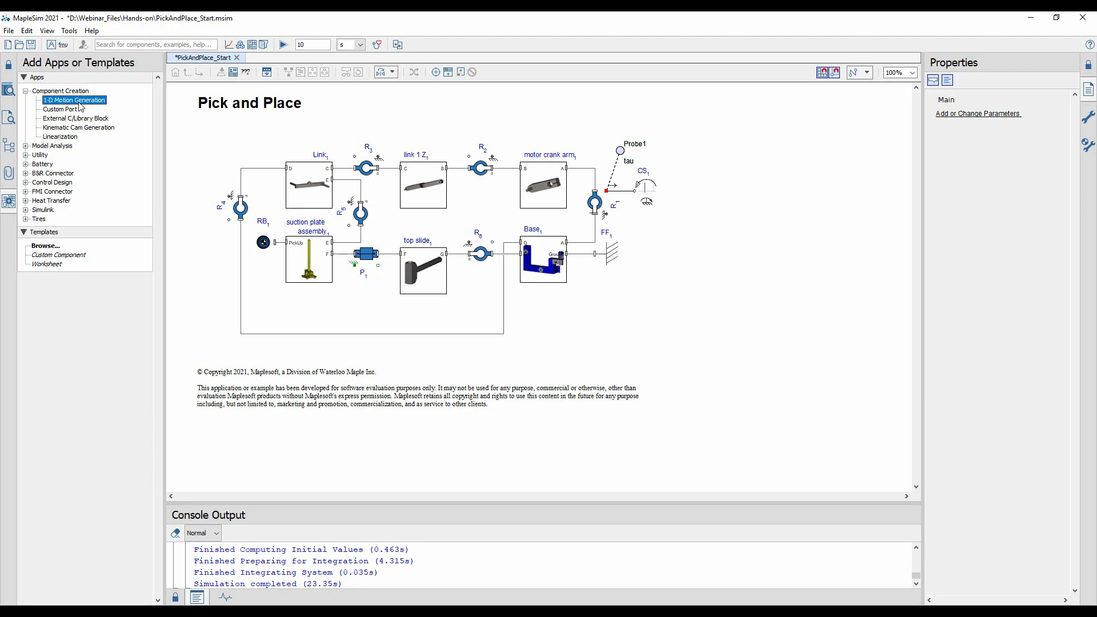
{"action": "double_click", "coordinate": [78, 101]}
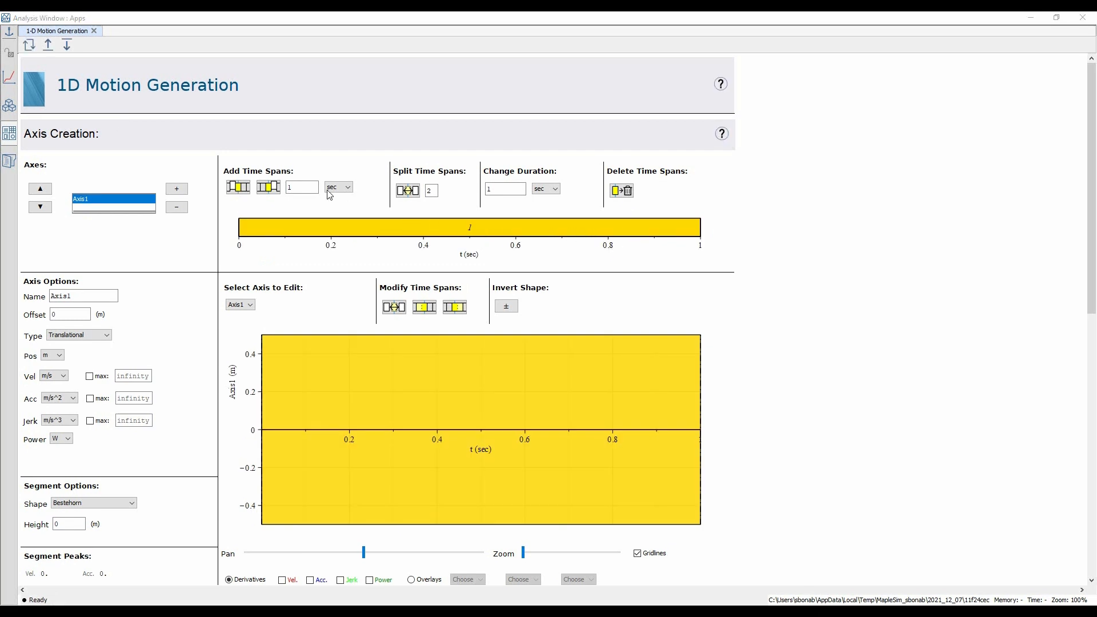
- Add two time spans after the existing one and set the first span's duration to 2 sec
{"action": "left_click", "coordinate": [274, 187]}
{"action": "left_click", "coordinate": [274, 187]}
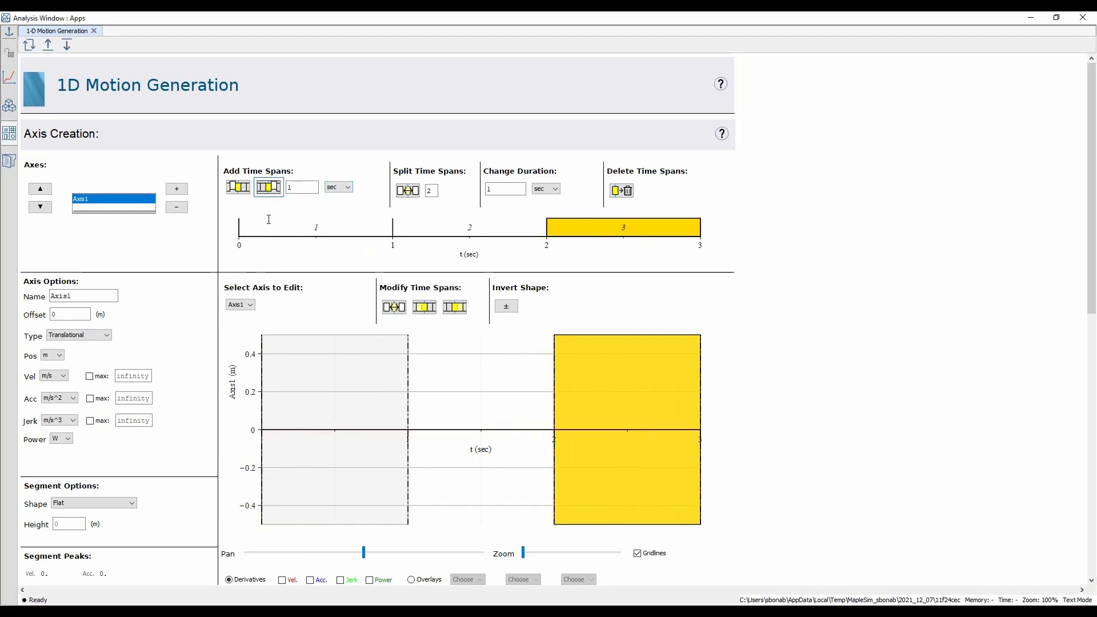
{"action": "left_click", "coordinate": [329, 367]}
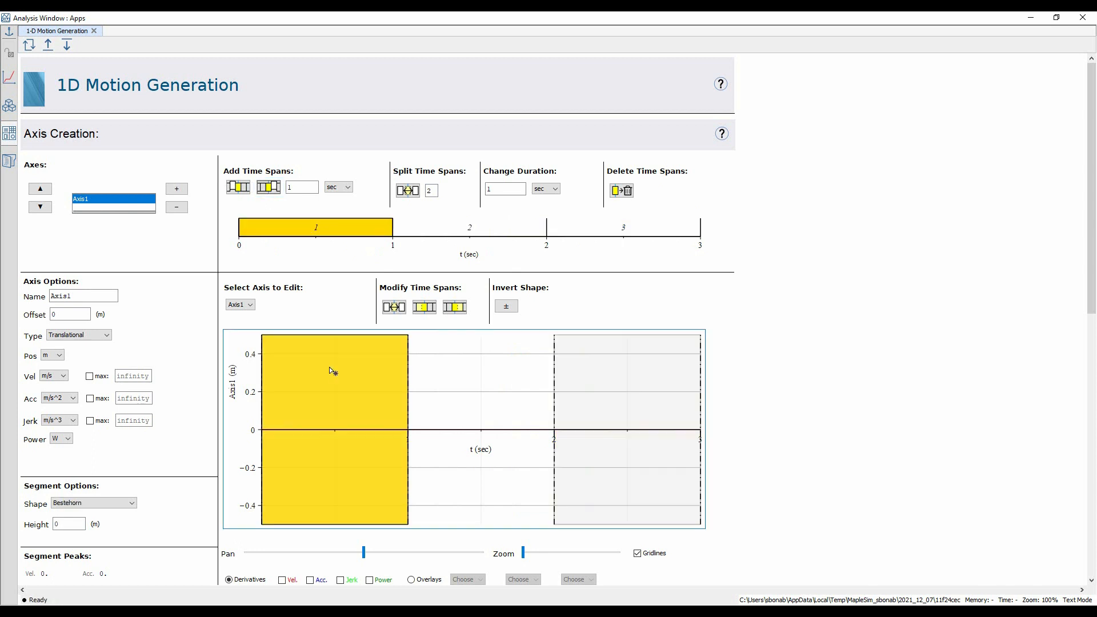
{"action": "left_click", "coordinate": [500, 188]}
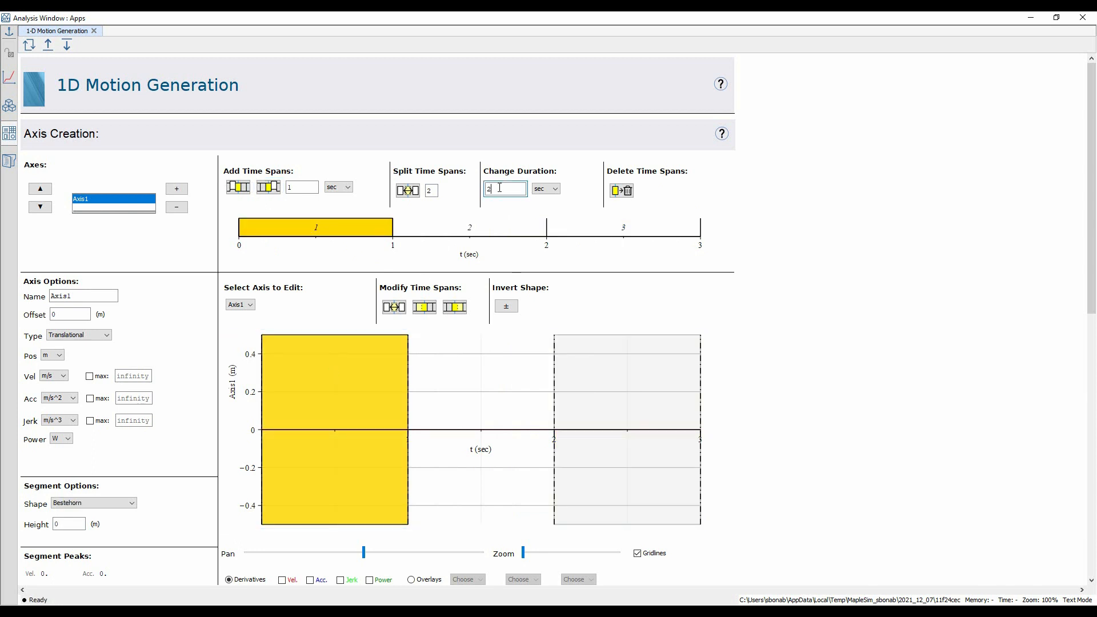
{"action": "key", "text": "Return"}
- Set the second time span's duration to 6 sec and the third's to 2 sec
{"action": "left_click", "coordinate": [545, 348]}
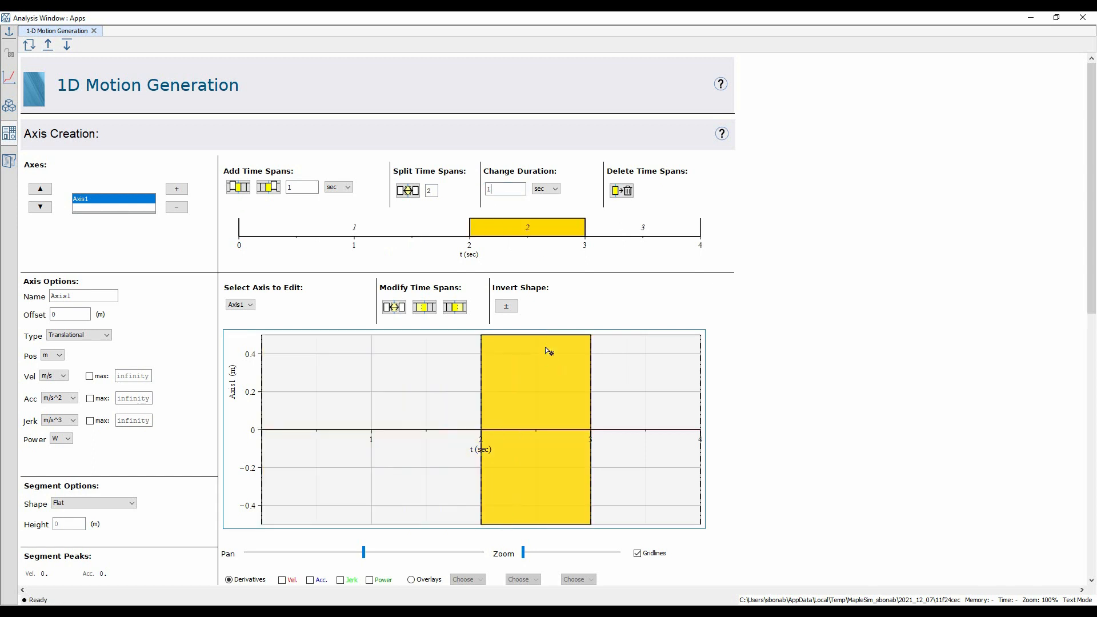
{"action": "left_click", "coordinate": [514, 186]}
{"action": "key", "text": "Return"}
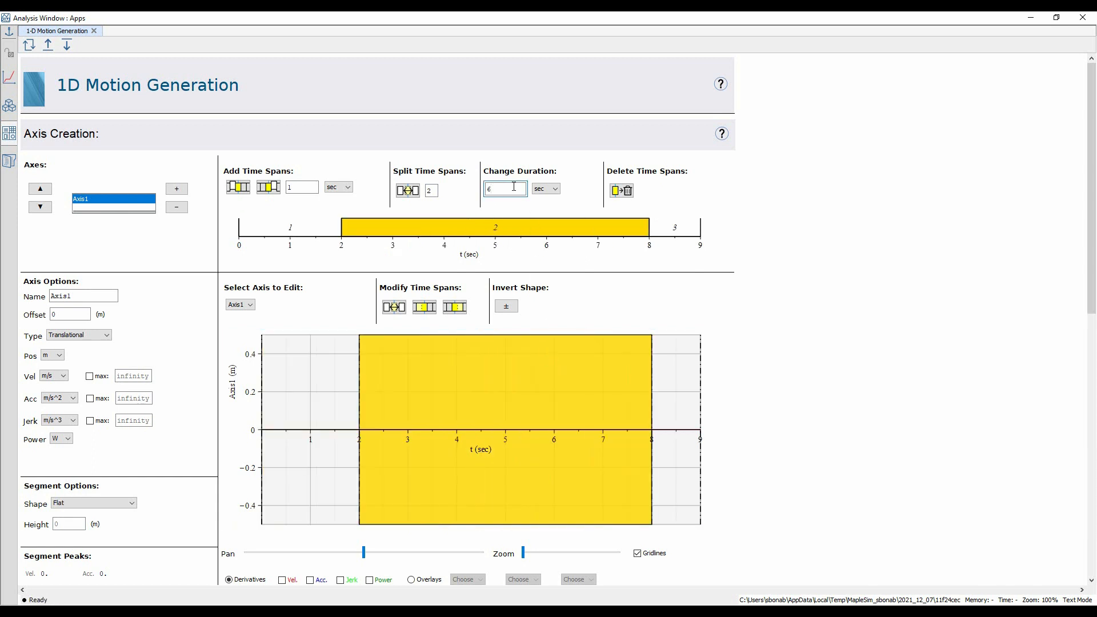
{"action": "left_click", "coordinate": [677, 398]}
{"action": "left_click", "coordinate": [497, 190]}
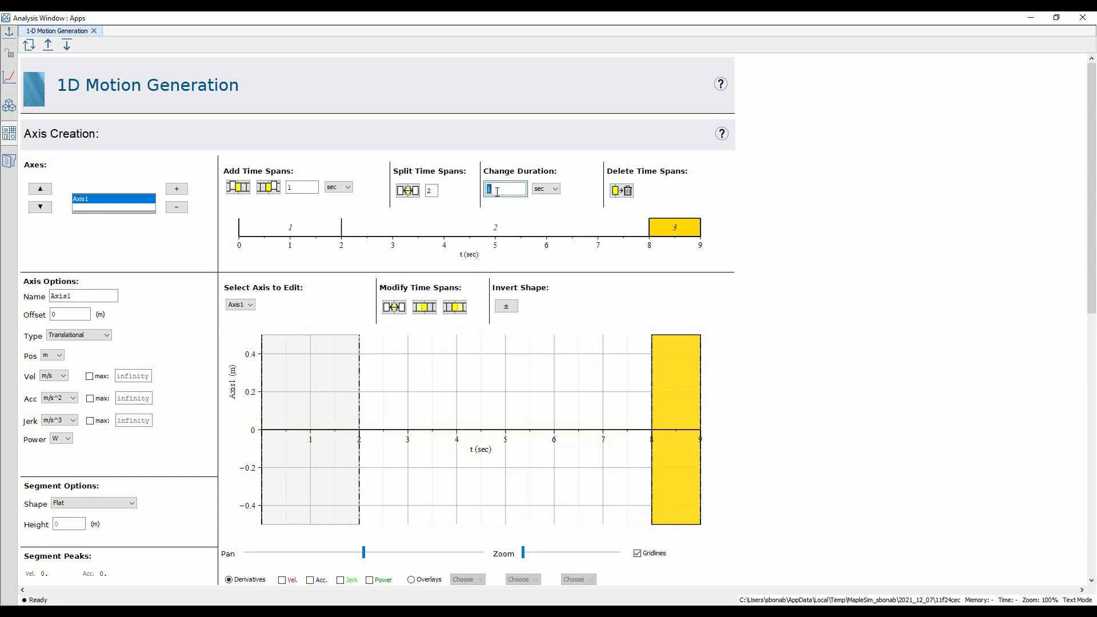
{"action": "type", "text": "2"}
{"action": "key", "text": "Return"}
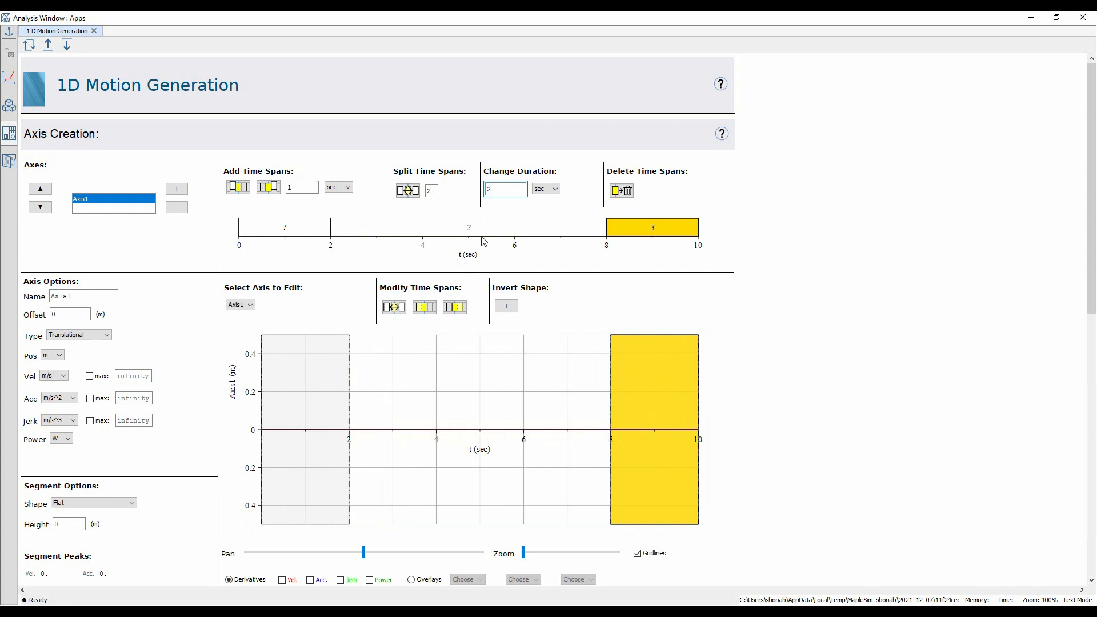
- Make Axis1 a Rotational Velocity axis with velocity in rpm, acceleration in rpm/s and jerk in rpm/s^2
{"action": "left_click", "coordinate": [92, 337]}
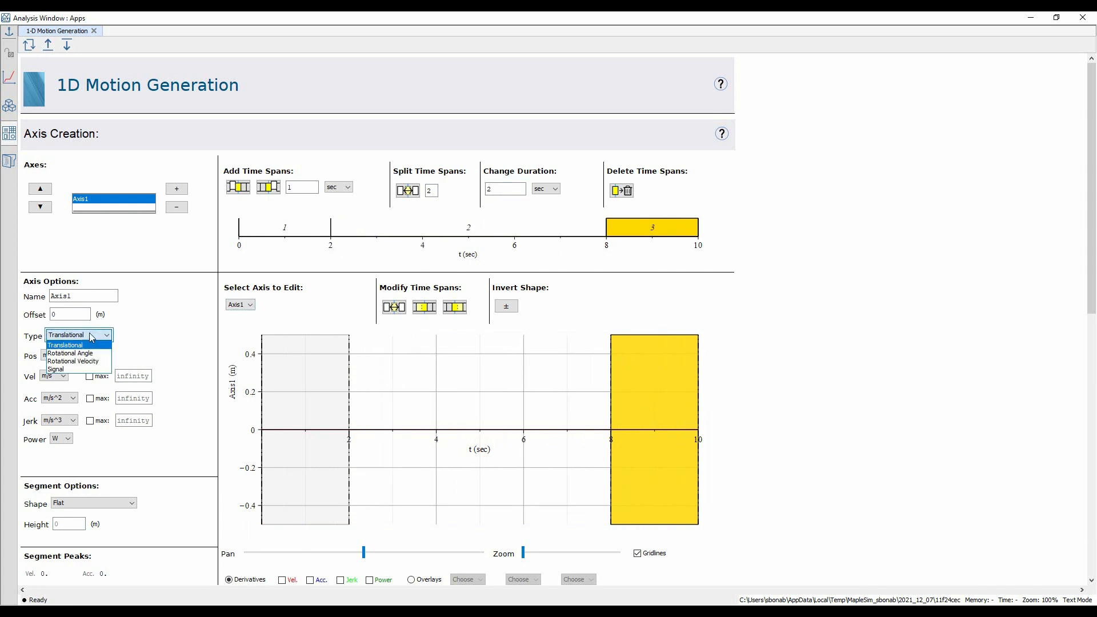
{"action": "left_click", "coordinate": [73, 361]}
{"action": "left_click", "coordinate": [61, 377]}
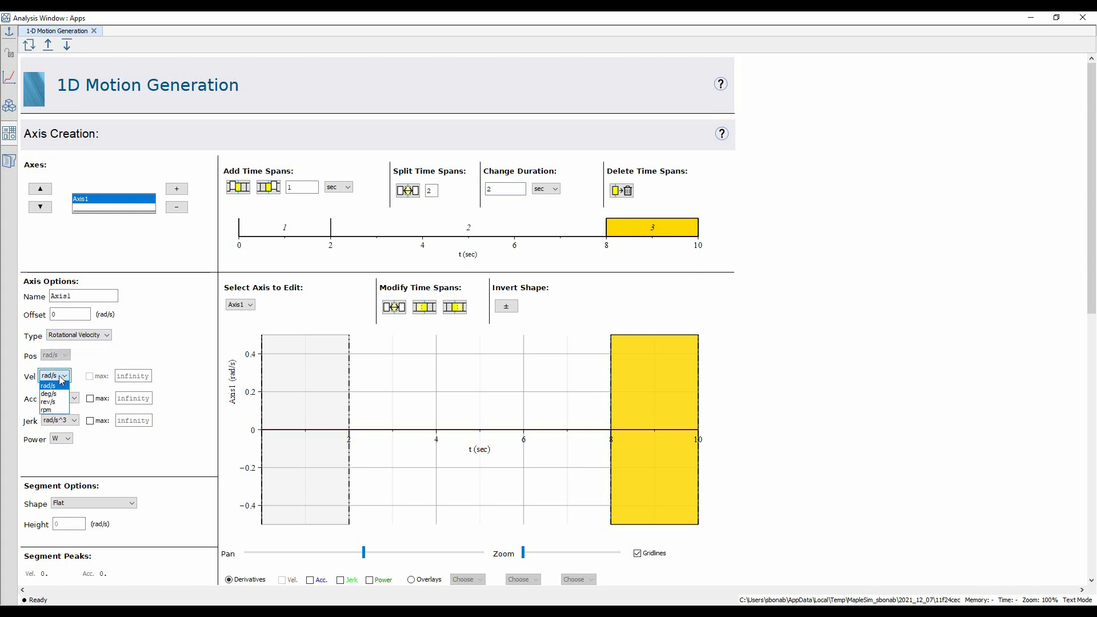
{"action": "left_click", "coordinate": [57, 409]}
{"action": "left_click", "coordinate": [62, 398]}
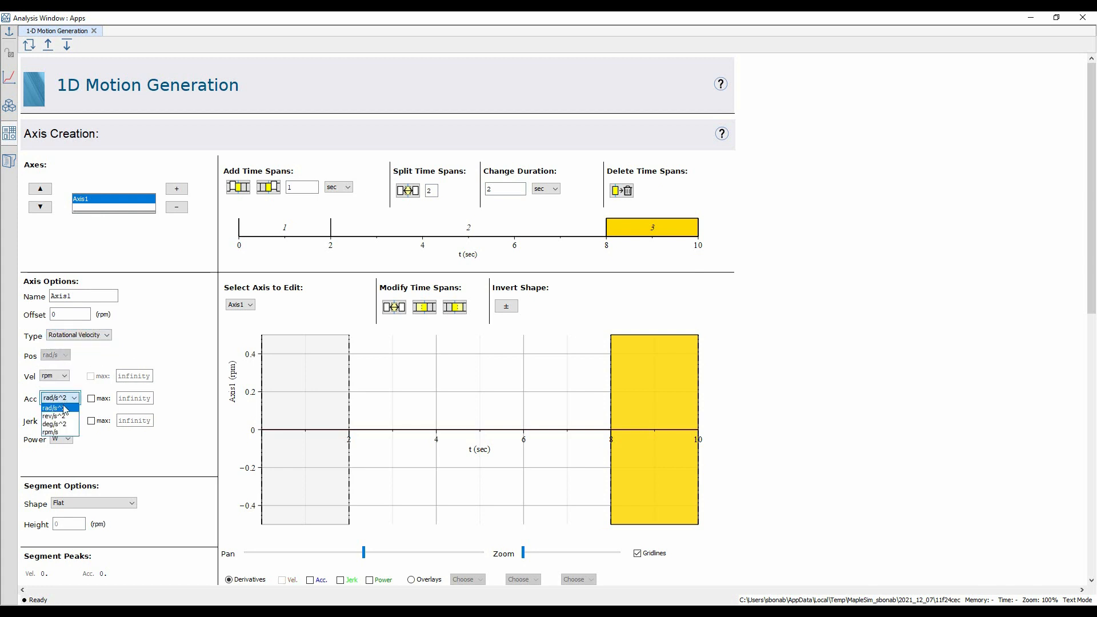
{"action": "left_click", "coordinate": [51, 431]}
- Set the segment height of Axis1's first time span to 50 rpm
{"action": "left_click", "coordinate": [286, 409]}
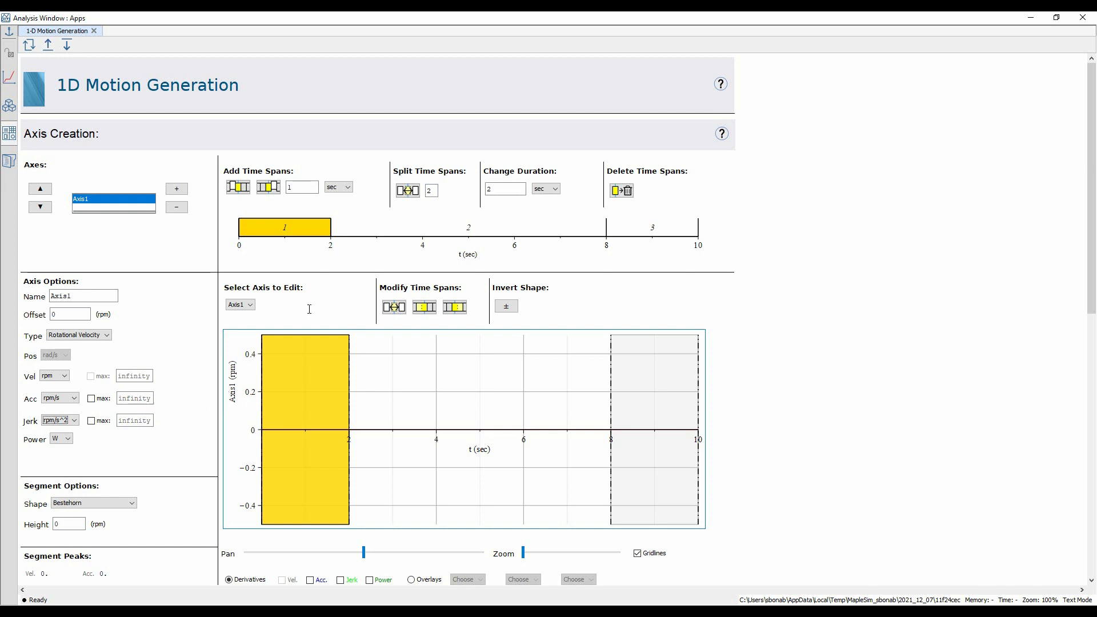
{"action": "scroll", "coordinate": [172, 435], "scroll_direction": "down", "scroll_amount": 1}
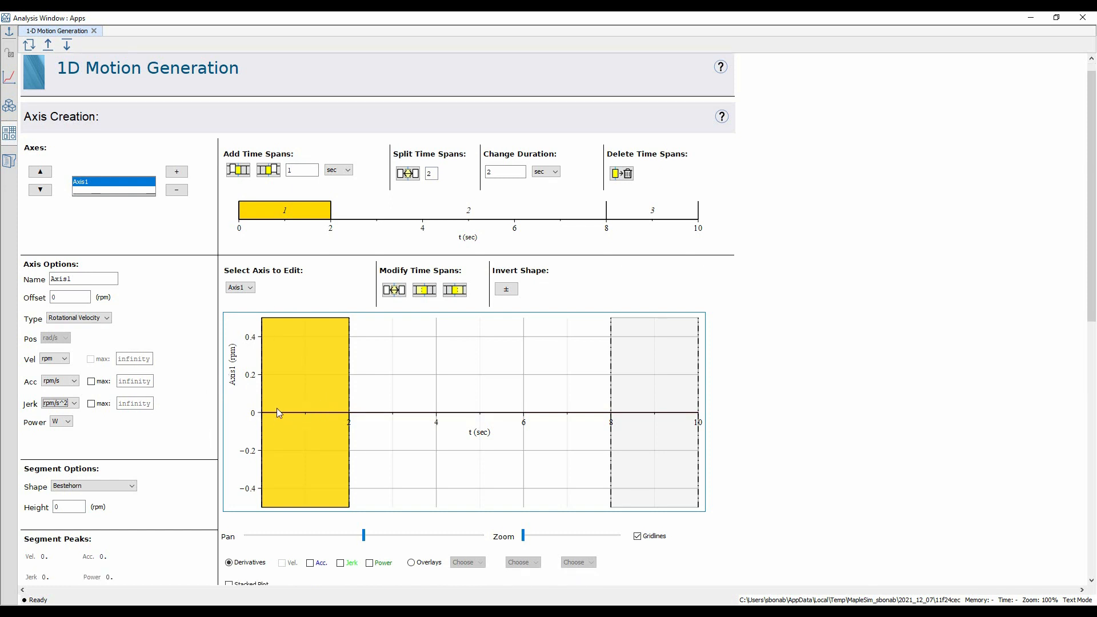
{"action": "left_click", "coordinate": [70, 506]}
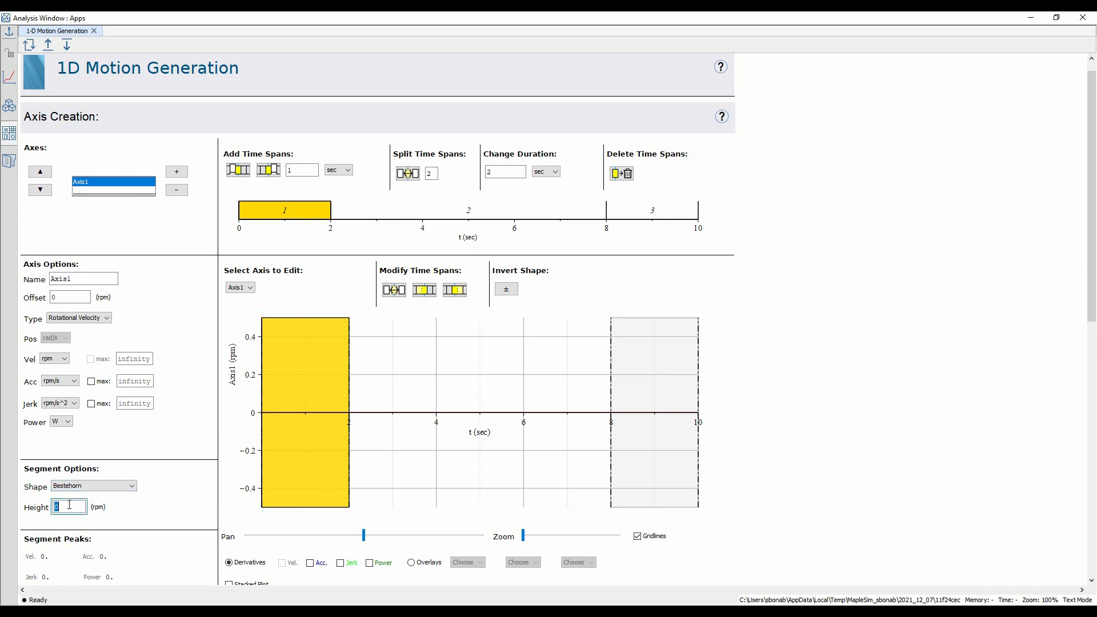
{"action": "type", "text": "50"}
{"action": "key", "text": "Return"}
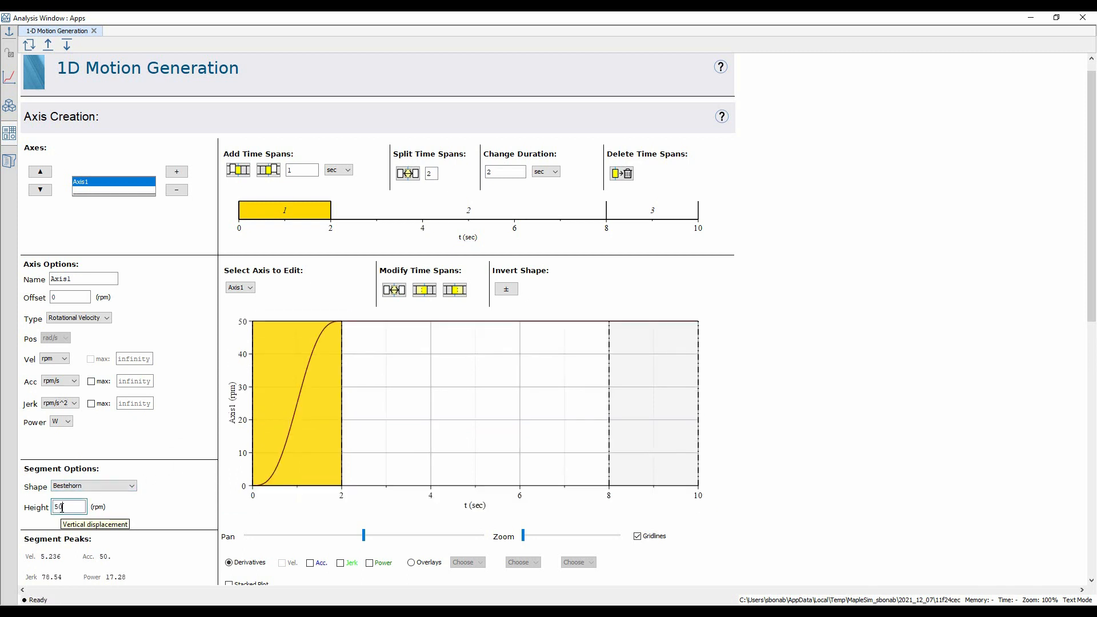
- Give the third time span a Bestehorn shape with a height of -50 rpm
{"action": "left_click", "coordinate": [624, 421]}
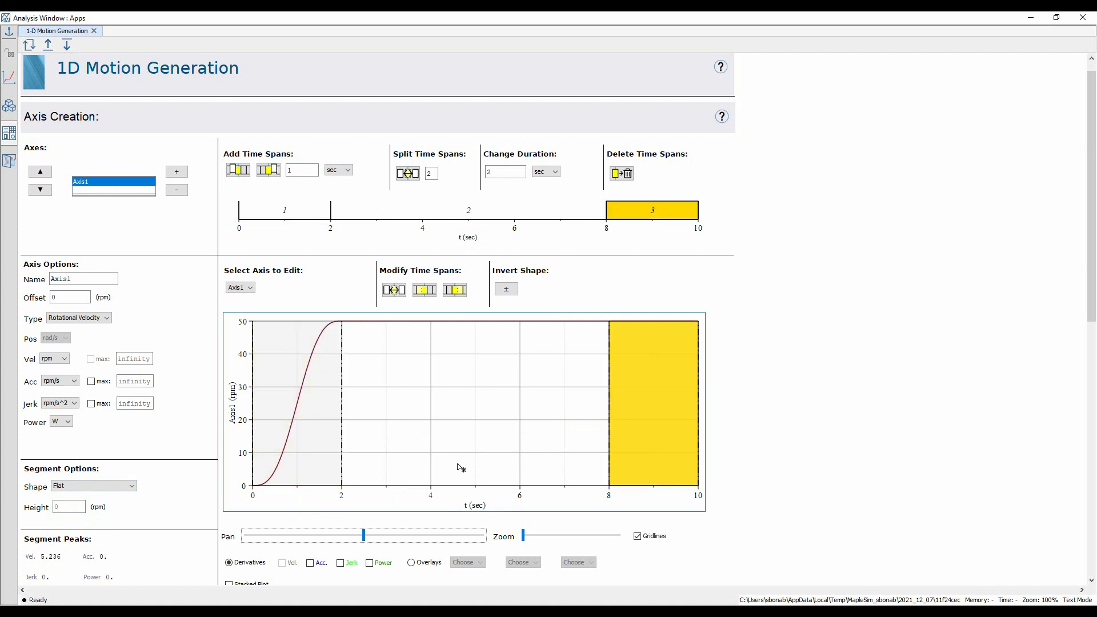
{"action": "left_click", "coordinate": [80, 486]}
{"action": "left_click", "coordinate": [67, 505]}
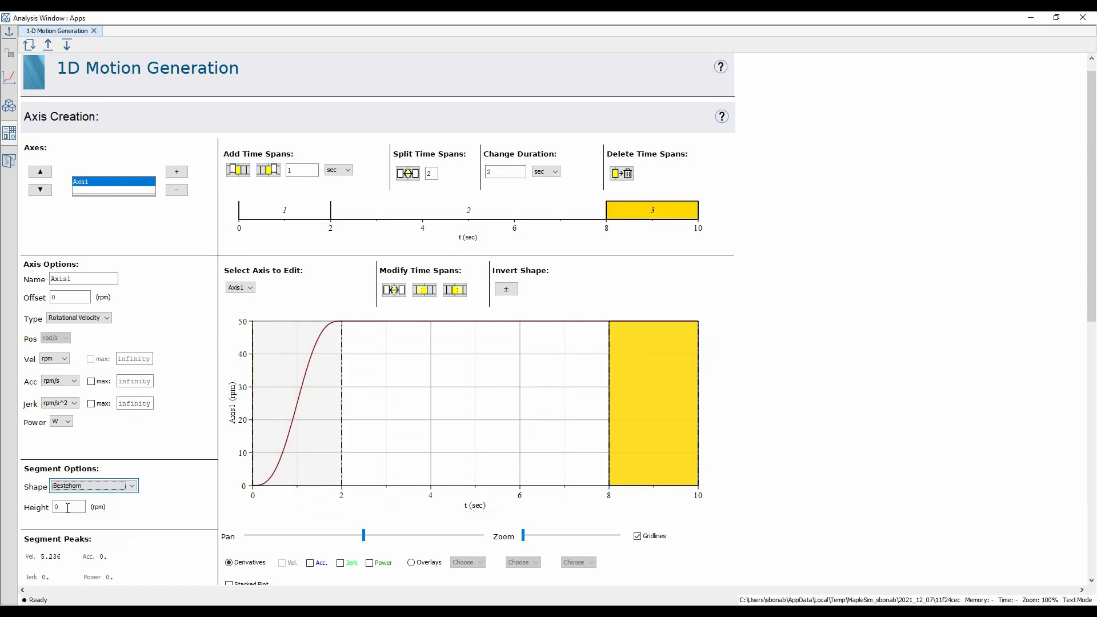
{"action": "left_click", "coordinate": [68, 507]}
{"action": "type", "text": "-50"}
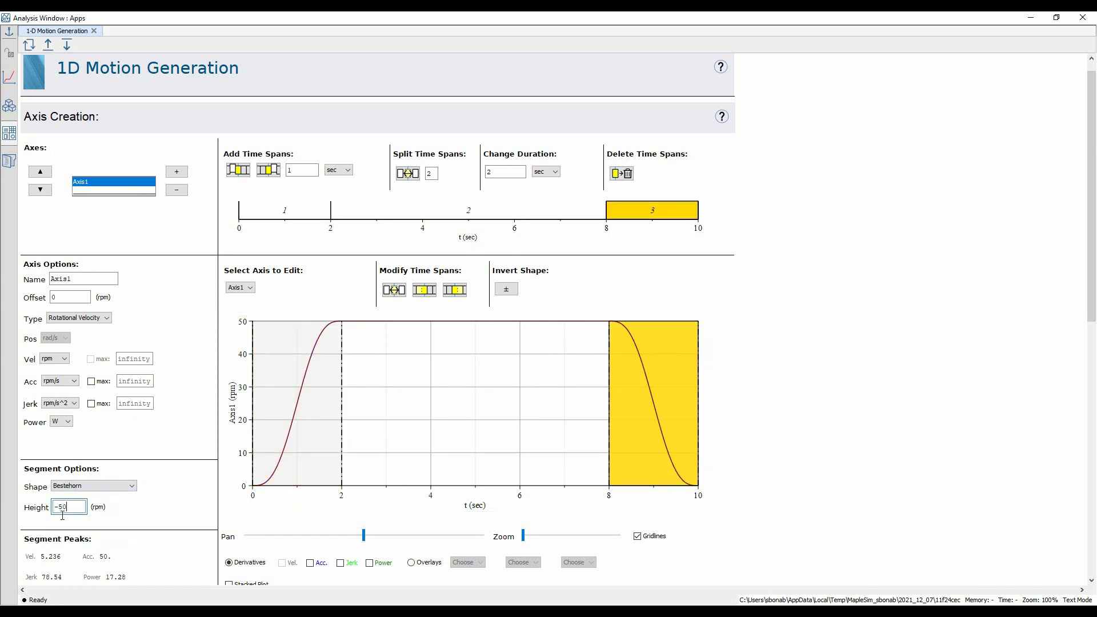
- Name the model Motion and generate the motion profile component from it
{"action": "scroll", "coordinate": [164, 499], "scroll_direction": "down", "scroll_amount": 3}
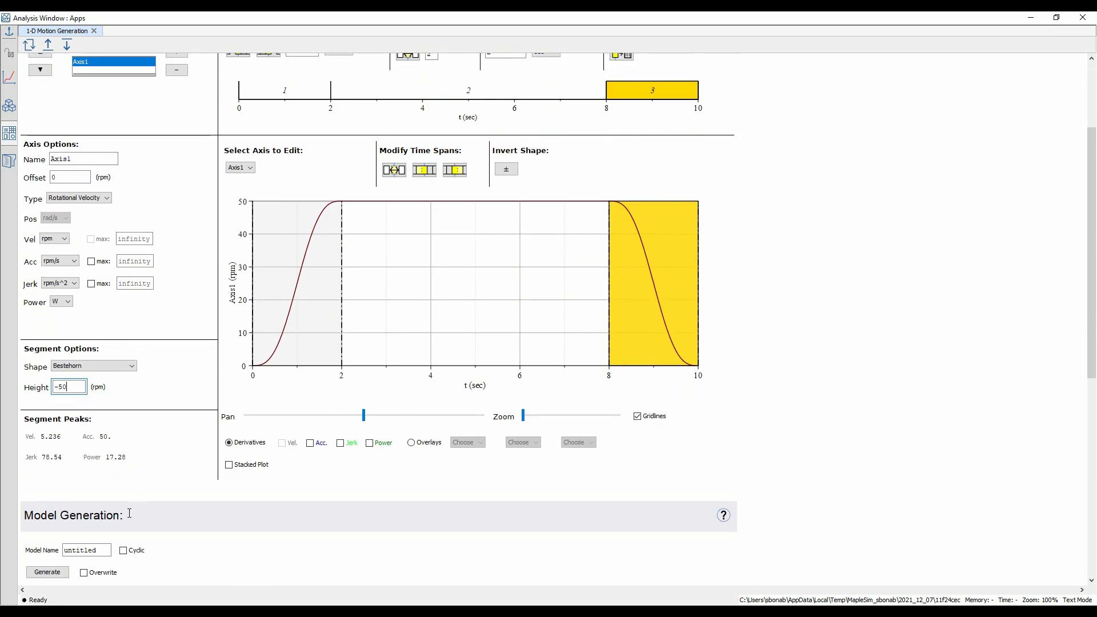
{"action": "scroll", "coordinate": [129, 513], "scroll_direction": "down", "scroll_amount": 1}
{"action": "double_click", "coordinate": [104, 514]}
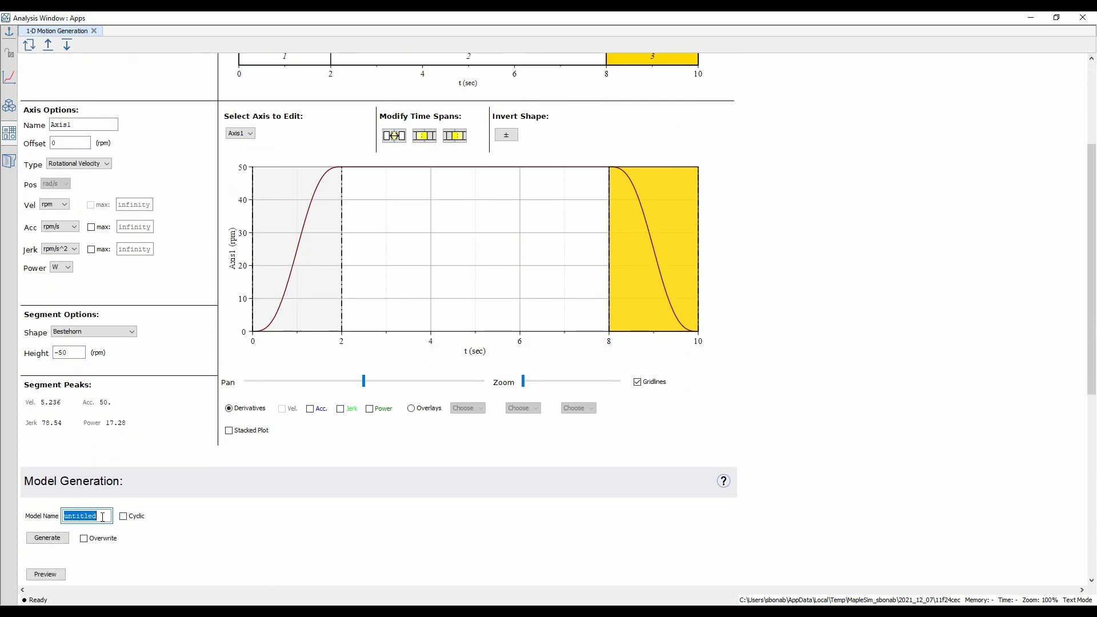
{"action": "type", "text": "Motion"}
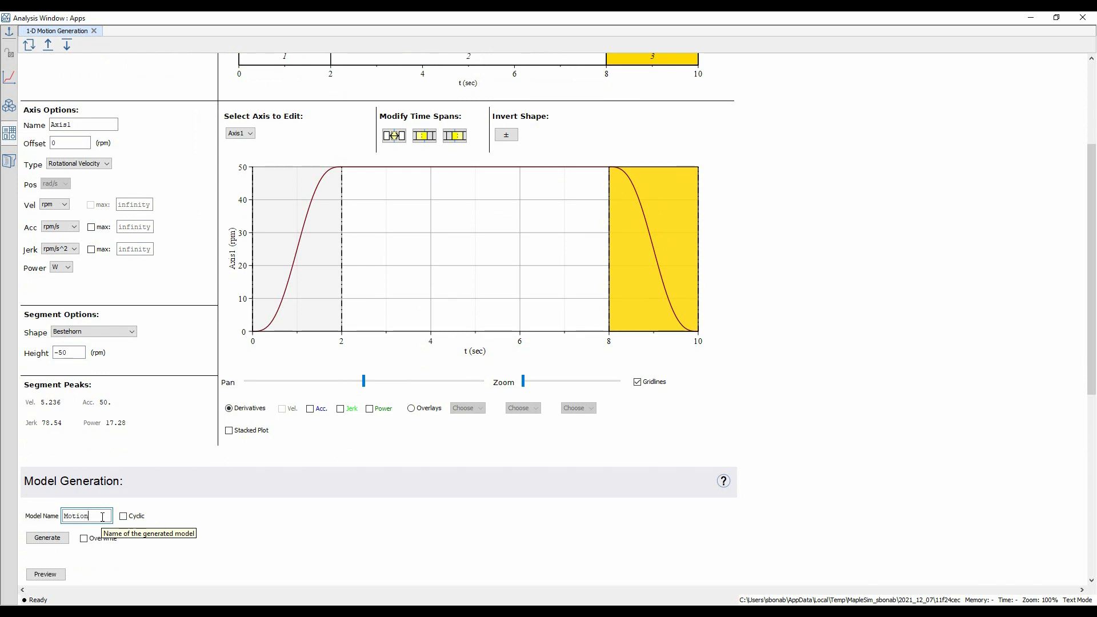
{"action": "left_click", "coordinate": [56, 540]}
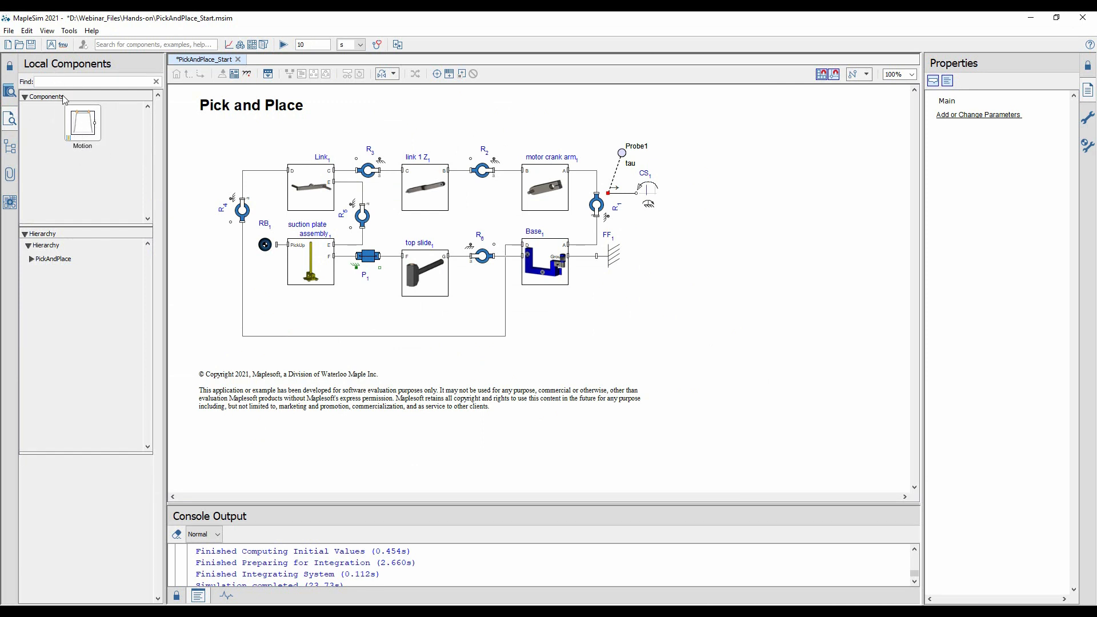
- Add the Motion component to the model and put it in place of the constant speed source driving the crank's revolute joint
{"action": "left_click_drag", "start_coordinate": [83, 126], "coordinate": [699, 196]}
{"action": "left_click", "coordinate": [650, 191]}
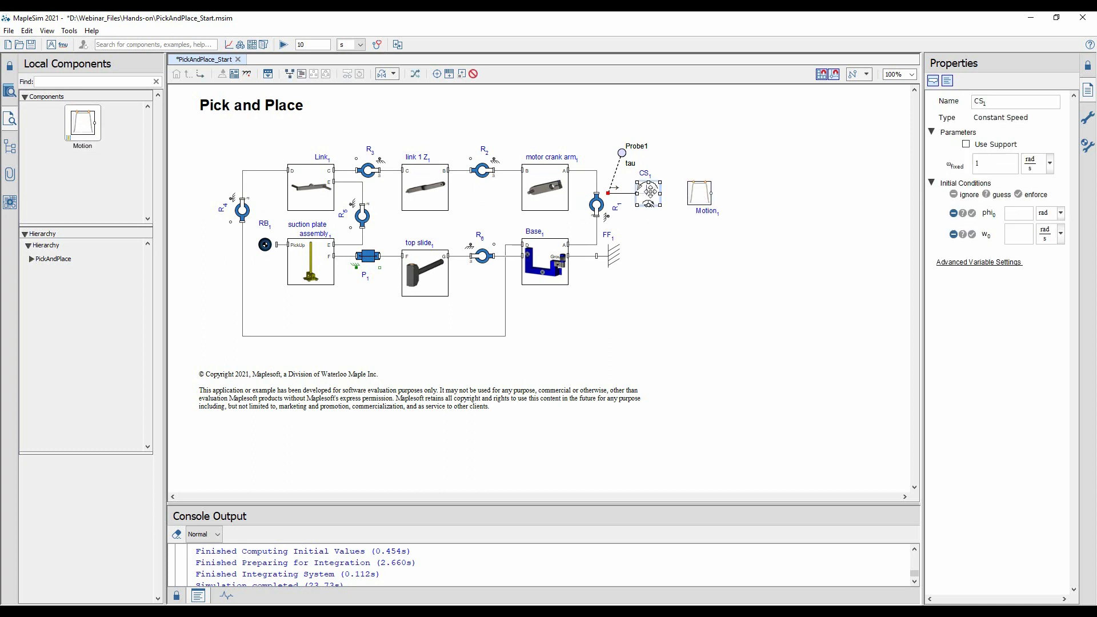
{"action": "left_click", "coordinate": [669, 201]}
{"action": "left_click", "coordinate": [704, 193]}
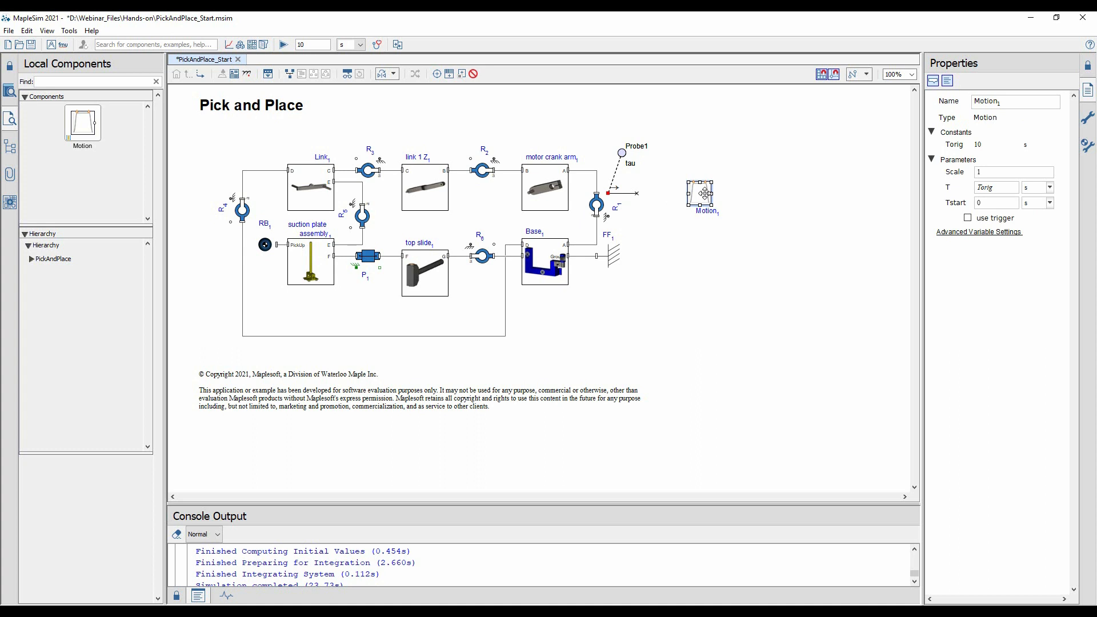
{"action": "left_click_drag", "start_coordinate": [701, 193], "coordinate": [657, 192]}
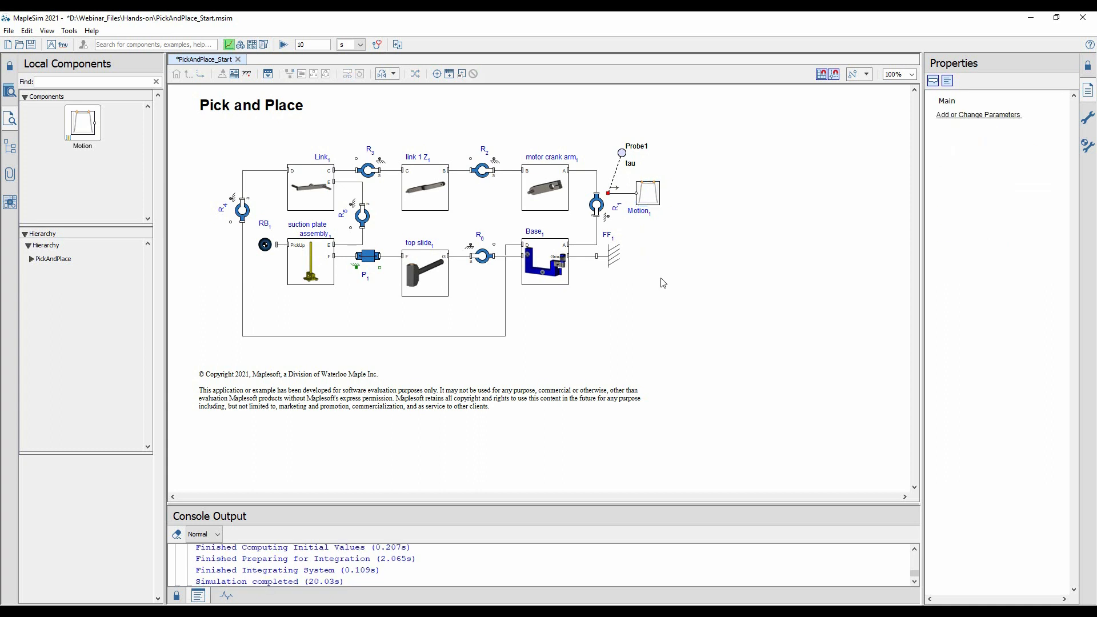
- Run the 10 s simulation with the Motion profile, play back the 3-D animation and close the results window
{"action": "left_click", "coordinate": [282, 46]}
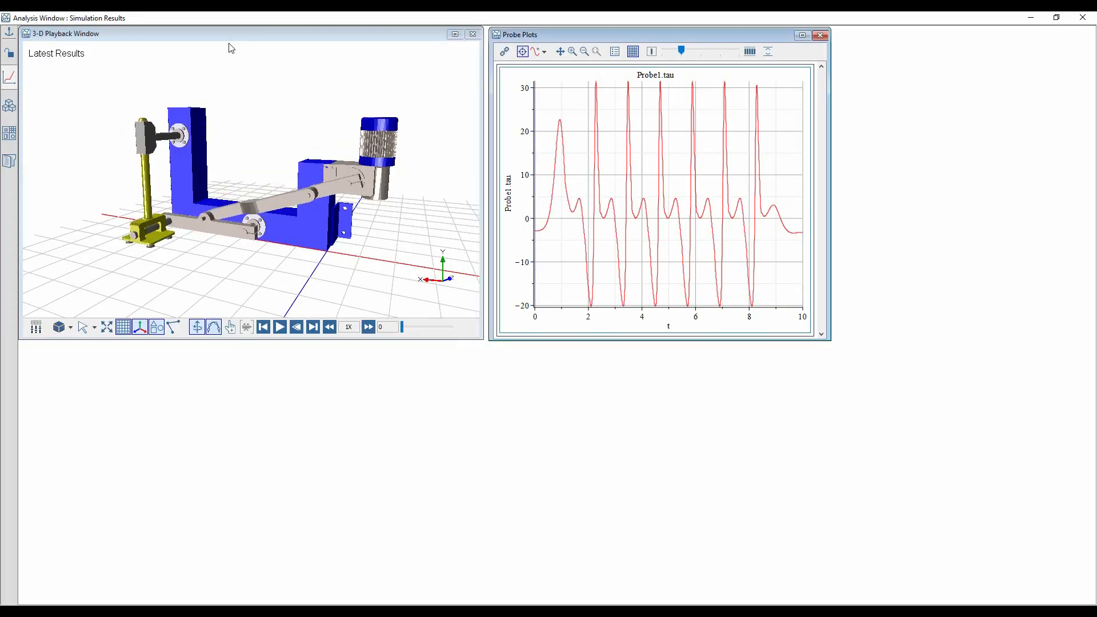
{"action": "left_click", "coordinate": [279, 327]}
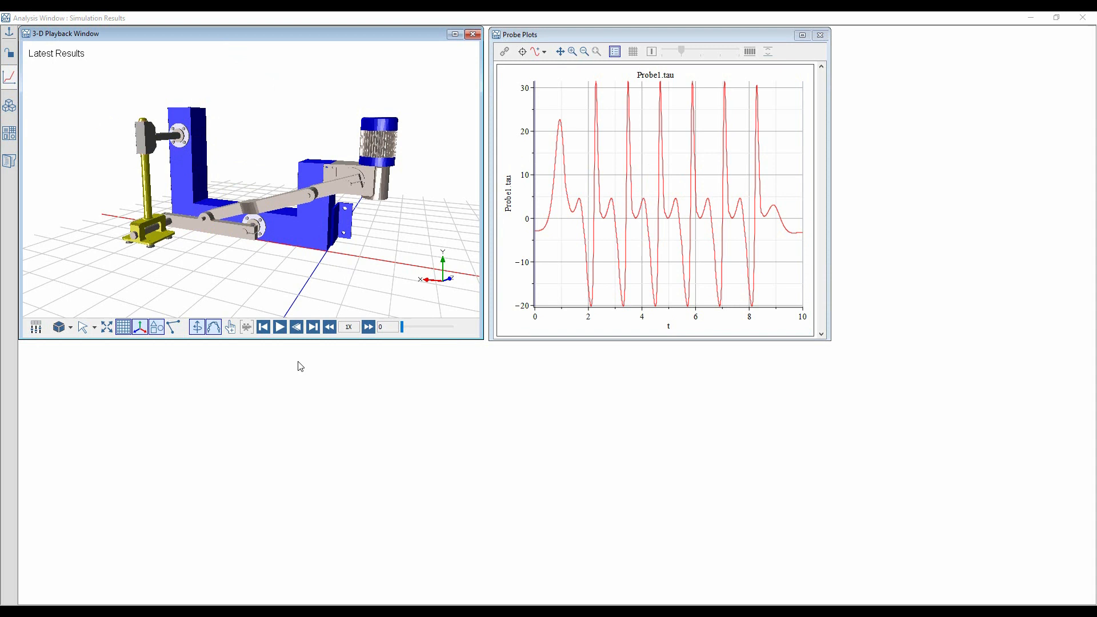
{"action": "left_click", "coordinate": [280, 331]}
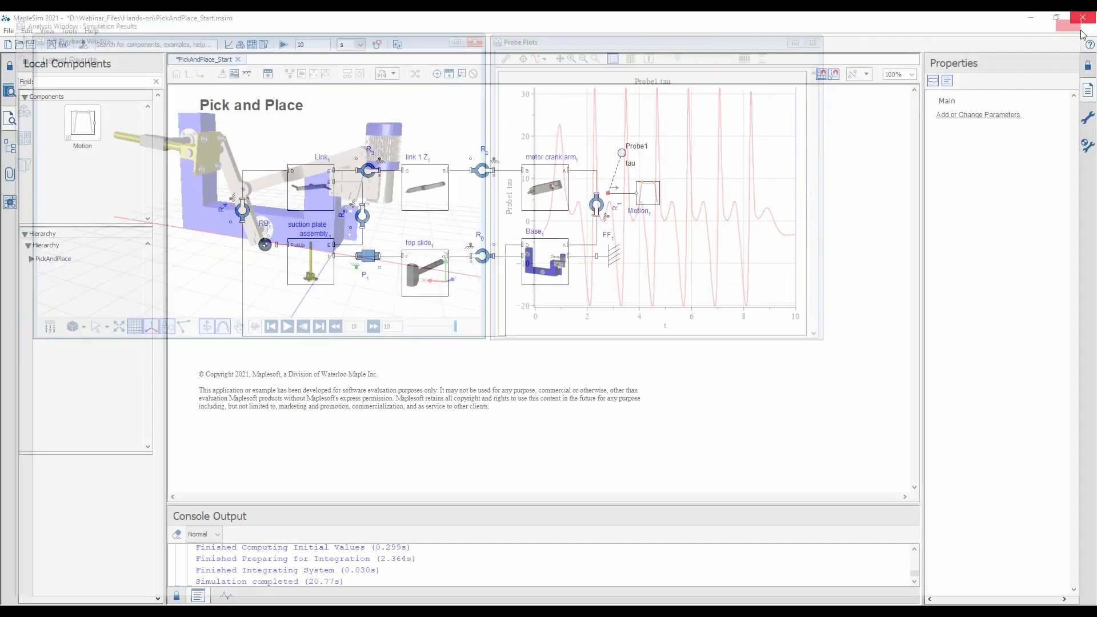
{"action": "left_click", "coordinate": [1082, 17]}
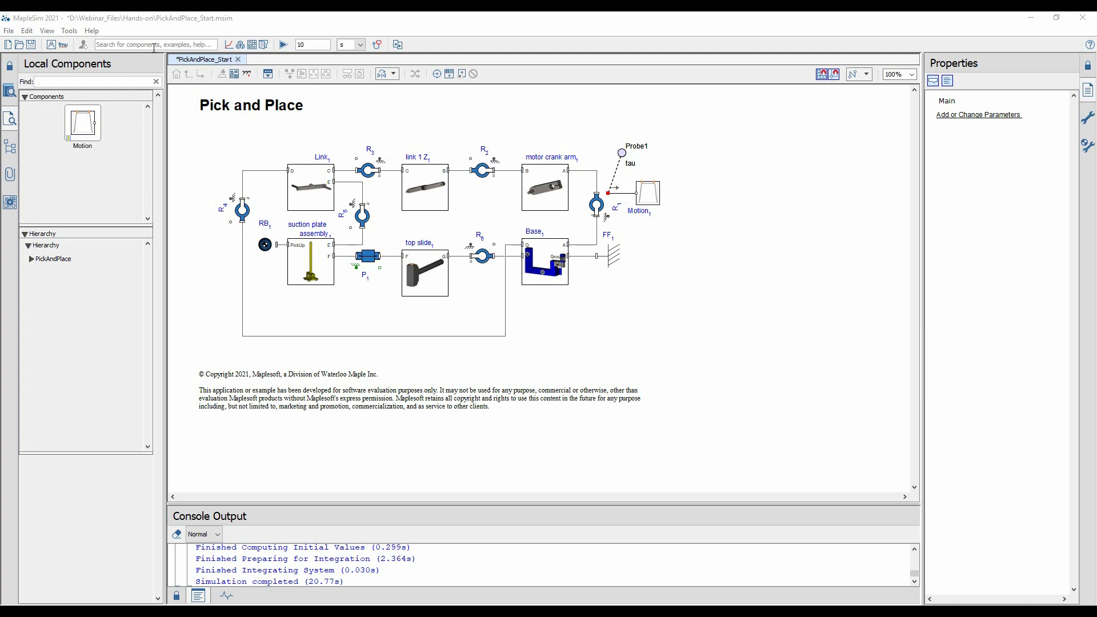
- Close PickAndPlace_Start without saving, open PickAndPlace_Completed.msim and show the library components
{"action": "left_click", "coordinate": [238, 59]}
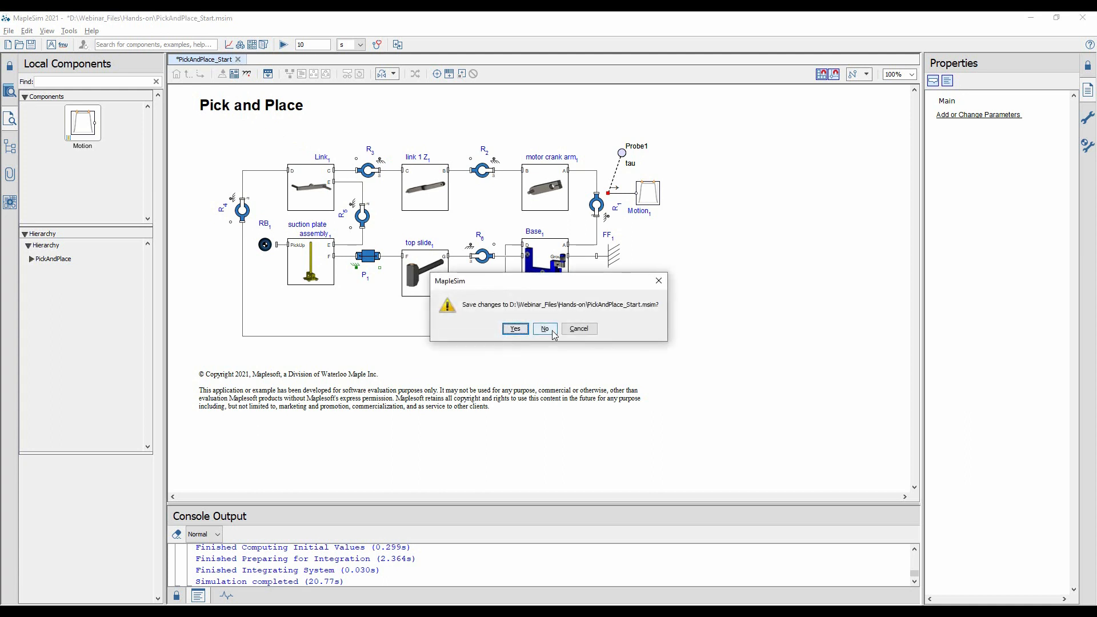
{"action": "left_click", "coordinate": [544, 328]}
{"action": "left_click", "coordinate": [21, 48]}
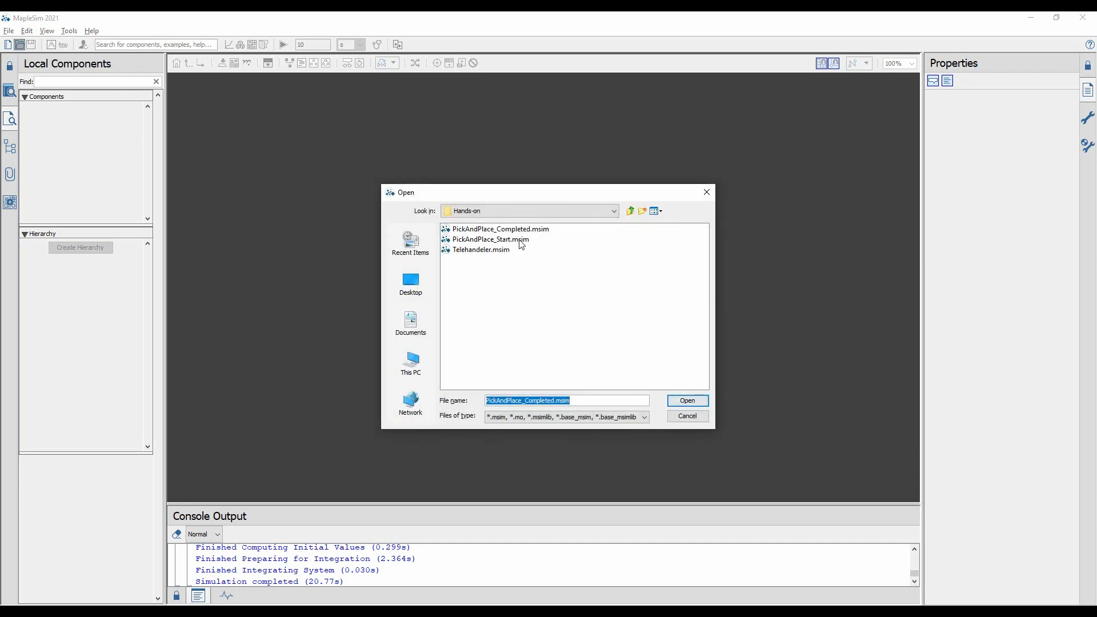
{"action": "left_click", "coordinate": [691, 401]}
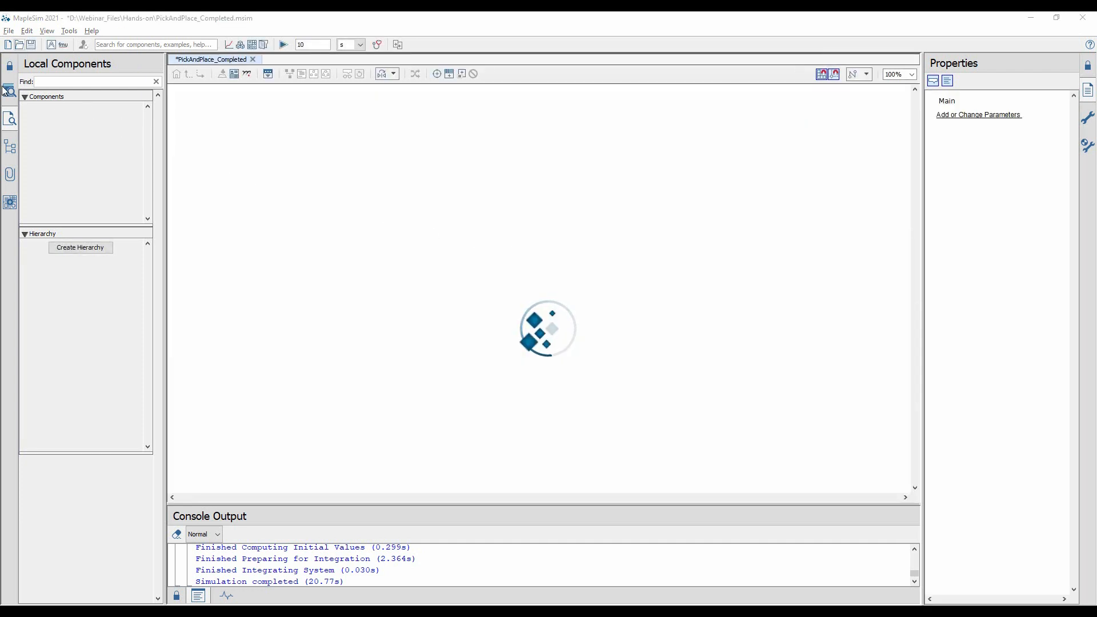
{"action": "left_click", "coordinate": [5, 90]}
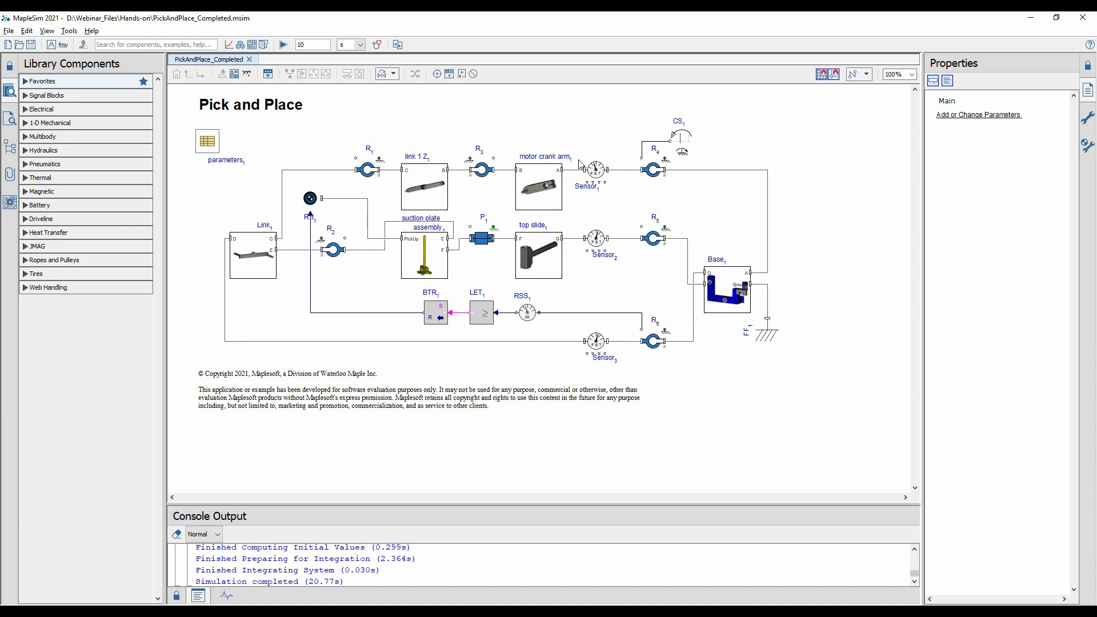
- Examine the settings of the rigid body, the Boolean To Real block and the parameters block with its MassLoad and CPM entries
{"action": "left_click", "coordinate": [310, 198]}
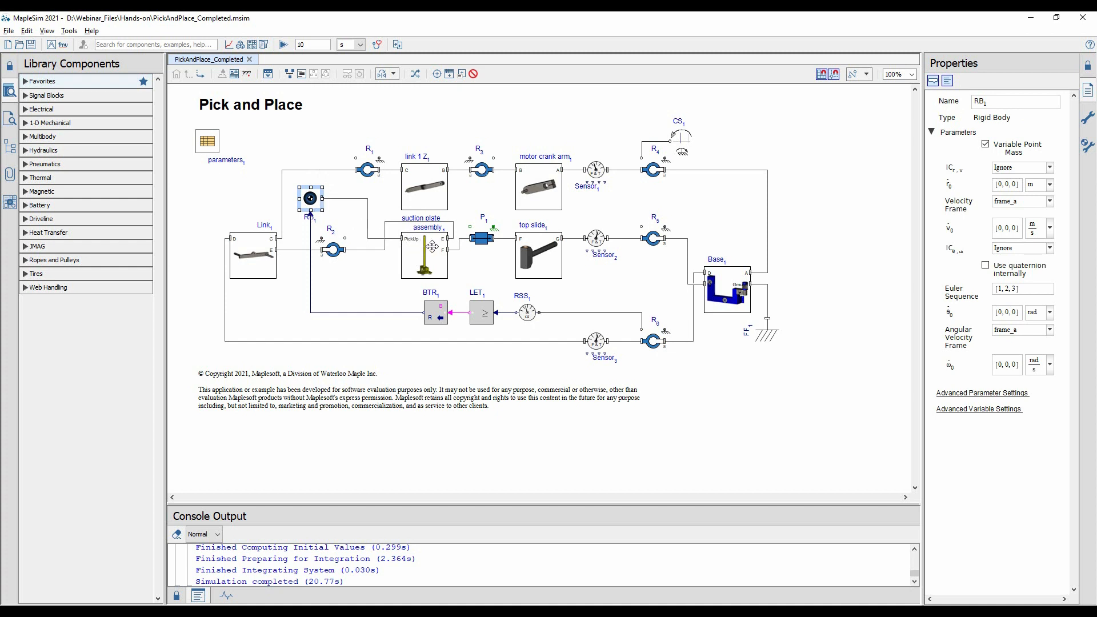
{"action": "left_click", "coordinate": [429, 318]}
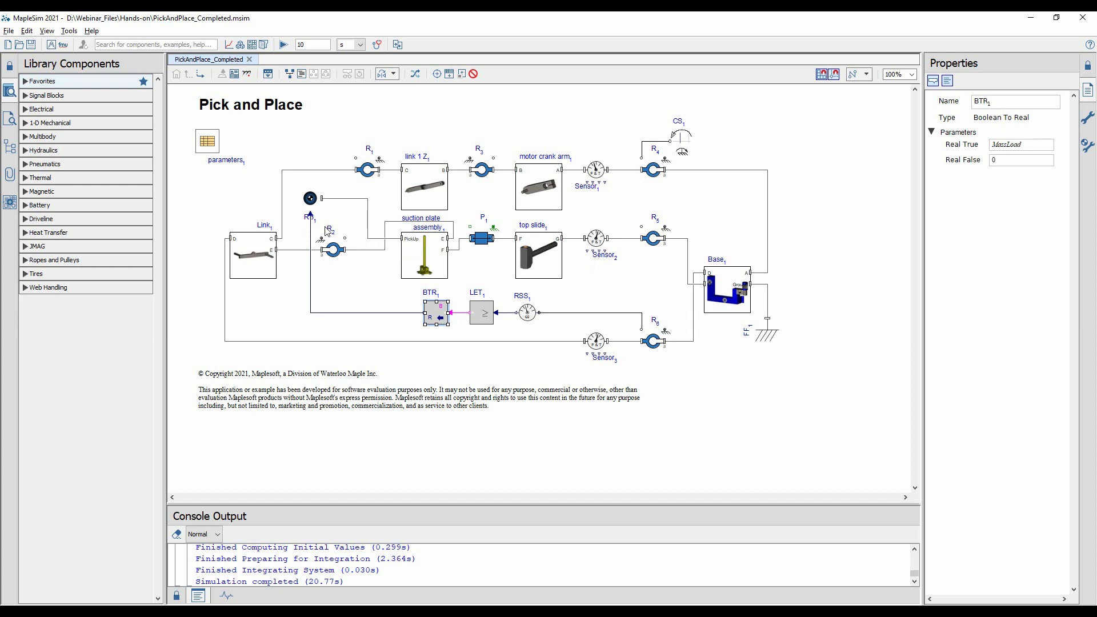
{"action": "left_click", "coordinate": [242, 186]}
{"action": "left_click", "coordinate": [209, 146]}
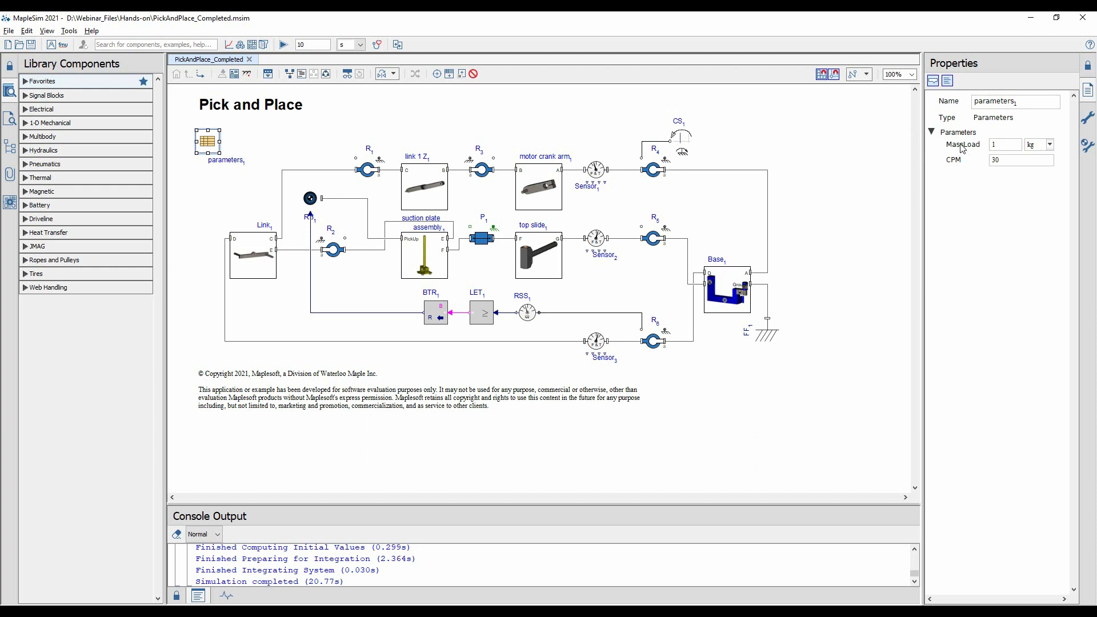
{"action": "mouse_move", "coordinate": [963, 148]}
- Open the attached Analysis_Worksheet.mw in Maple and simulate the pick-and-place model from the worksheet
{"action": "left_click", "coordinate": [9, 174]}
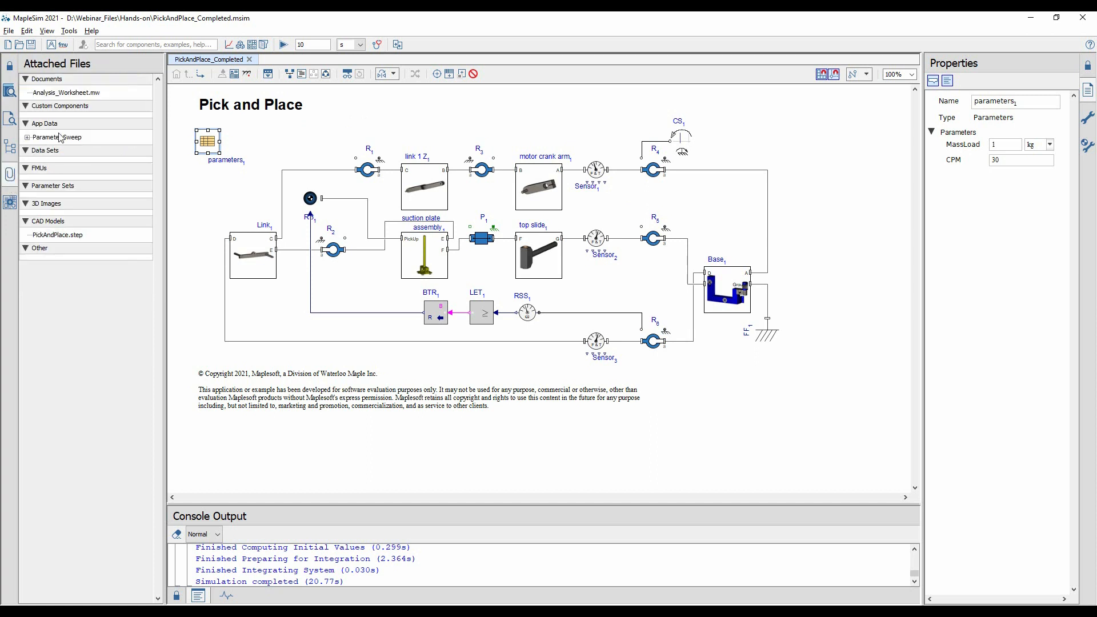
{"action": "double_click", "coordinate": [78, 93]}
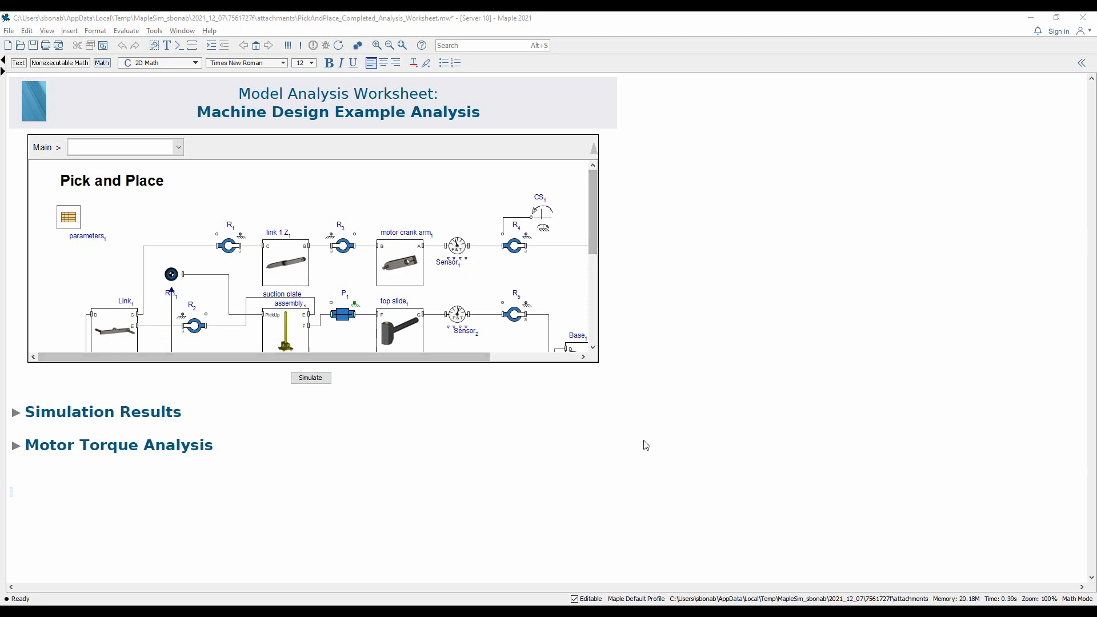
{"action": "left_click", "coordinate": [327, 379]}
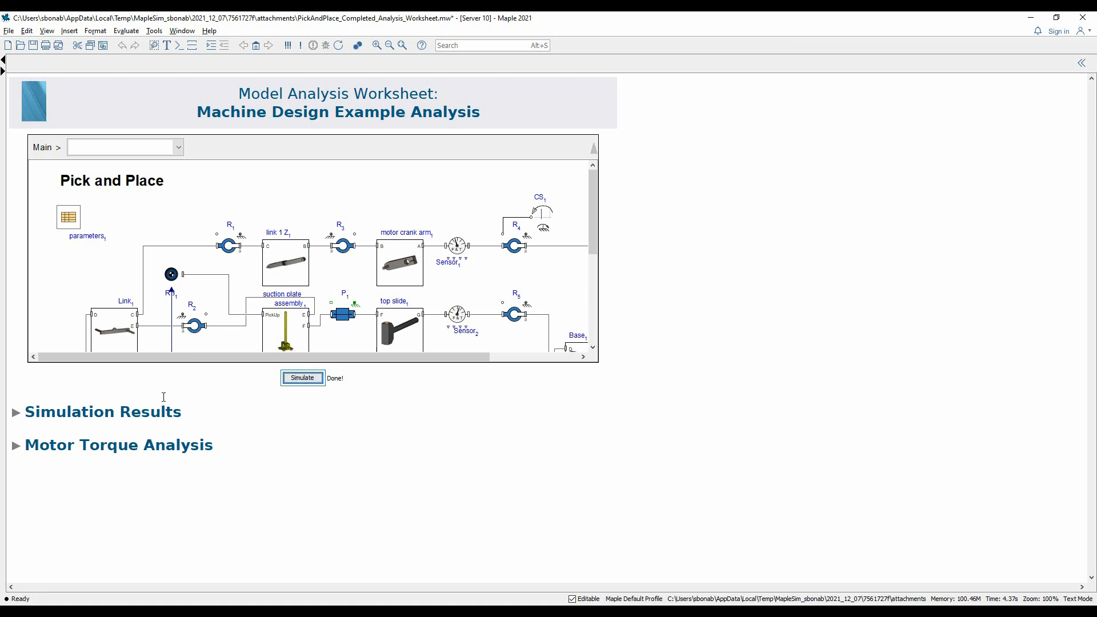
- Expand the Simulation Results section and plot SuctionBase_Fr.N[1], viewing its minimum, RMS and maximum
{"action": "left_click", "coordinate": [16, 412]}
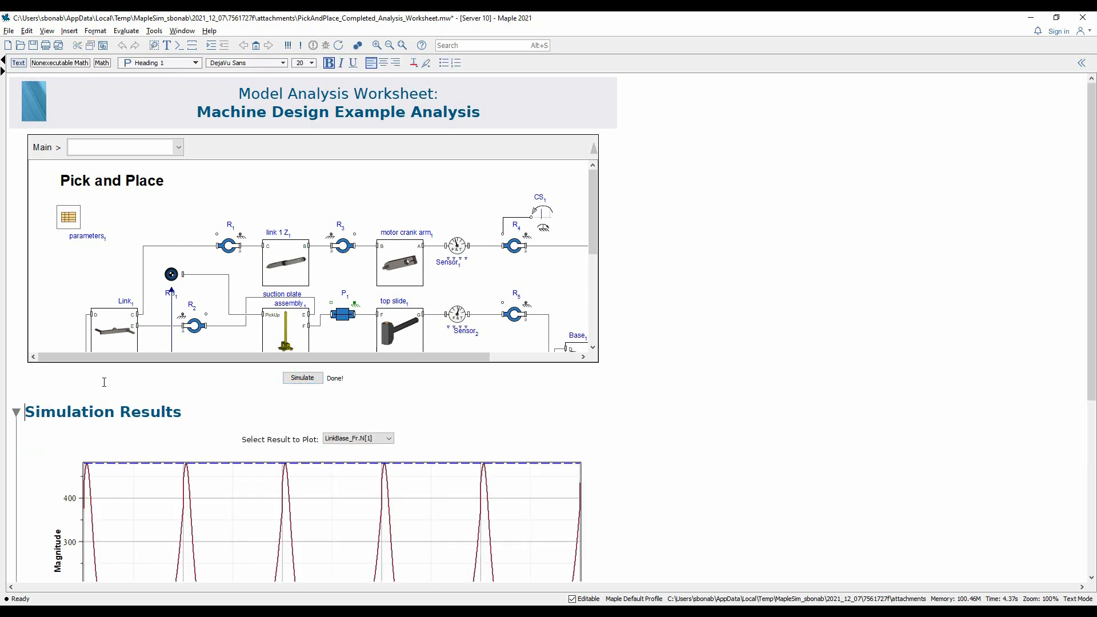
{"action": "scroll", "coordinate": [132, 378], "scroll_direction": "down", "scroll_amount": 3}
{"action": "scroll", "coordinate": [156, 371], "scroll_direction": "down", "scroll_amount": 1}
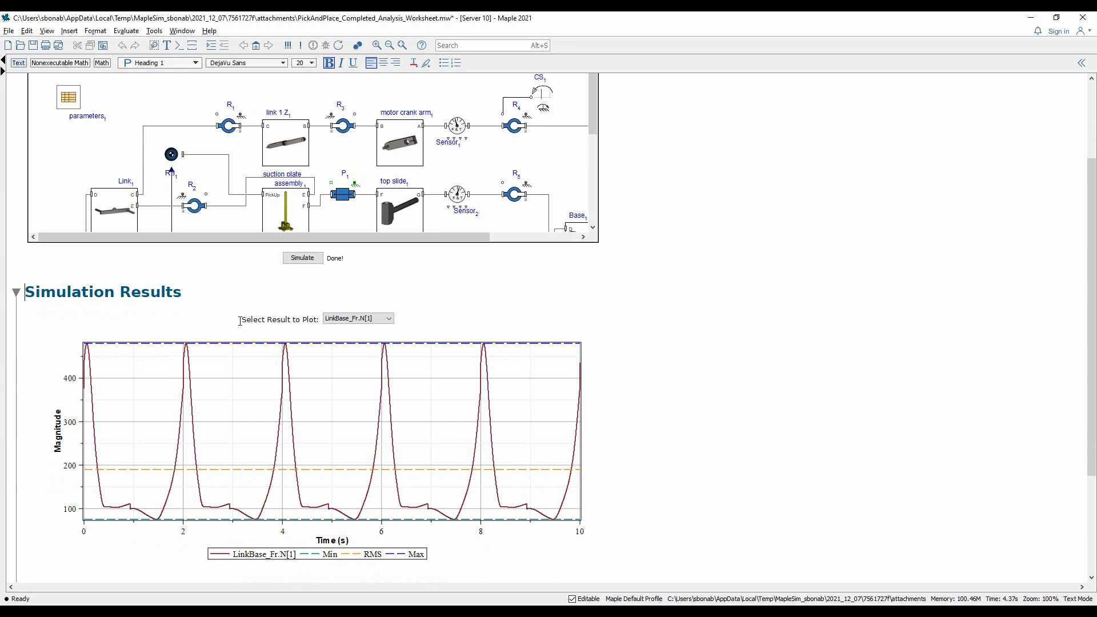
{"action": "scroll", "coordinate": [238, 323], "scroll_direction": "down", "scroll_amount": 1}
{"action": "left_click", "coordinate": [357, 302]}
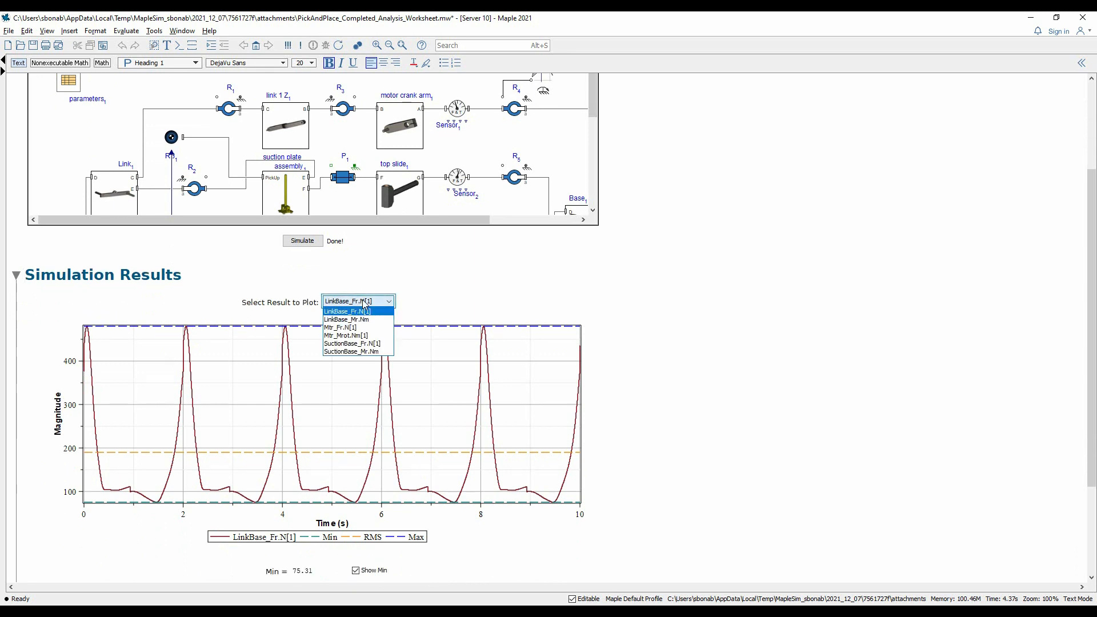
{"action": "left_click", "coordinate": [369, 344]}
{"action": "scroll", "coordinate": [369, 340], "scroll_direction": "down", "scroll_amount": 5}
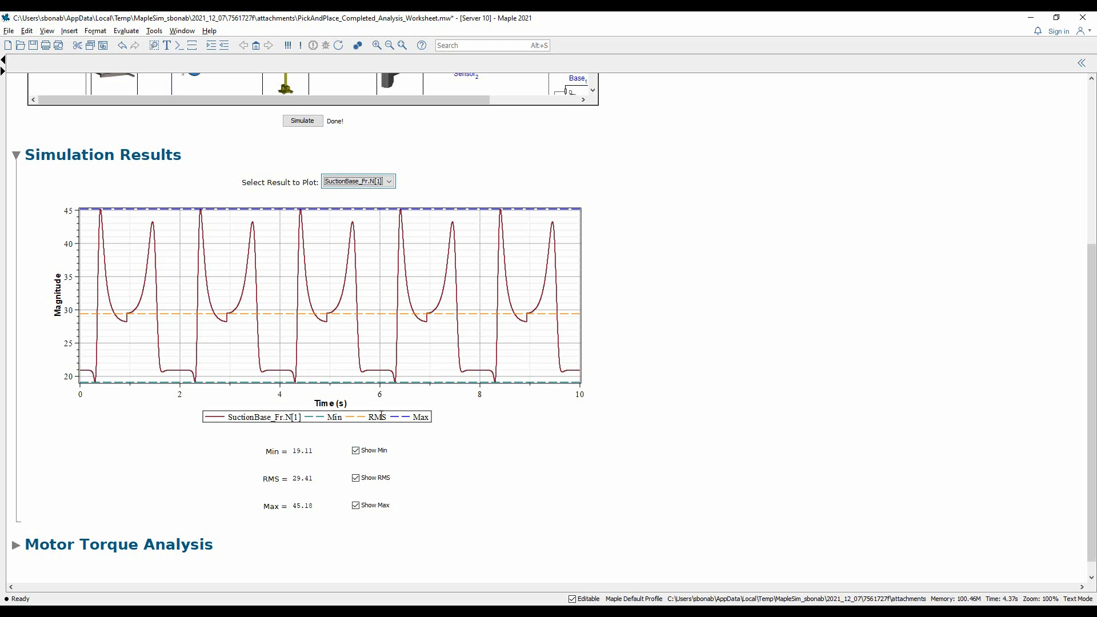
- Expand the Motor Torque Analysis section and view its absolute motor torque plot and parameter controls
{"action": "left_click", "coordinate": [257, 391]}
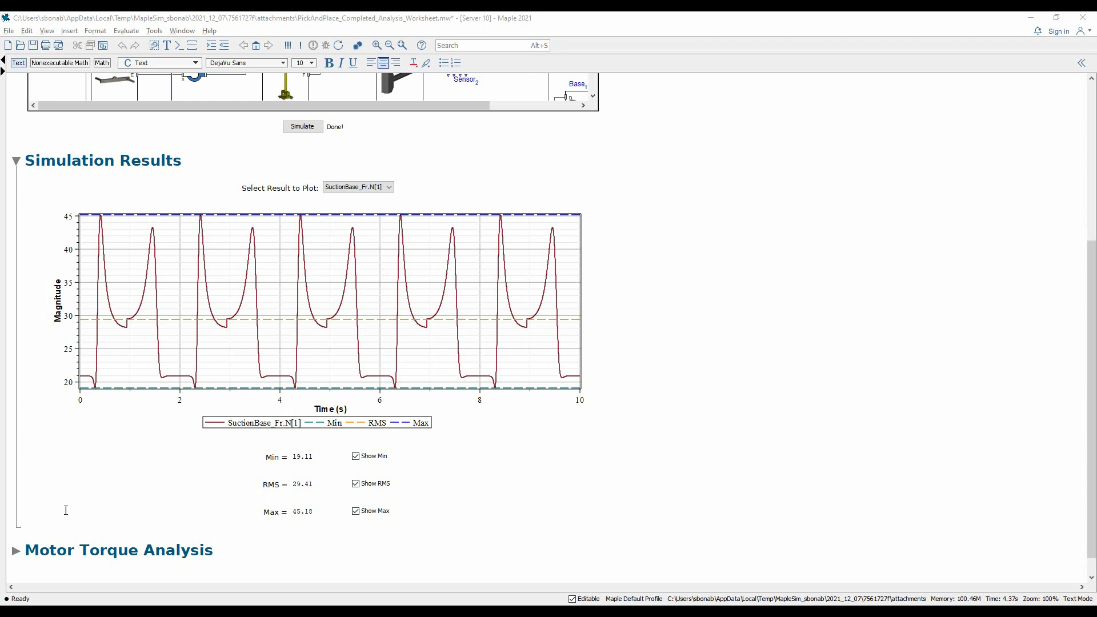
{"action": "left_click", "coordinate": [15, 550]}
{"action": "scroll", "coordinate": [108, 510], "scroll_direction": "down", "scroll_amount": 3}
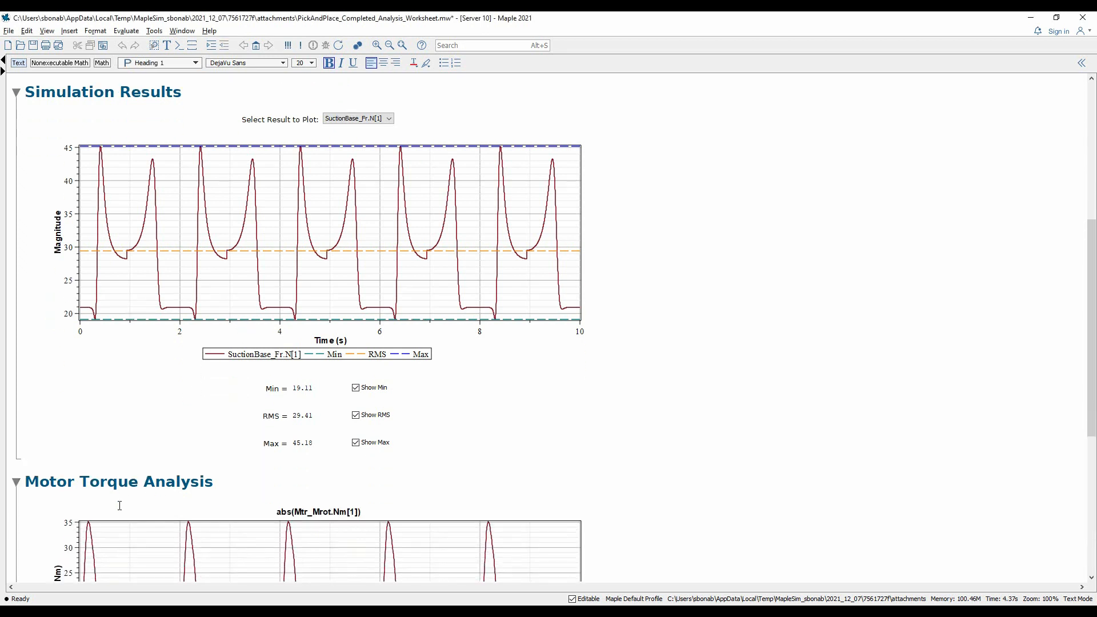
{"action": "scroll", "coordinate": [108, 477], "scroll_direction": "down", "scroll_amount": 5}
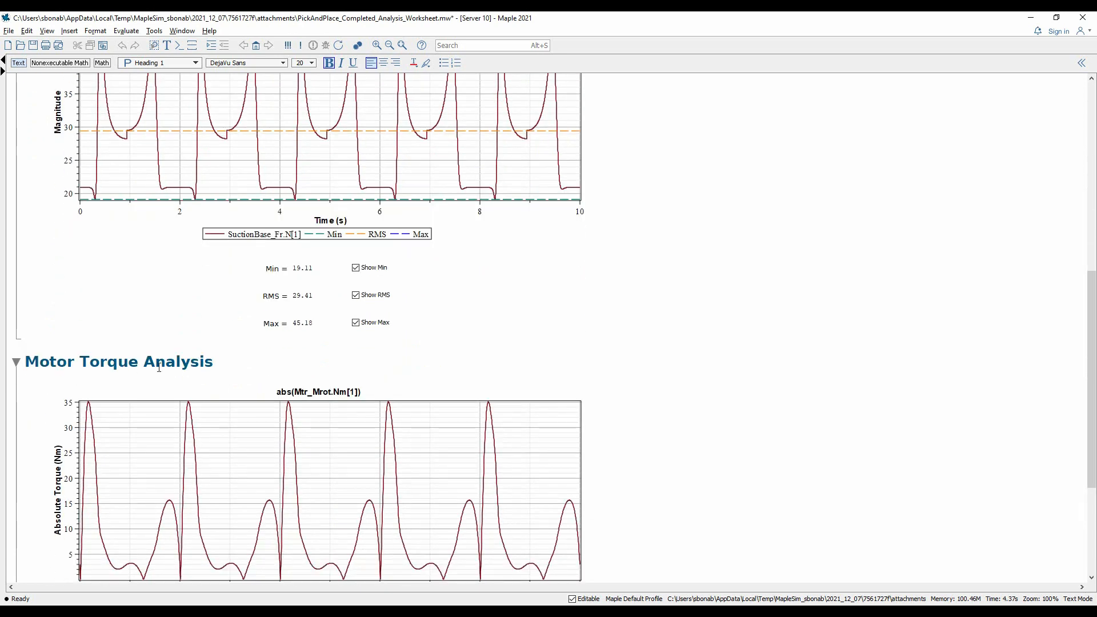
{"action": "scroll", "coordinate": [220, 368], "scroll_direction": "down", "scroll_amount": 3}
{"action": "scroll", "coordinate": [220, 369], "scroll_direction": "down", "scroll_amount": 4}
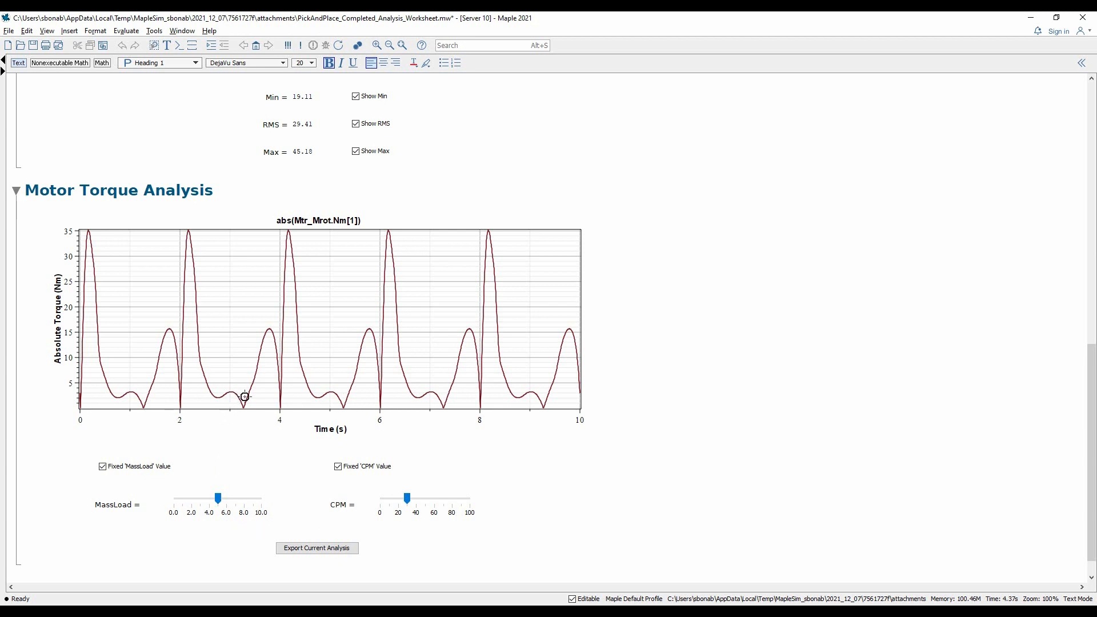
- Vary the torque analysis with MassLoad at about 9 and CPM at about 62, 40 and 33, then reduce MassLoad to about 4.5
{"action": "left_click_drag", "start_coordinate": [220, 501], "coordinate": [255, 497]}
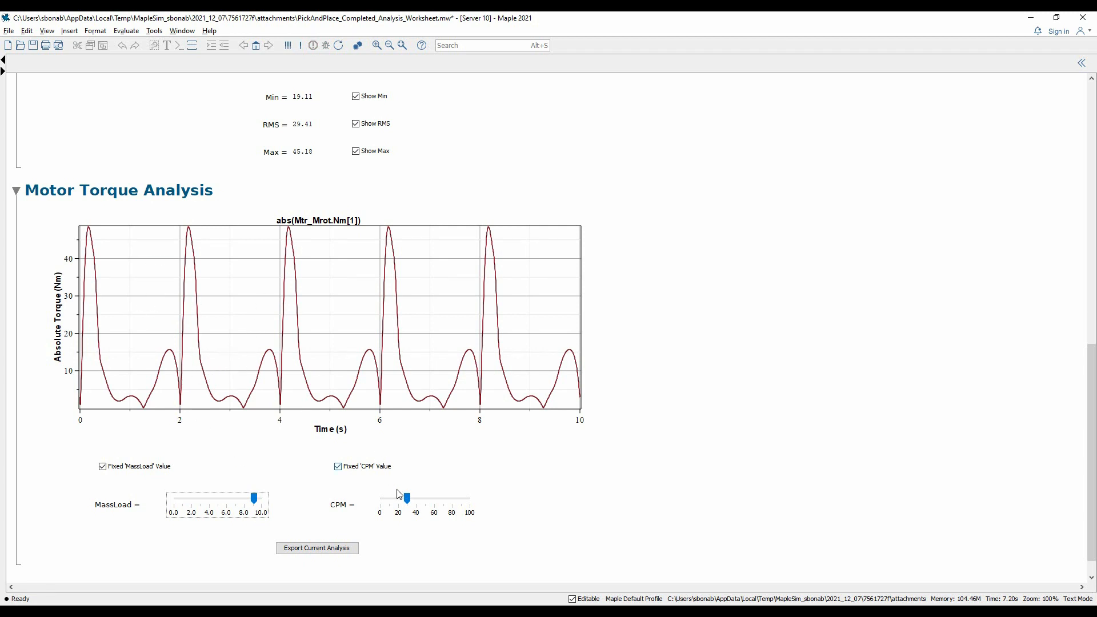
{"action": "left_click_drag", "start_coordinate": [408, 498], "coordinate": [438, 500]}
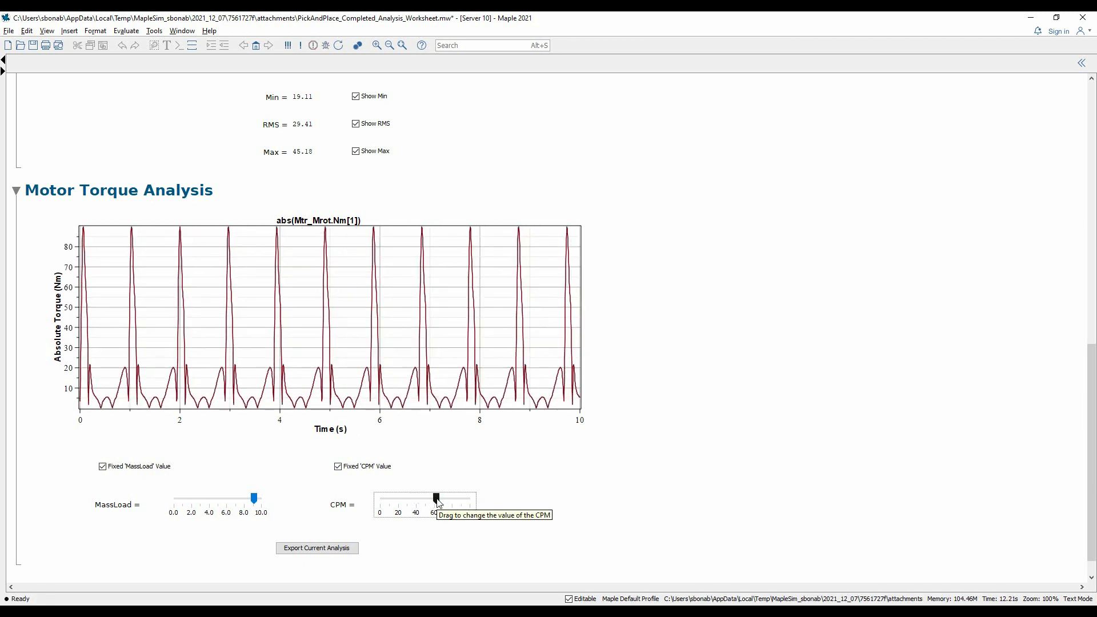
{"action": "left_click_drag", "start_coordinate": [438, 501], "coordinate": [416, 502]}
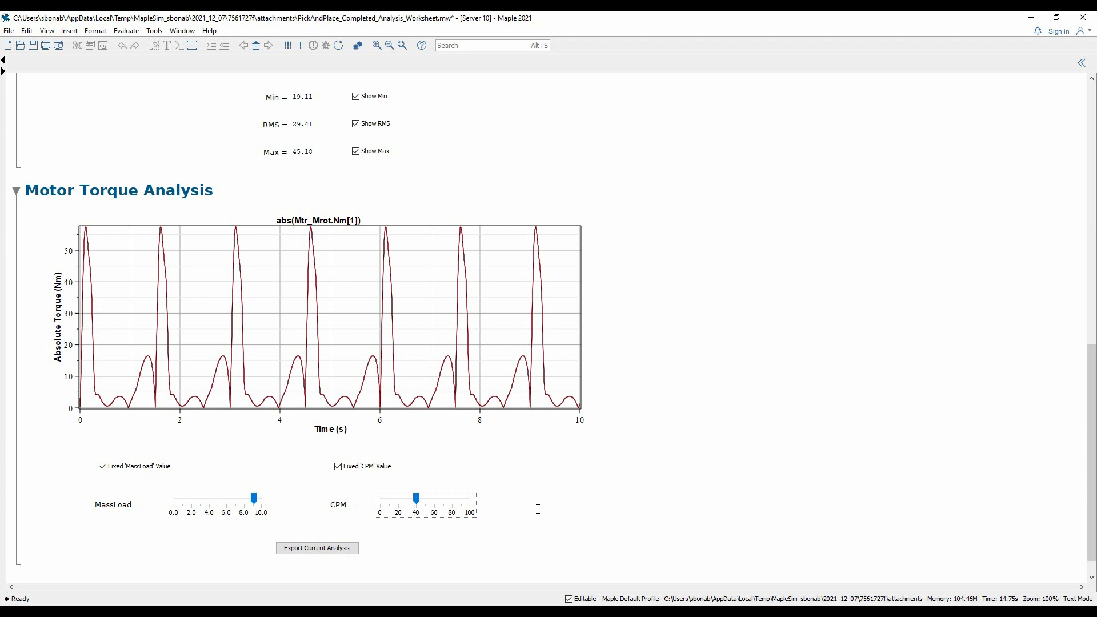
{"action": "left_click_drag", "start_coordinate": [416, 499], "coordinate": [411, 506]}
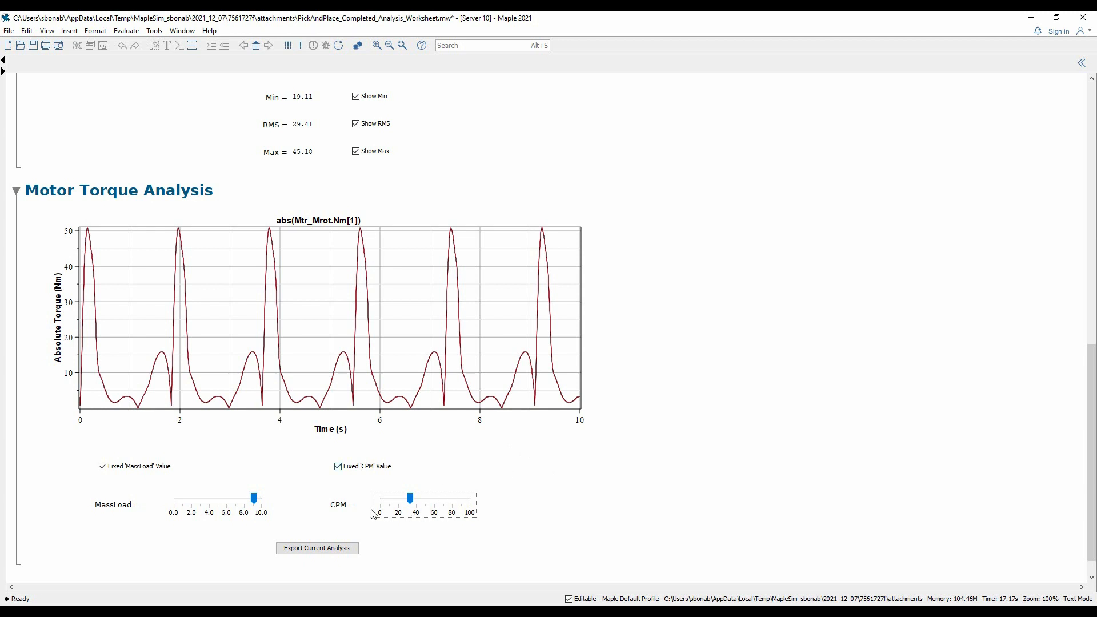
{"action": "left_click_drag", "start_coordinate": [255, 501], "coordinate": [215, 507]}
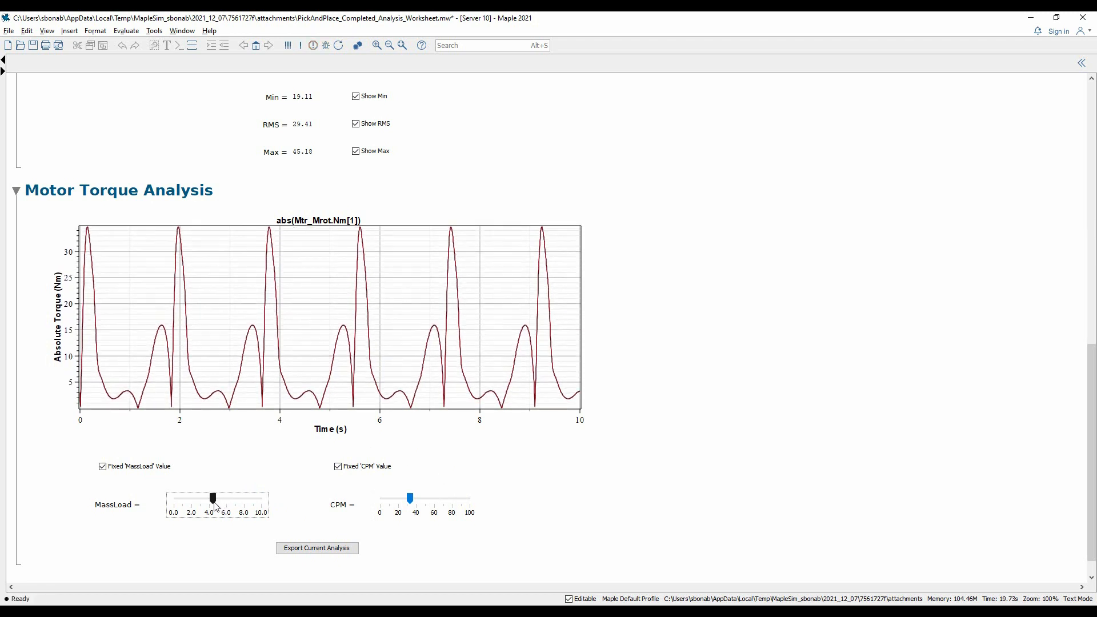
- Unfix the MassLoad and CPM values to plot maximum absolute torque as a surface, and rotate the surface to view it from another side
{"action": "left_click", "coordinate": [103, 466]}
{"action": "left_click", "coordinate": [337, 467]}
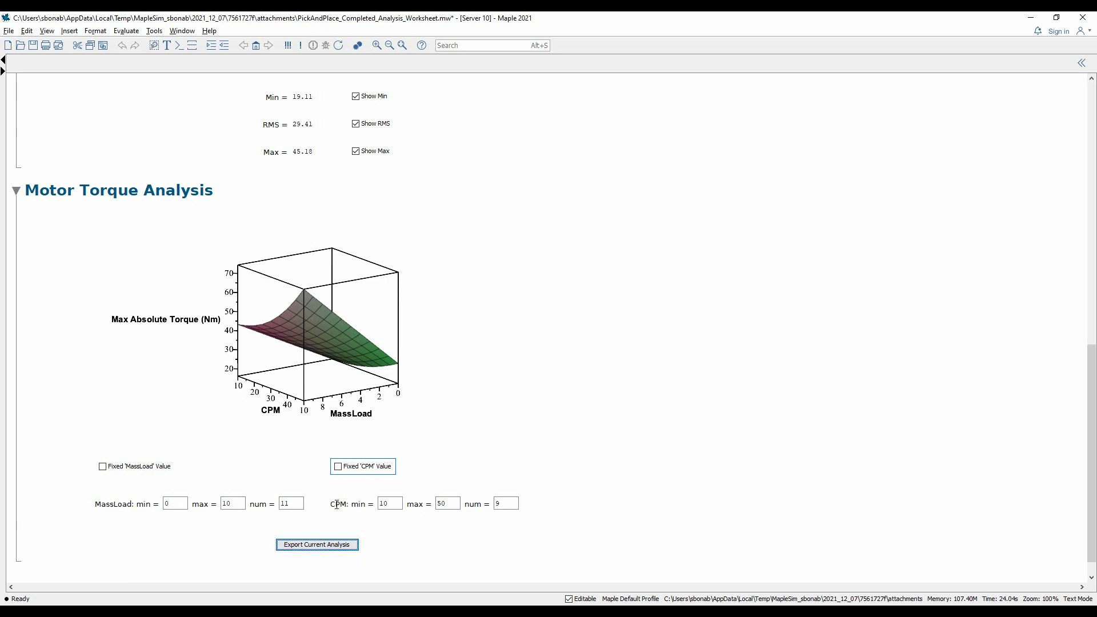
{"action": "mouse_move", "coordinate": [380, 406]}
{"action": "left_mouse_down"}
{"action": "mouse_move", "coordinate": [219, 408]}
{"action": "mouse_move", "coordinate": [441, 386]}
{"action": "mouse_move", "coordinate": [320, 394]}
{"action": "mouse_move", "coordinate": [235, 435]}
{"action": "mouse_move", "coordinate": [390, 371]}
{"action": "mouse_move", "coordinate": [320, 411]}
{"action": "mouse_move", "coordinate": [366, 423]}
{"action": "left_mouse_up"}
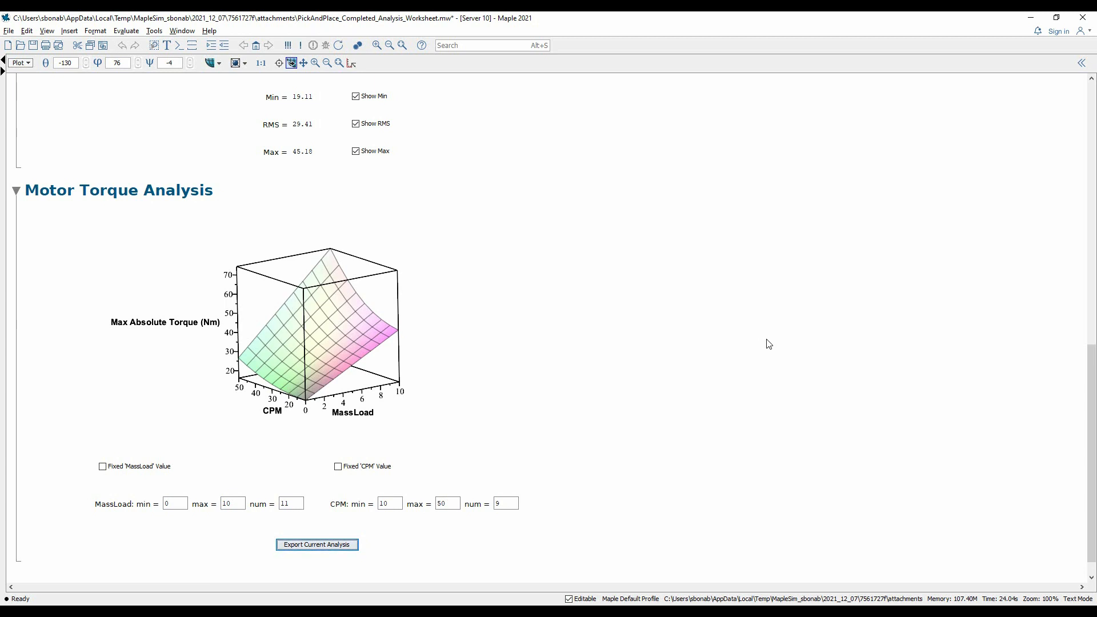
- Close the Maple analysis worksheet and the PickAndPlace_Completed model in MapleSim without saving either one
{"action": "left_click", "coordinate": [1082, 17]}
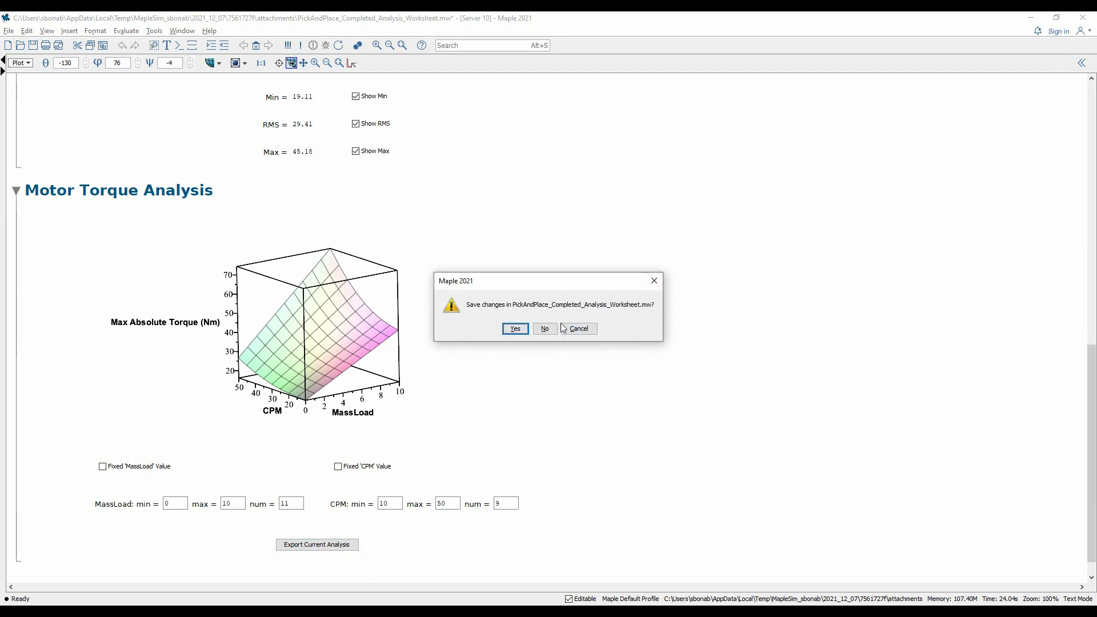
{"action": "left_click", "coordinate": [544, 328]}
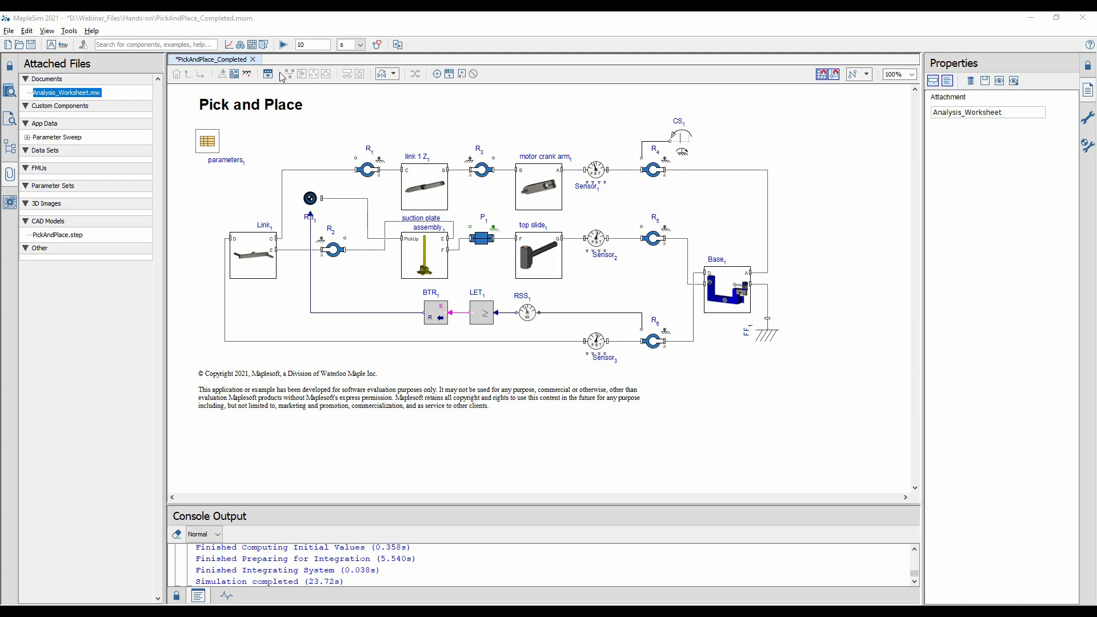
{"action": "left_click", "coordinate": [253, 60]}
{"action": "left_click", "coordinate": [549, 327]}
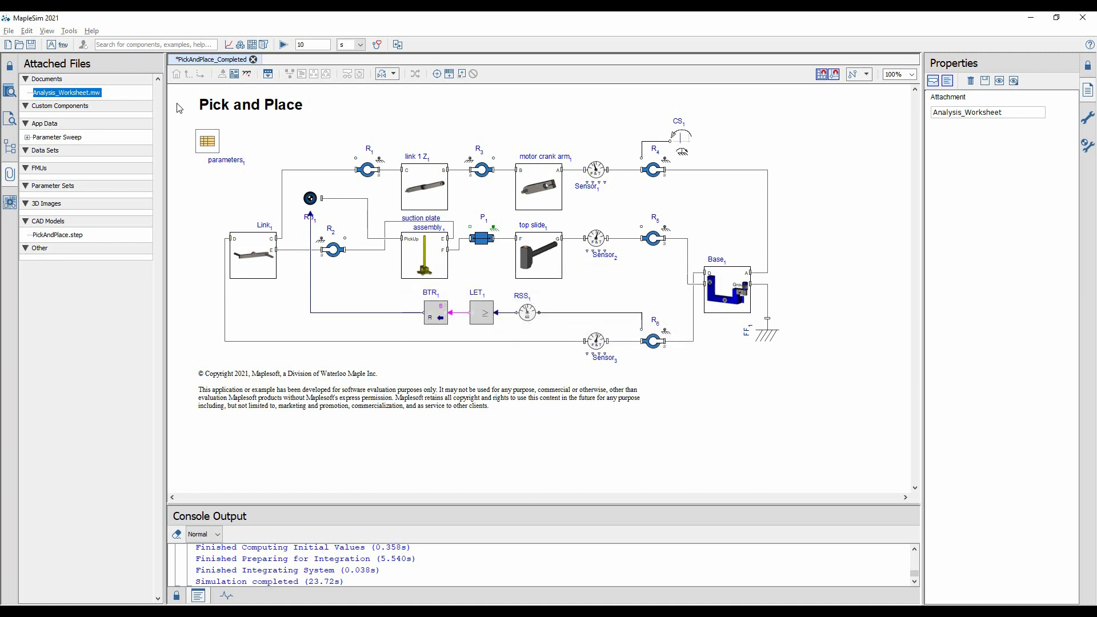
- Open Telehandeler.msim from the Hands-on folder, with the console output cleared and the library components shown
{"action": "left_click", "coordinate": [19, 45]}
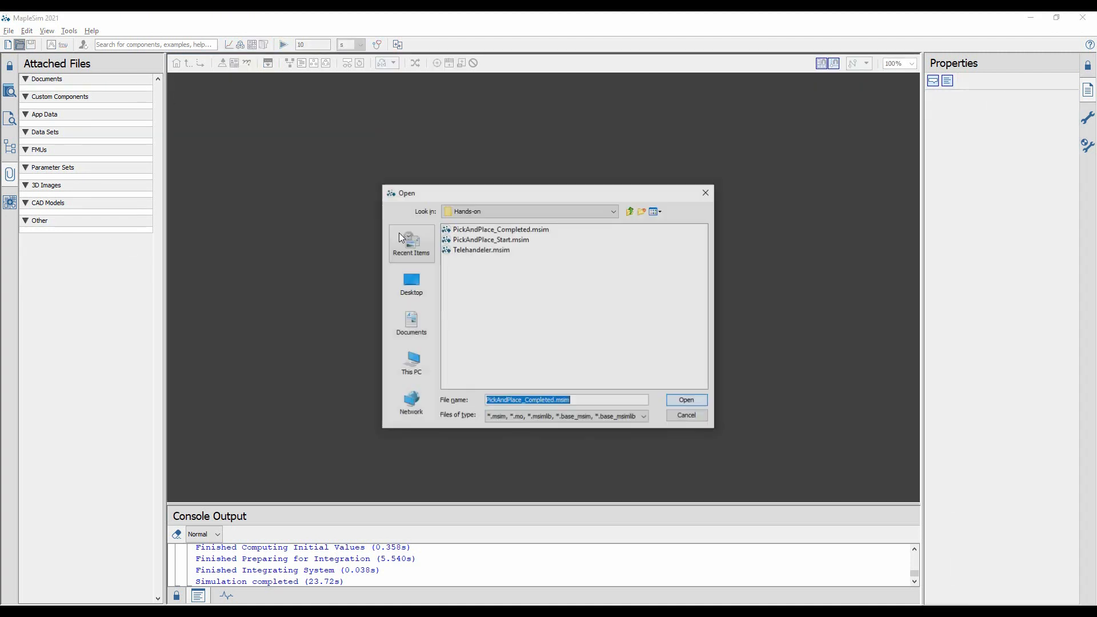
{"action": "left_click", "coordinate": [496, 250]}
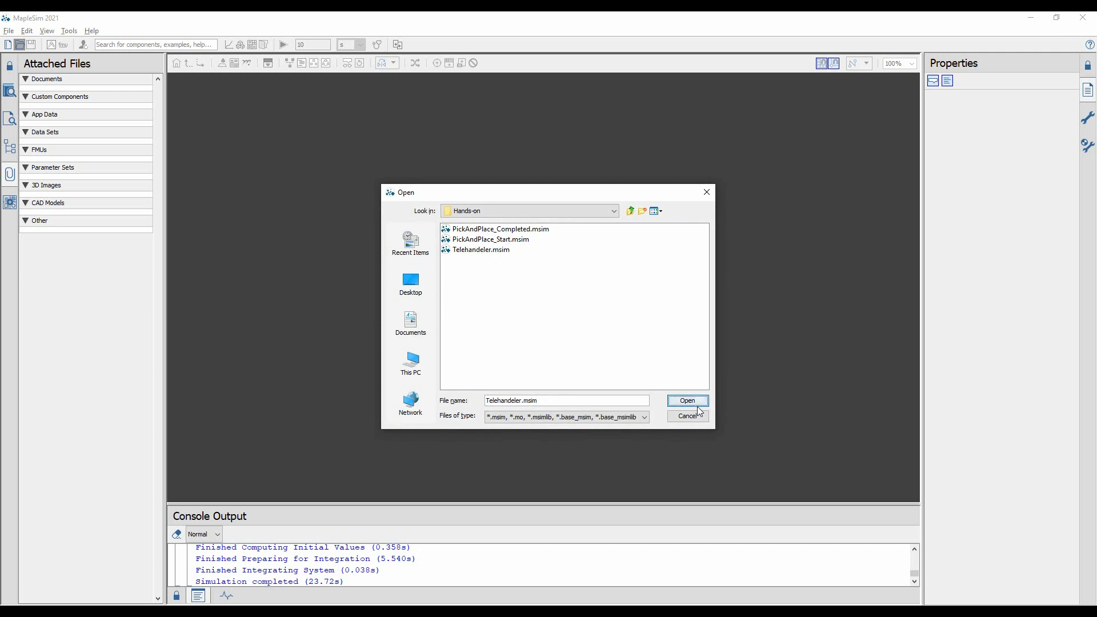
{"action": "left_click", "coordinate": [691, 401]}
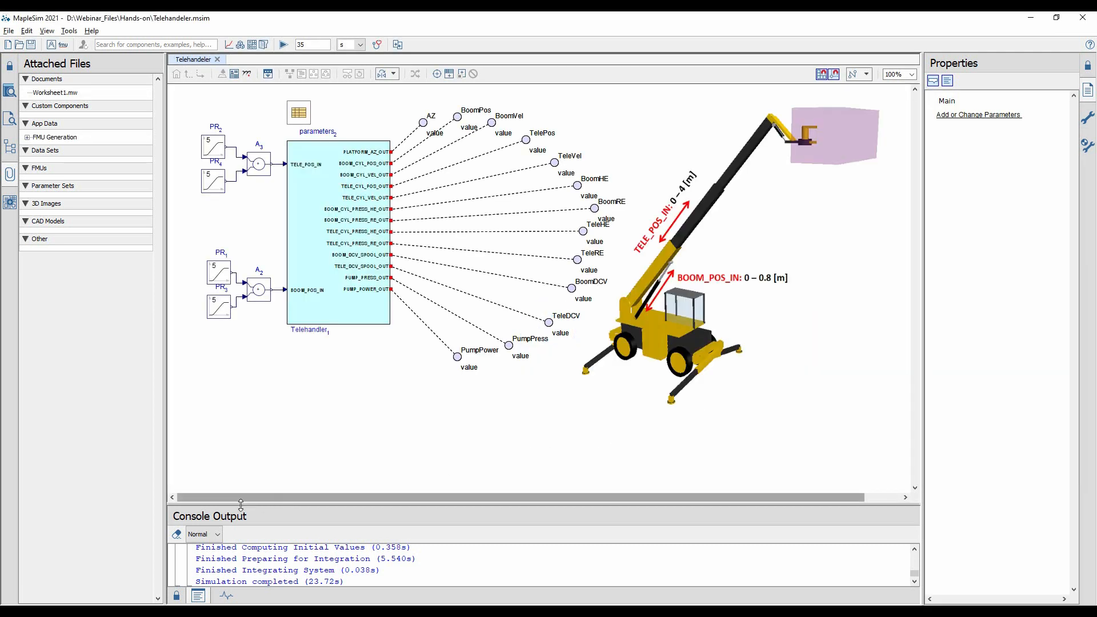
{"action": "left_click", "coordinate": [177, 533]}
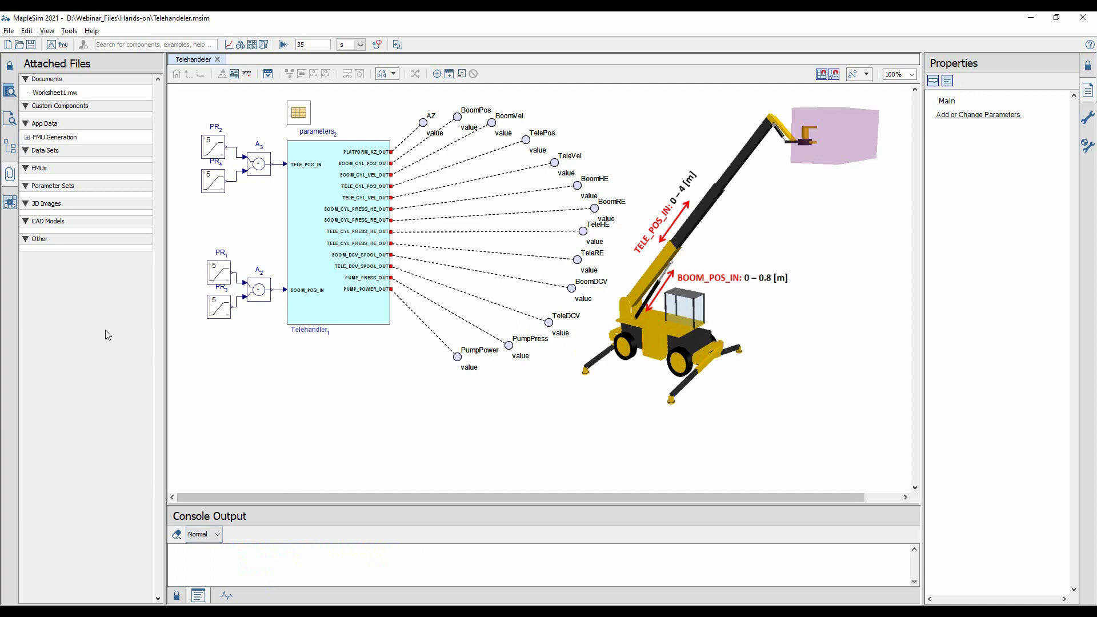
{"action": "left_click", "coordinate": [10, 91]}
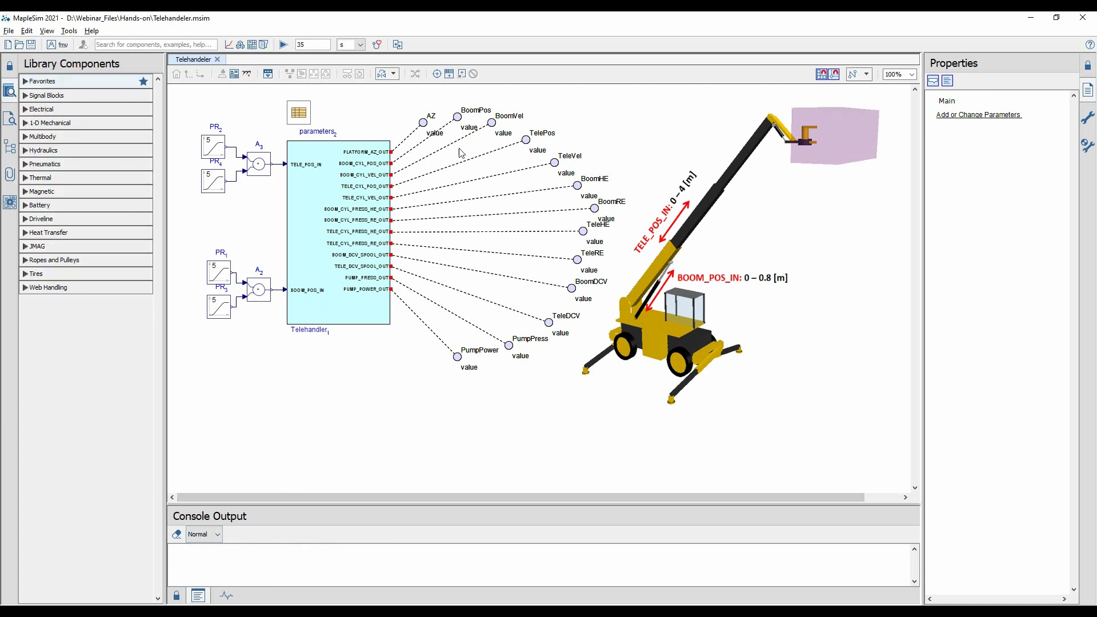
- Open the Telehandler subsystem from the main diagram and examine its internal hydraulic, control and multibody components
{"action": "left_click", "coordinate": [337, 203]}
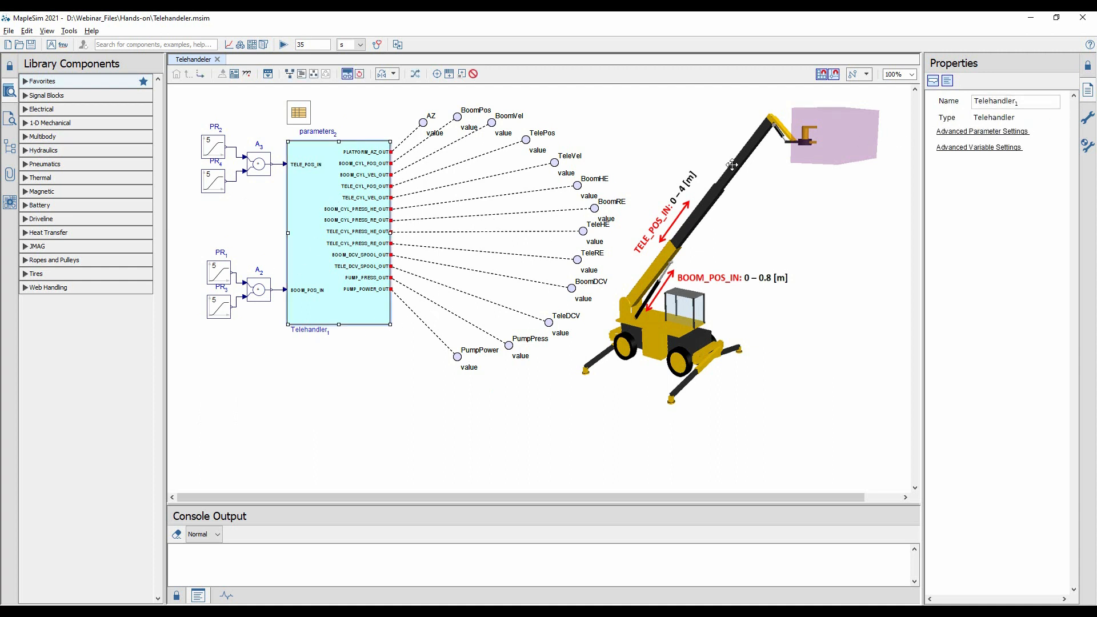
{"action": "left_click", "coordinate": [240, 323]}
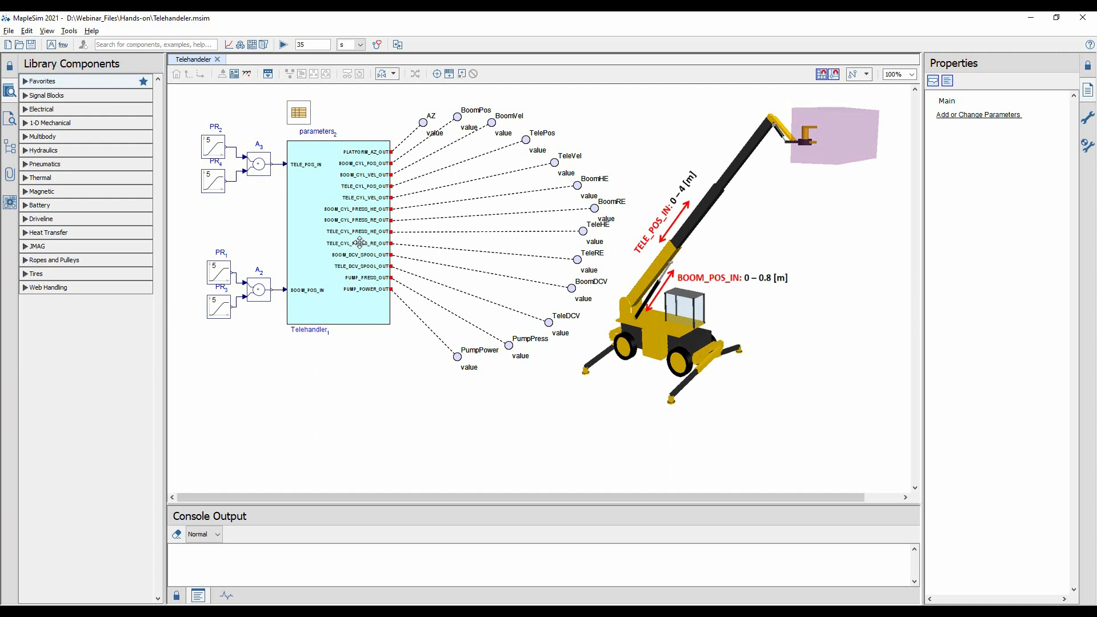
{"action": "double_click", "coordinate": [332, 176]}
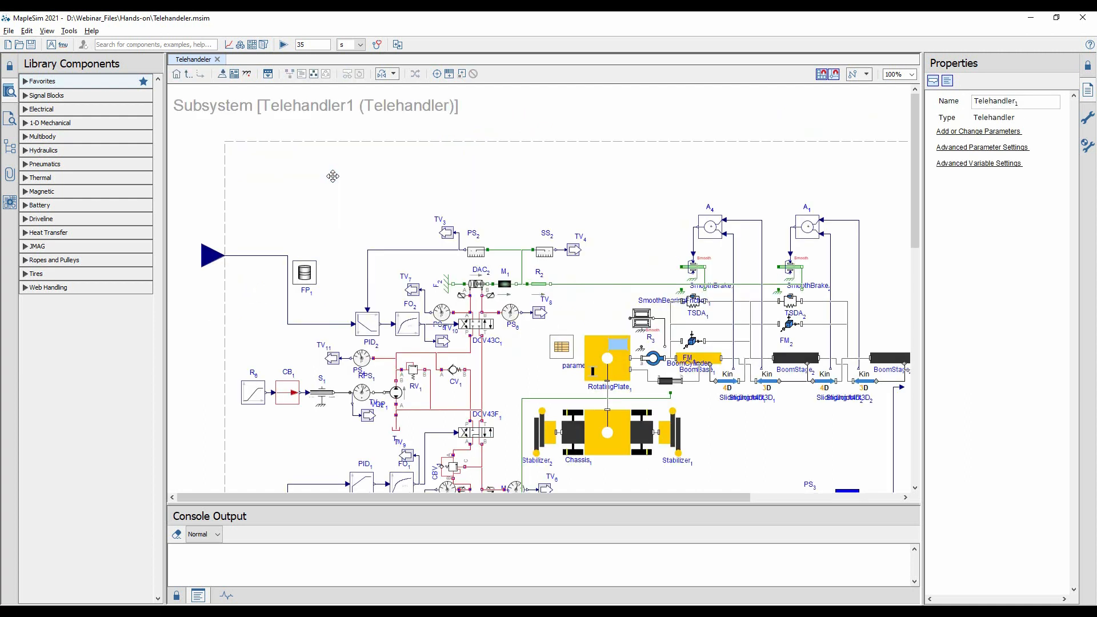
{"action": "scroll", "coordinate": [333, 182], "scroll_direction": "down", "scroll_amount": 6}
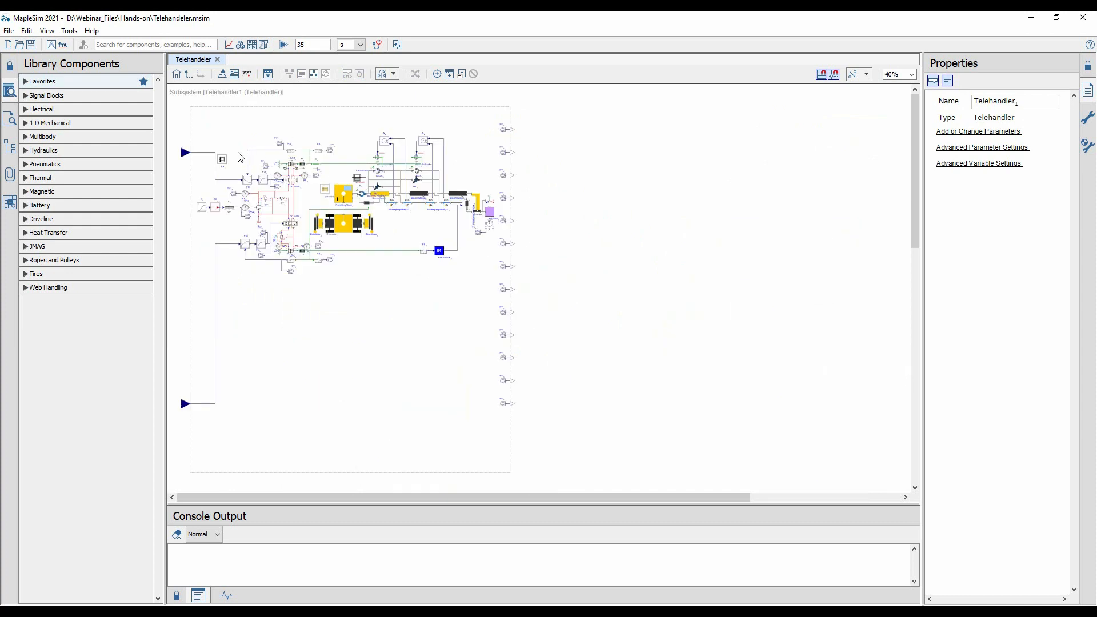
{"action": "scroll", "coordinate": [220, 142], "scroll_direction": "up", "scroll_amount": 4}
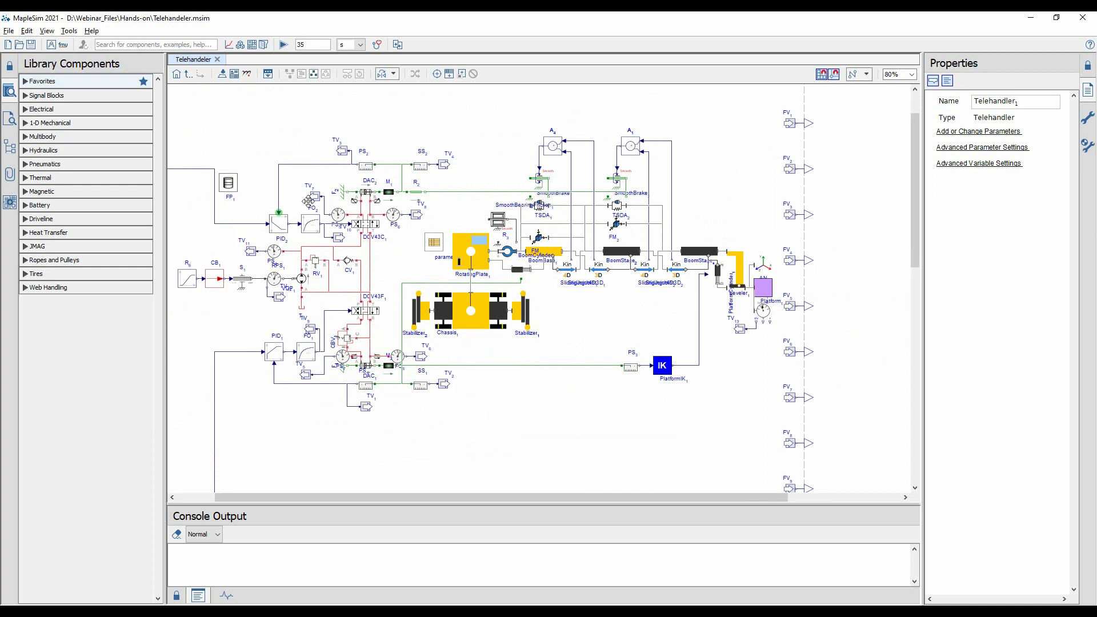
{"action": "left_click_drag", "start_coordinate": [396, 178], "coordinate": [392, 179]}
{"action": "left_click", "coordinate": [264, 154]}
- Hide the component labels in the Telehandler subsystem and examine its Platform block and overall layout
{"action": "left_click", "coordinate": [43, 30]}
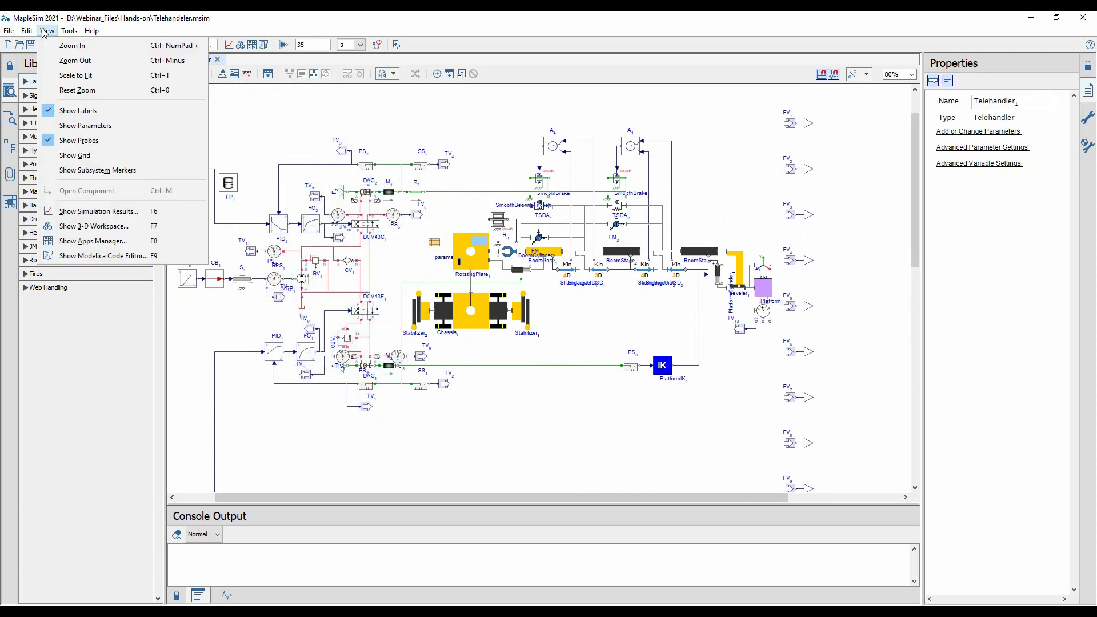
{"action": "left_click", "coordinate": [100, 112]}
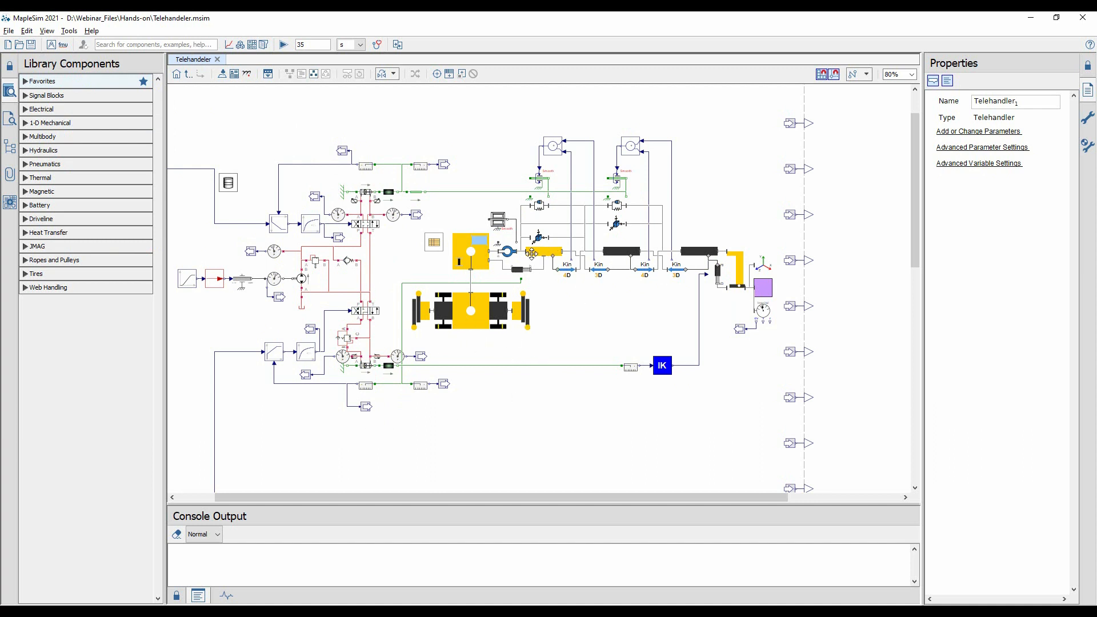
{"action": "left_click", "coordinate": [764, 288]}
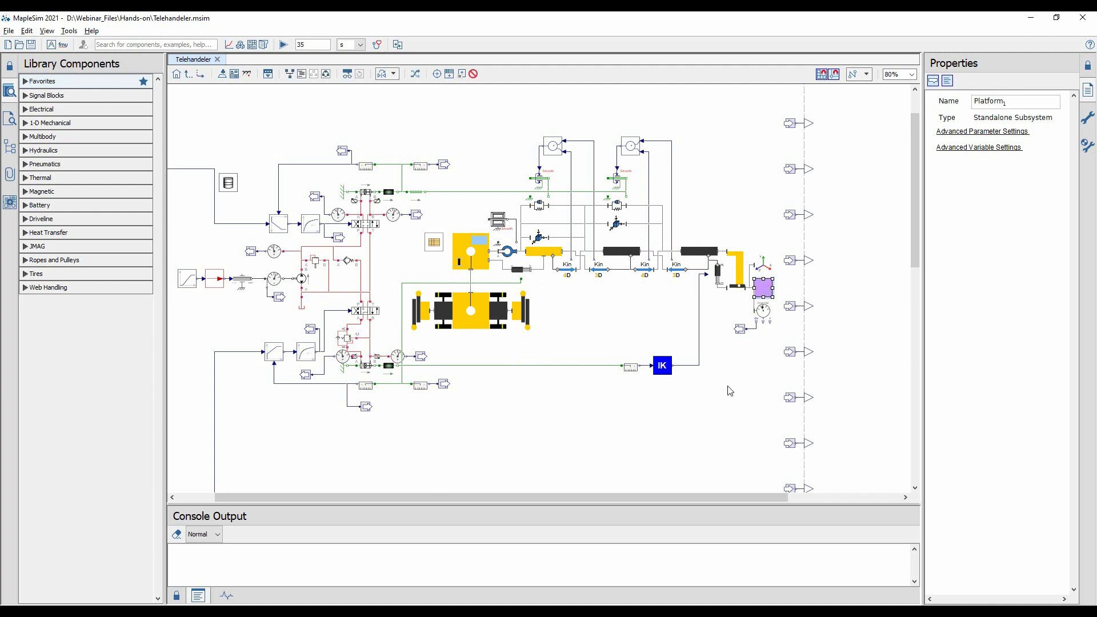
{"action": "left_click", "coordinate": [692, 394]}
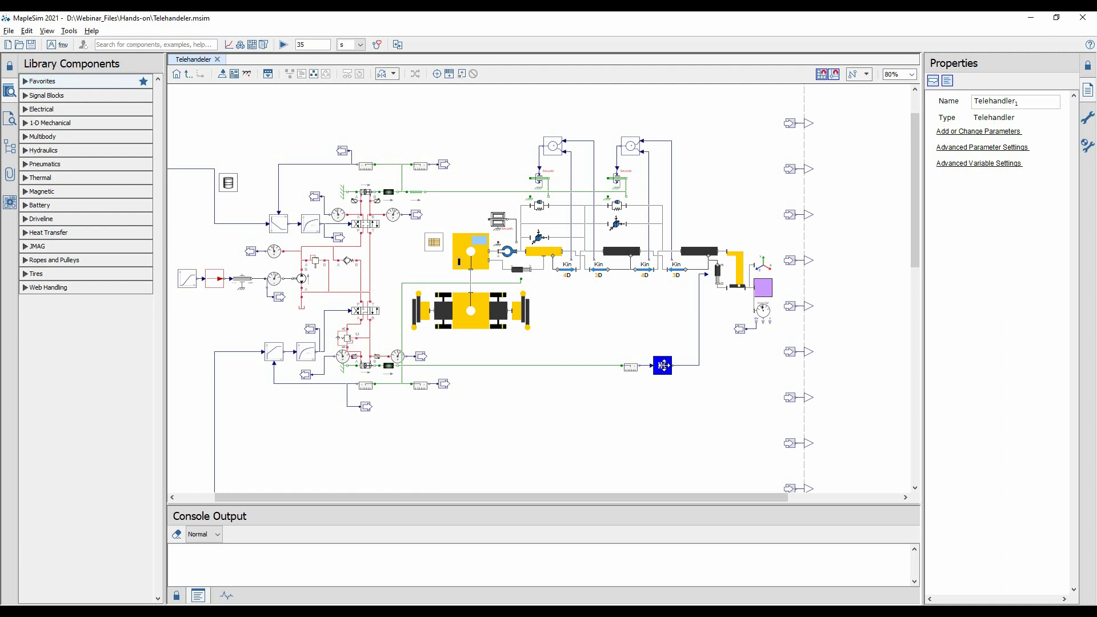
{"action": "scroll", "coordinate": [644, 348], "scroll_direction": "down", "scroll_amount": 2}
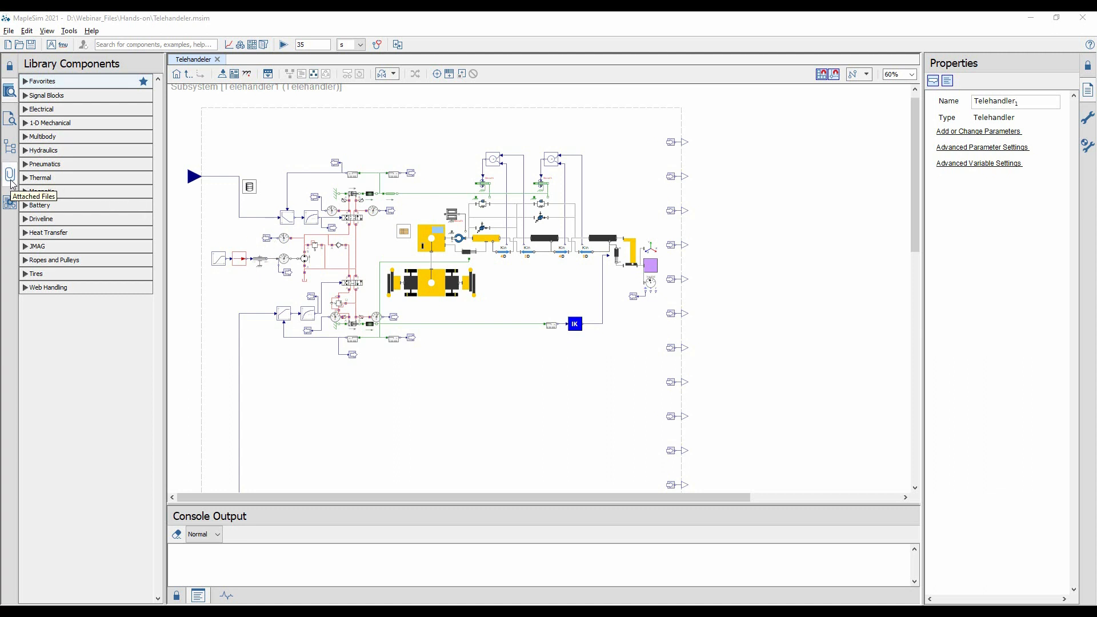
- Open the FMU Generation app from the FMI Connector group and choose Telehandler1 as the subsystem
{"action": "left_click", "coordinate": [10, 200]}
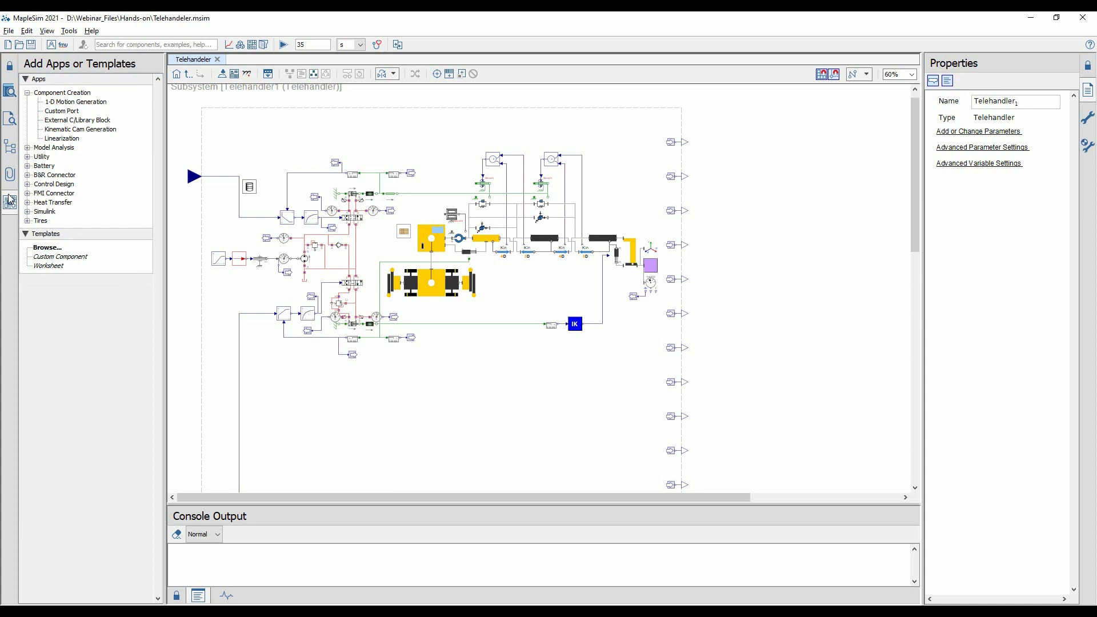
{"action": "left_click", "coordinate": [26, 93]}
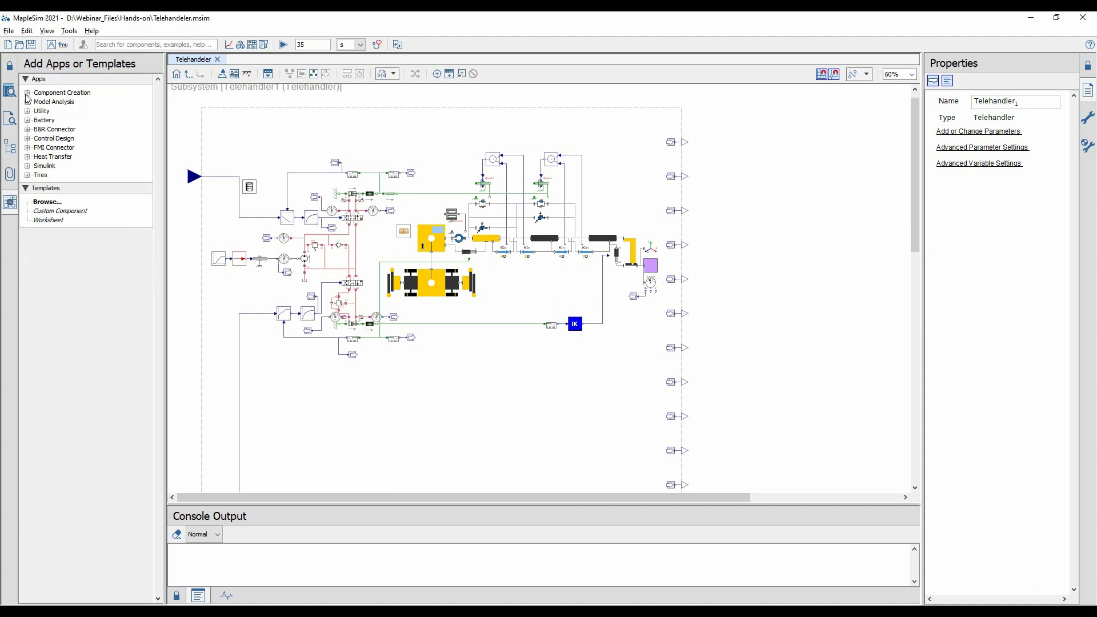
{"action": "left_click", "coordinate": [27, 147]}
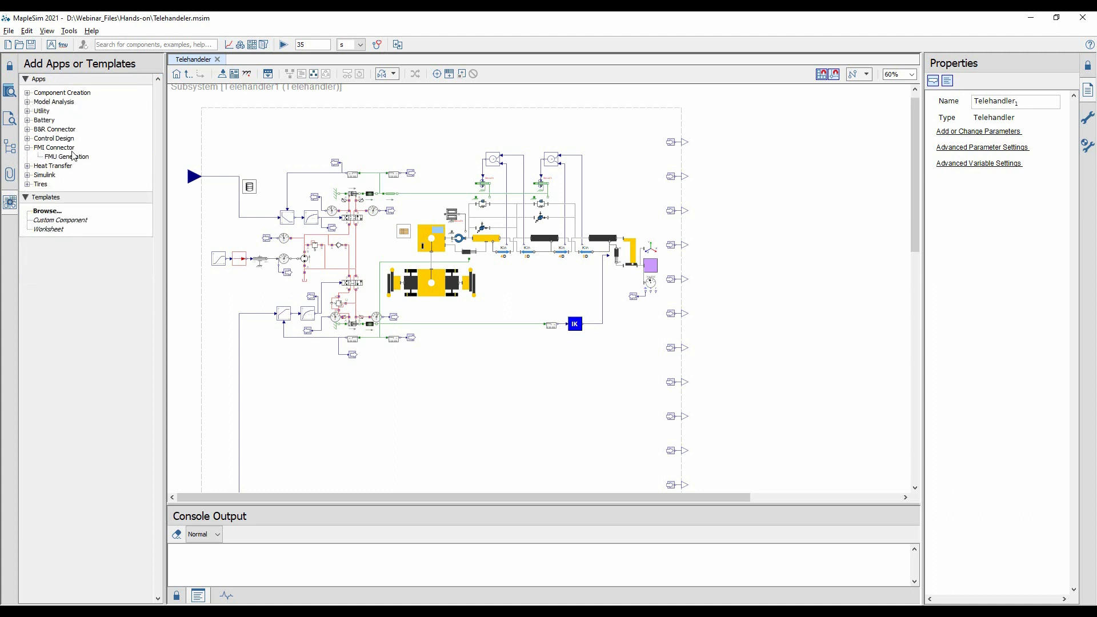
{"action": "double_click", "coordinate": [74, 157]}
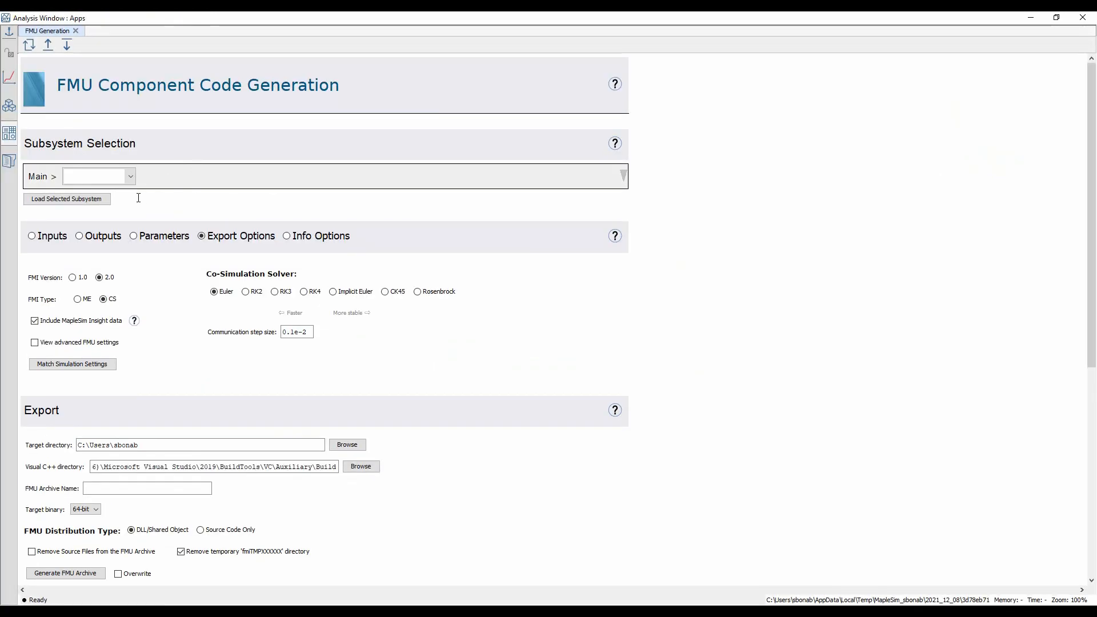
{"action": "left_click", "coordinate": [131, 177]}
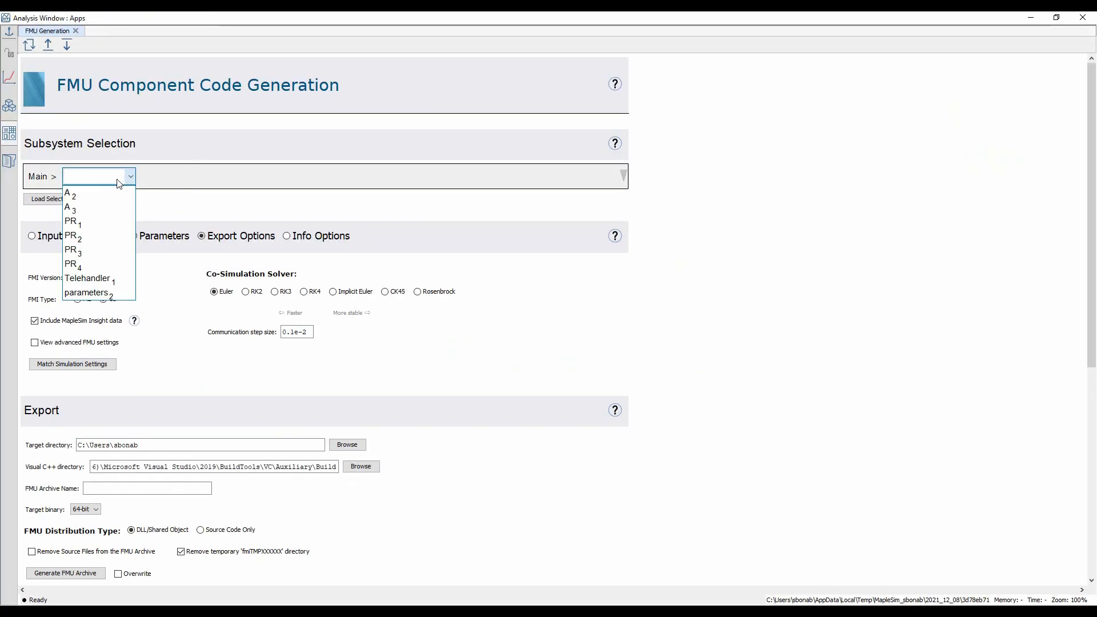
{"action": "left_click", "coordinate": [110, 278]}
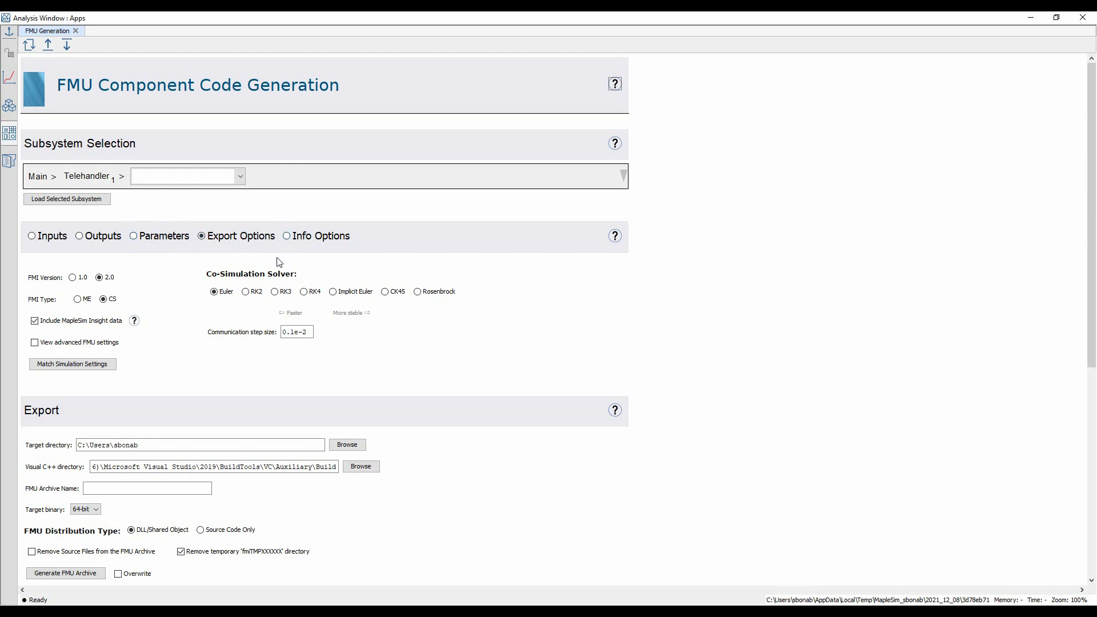
- Close the FMU Generation window and launch MapleSim Insight 2021 in a maximized window
{"action": "scroll", "coordinate": [240, 315], "scroll_direction": "down", "scroll_amount": 3}
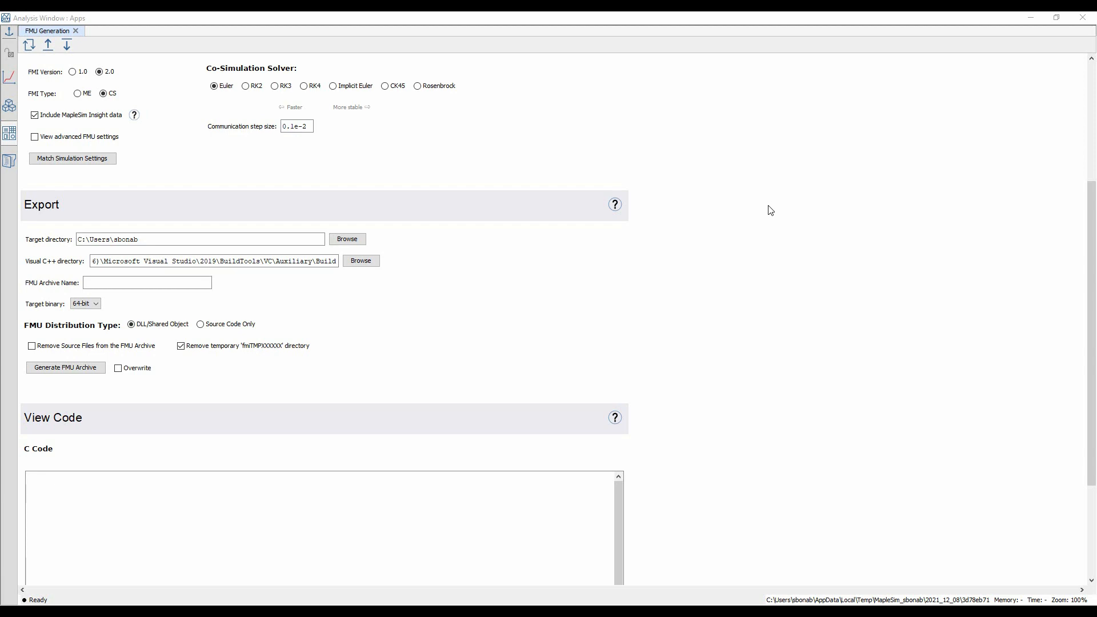
{"action": "left_click", "coordinate": [1082, 18]}
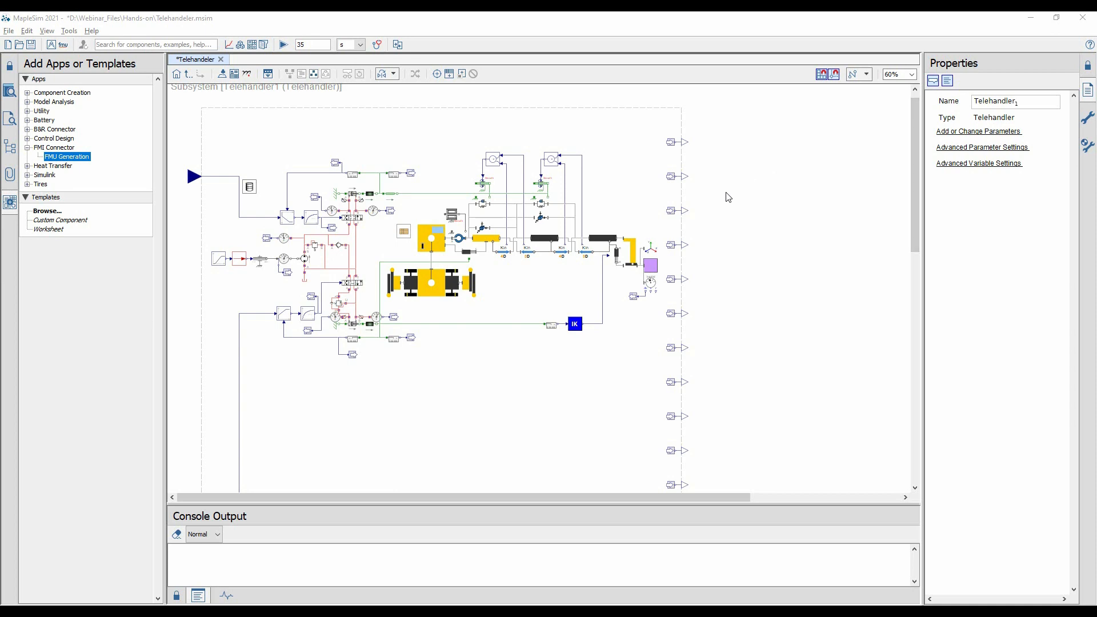
{"action": "key", "text": "super"}
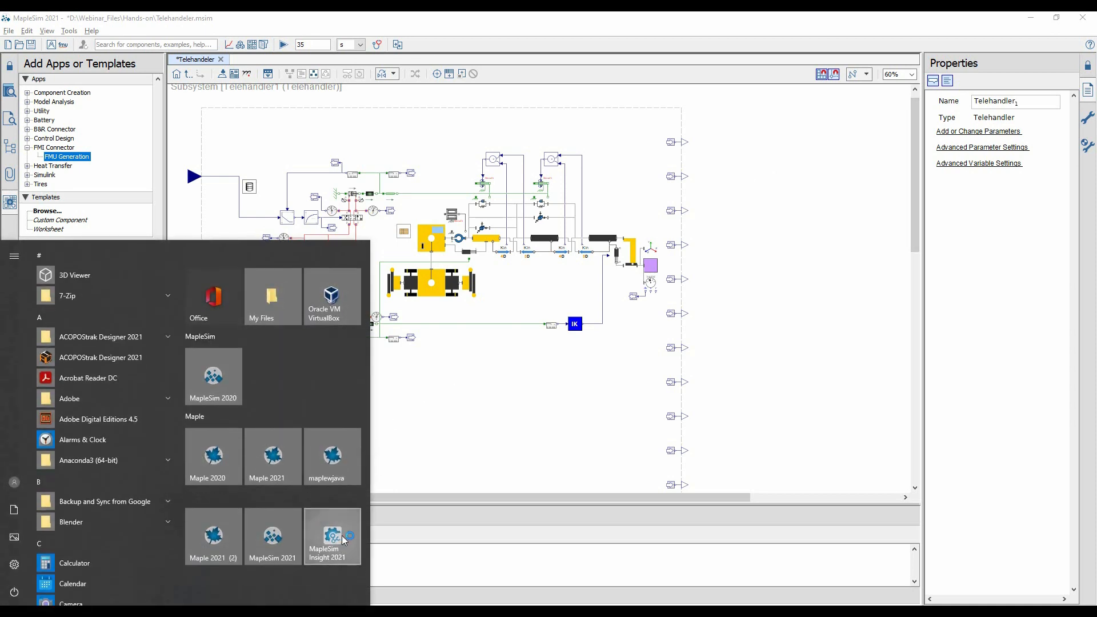
{"action": "left_click", "coordinate": [341, 536]}
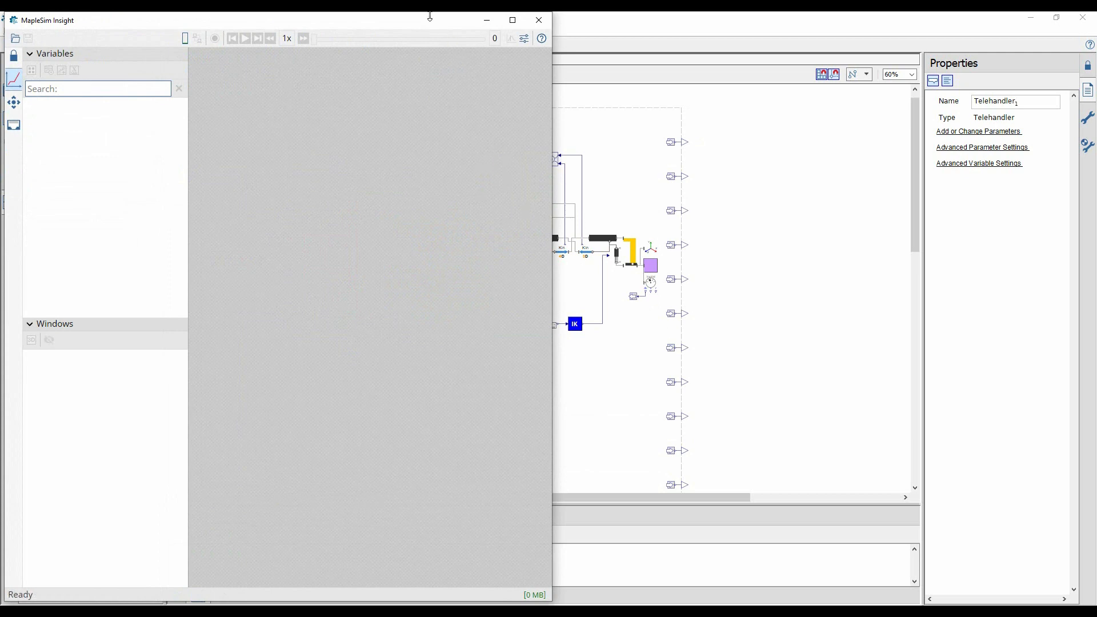
{"action": "double_click", "coordinate": [431, 20]}
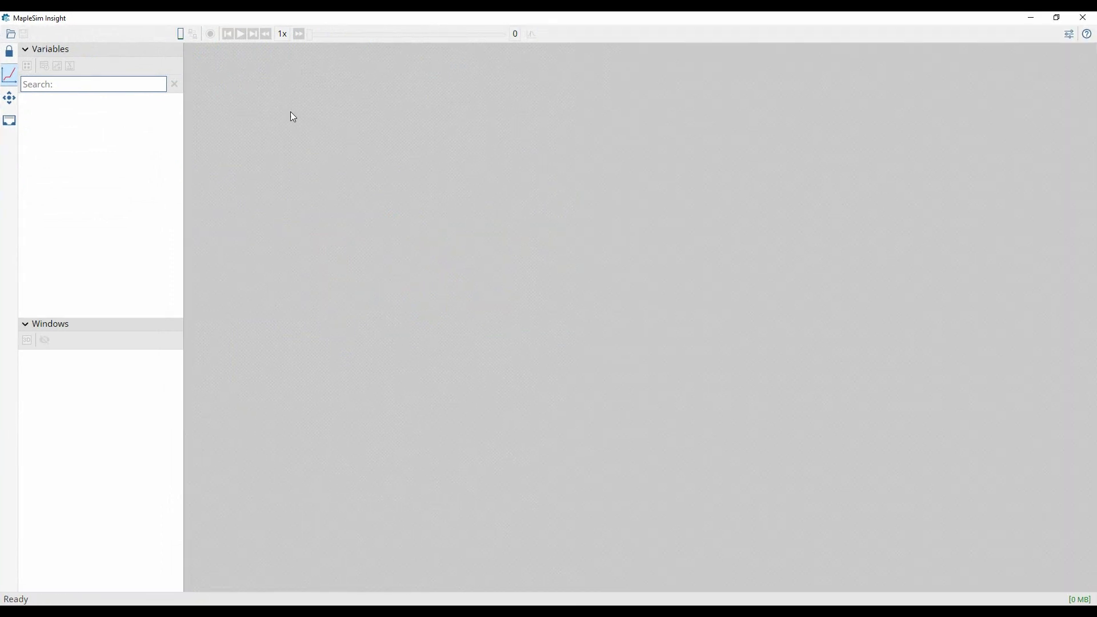
- Open TelehandlerDemo.fmu from the Hands-on folder in MapleSim Insight
{"action": "left_click", "coordinate": [11, 34]}
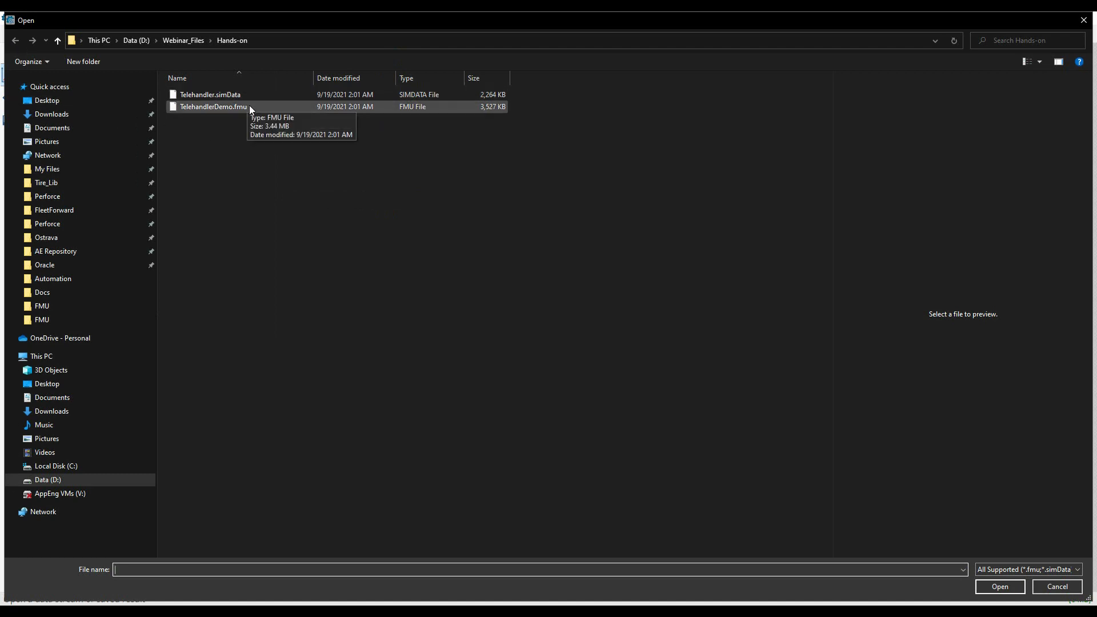
{"action": "left_click", "coordinate": [249, 106]}
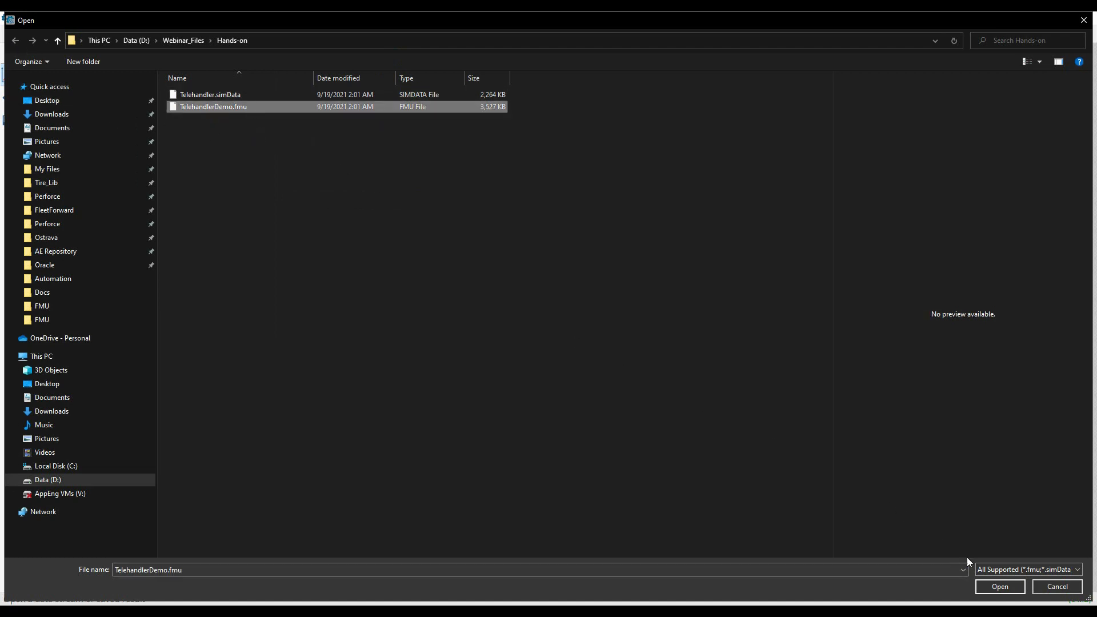
{"action": "left_click", "coordinate": [1014, 588]}
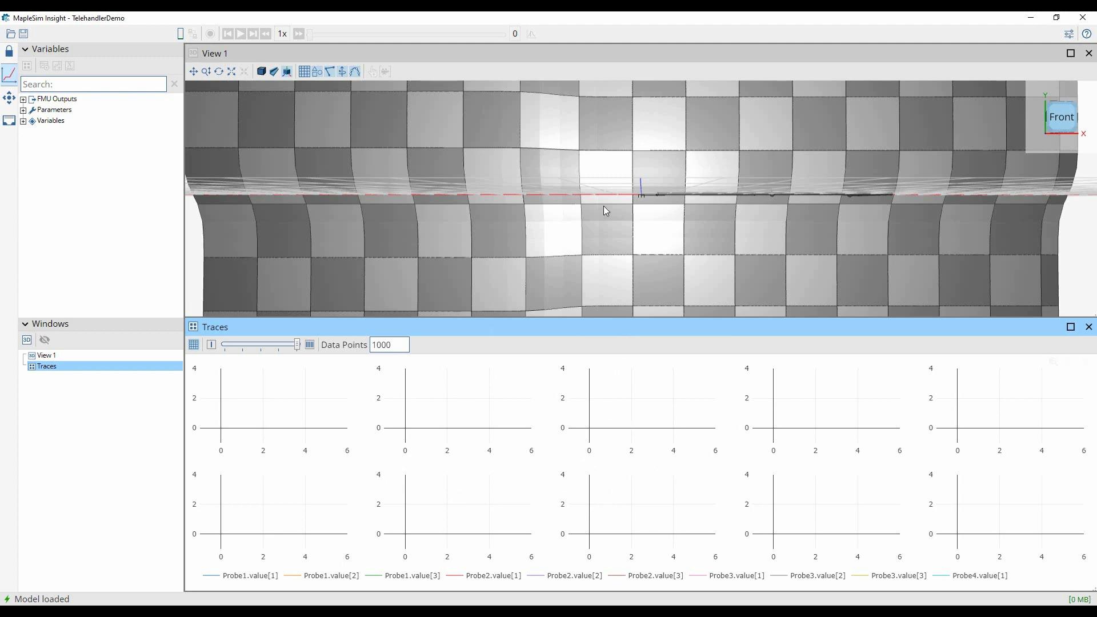
- Set the up direction of View 1's 3-D grid to +Z Axis
{"action": "left_click_drag", "start_coordinate": [604, 207], "coordinate": [601, 220]}
{"action": "scroll", "coordinate": [602, 218], "scroll_direction": "down", "scroll_amount": 6}
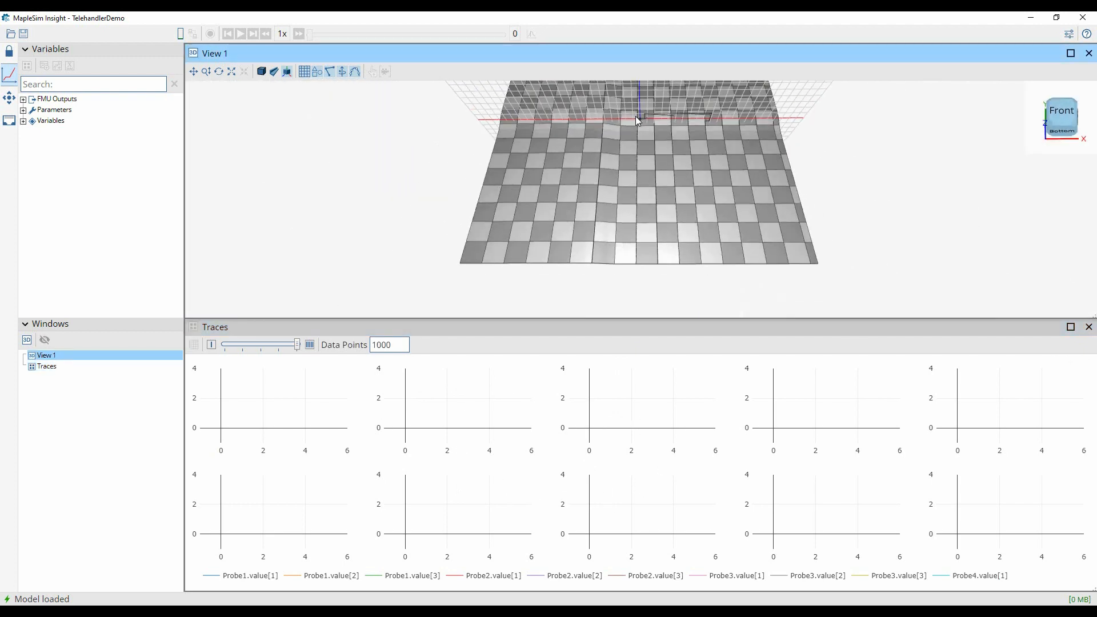
{"action": "right_click", "coordinate": [793, 139]}
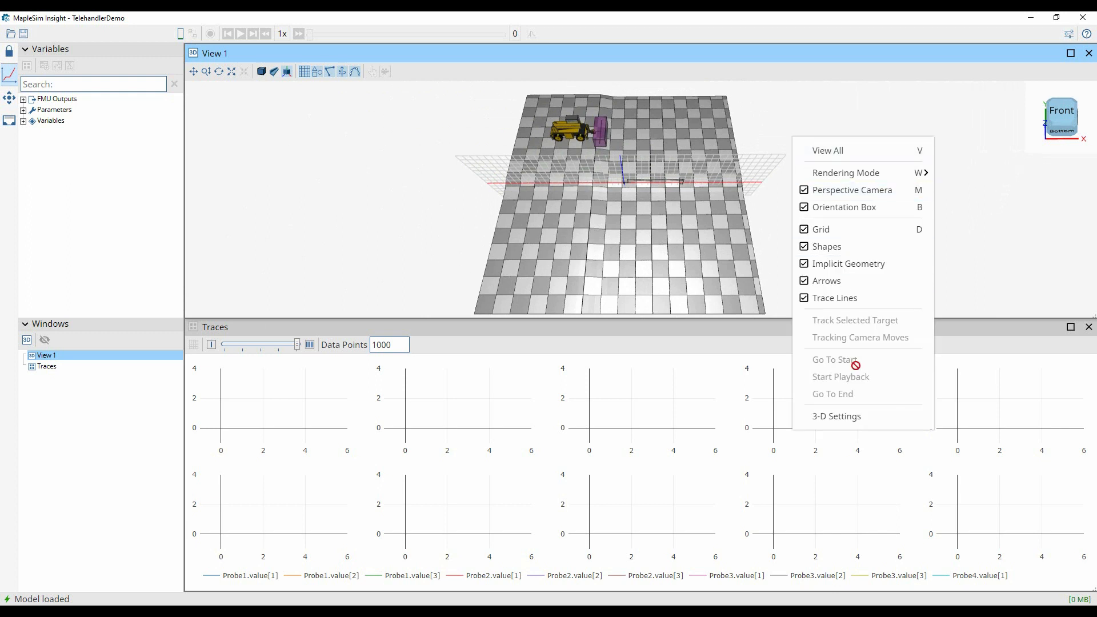
{"action": "left_click", "coordinate": [855, 421]}
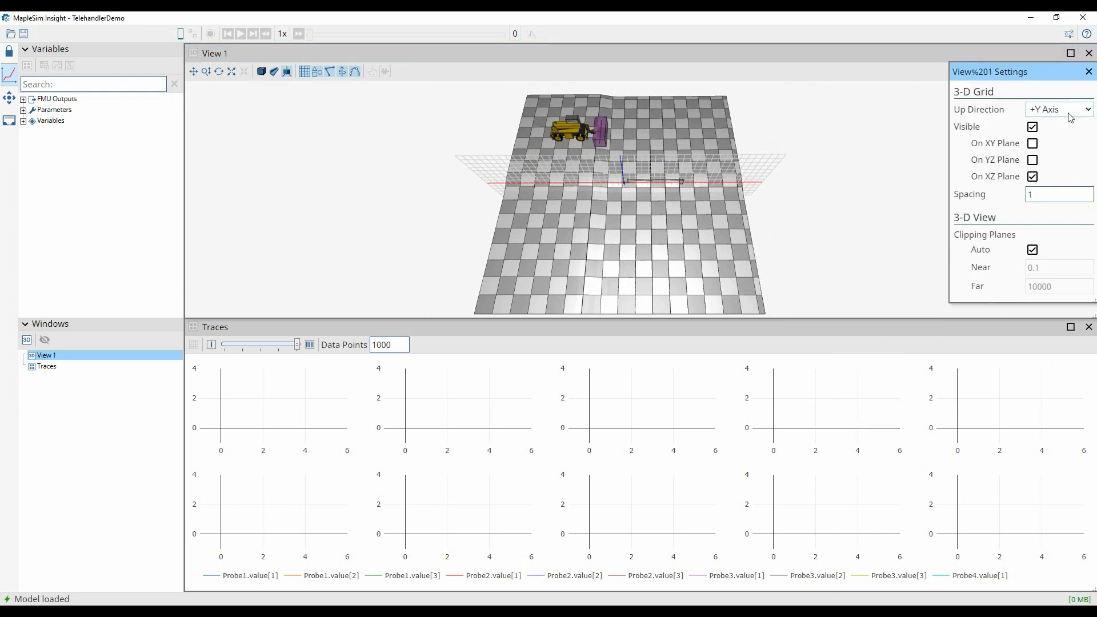
{"action": "left_click", "coordinate": [1070, 114]}
{"action": "left_click", "coordinate": [1072, 144]}
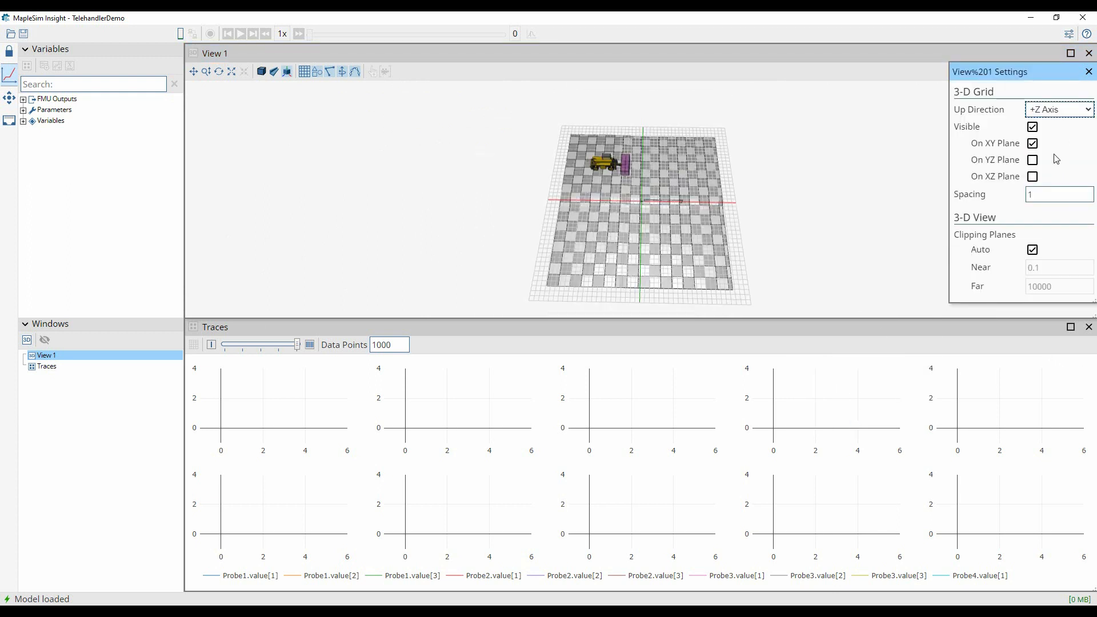
{"action": "left_click", "coordinate": [824, 169]}
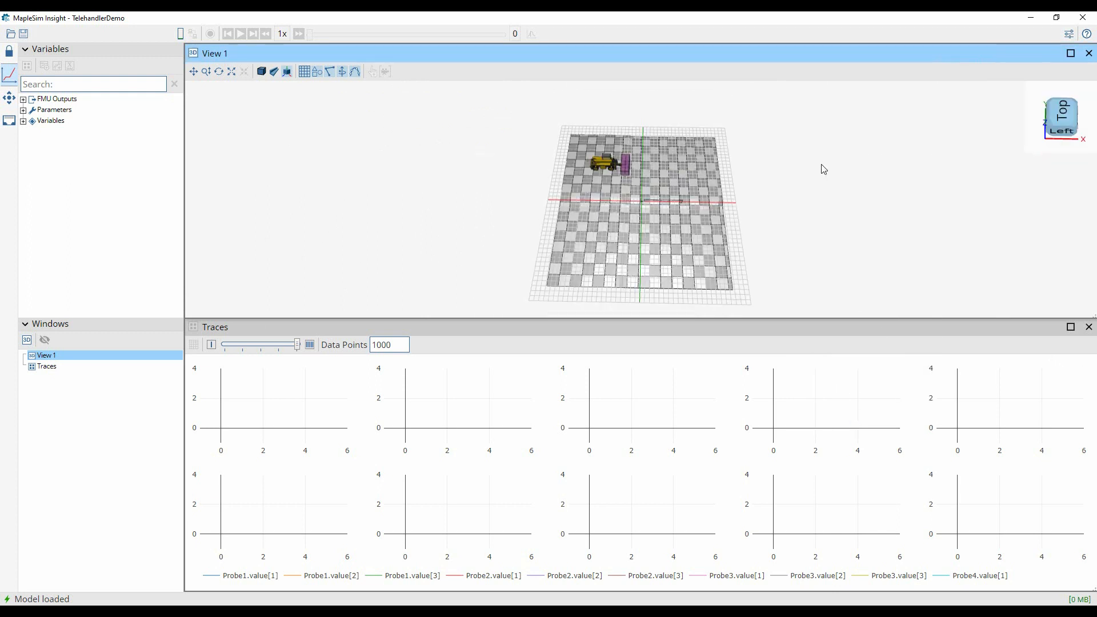
- Hide the grid in View 1 and examine the telehandler on the terrain from several angles
{"action": "left_click", "coordinate": [304, 71]}
{"action": "left_click_drag", "start_coordinate": [544, 170], "coordinate": [640, 184]}
{"action": "scroll", "coordinate": [640, 187], "scroll_direction": "up", "scroll_amount": 3}
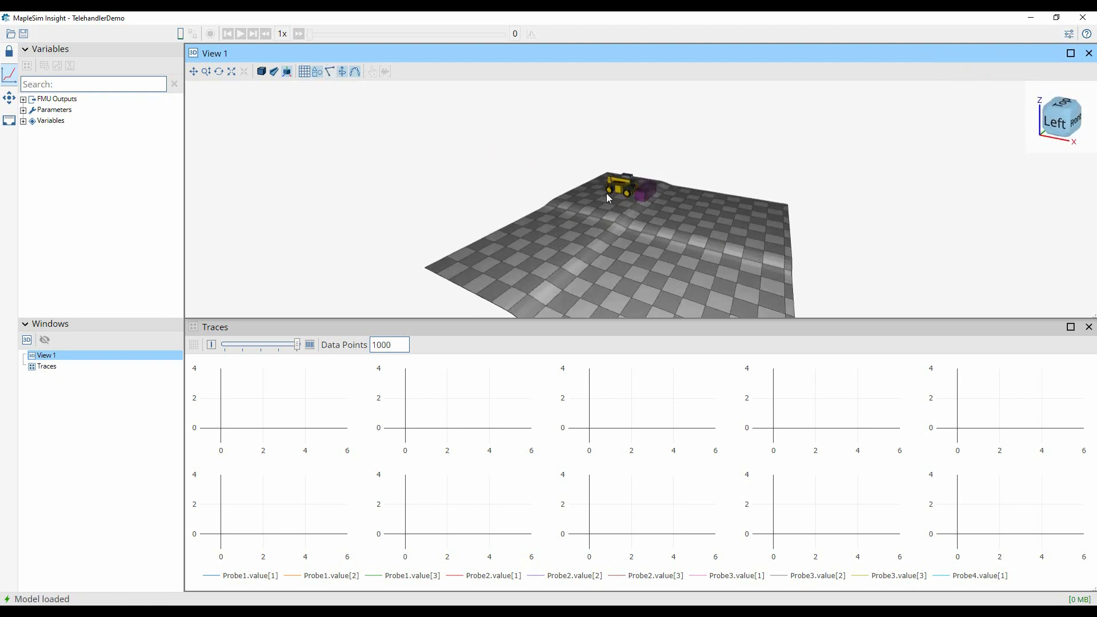
{"action": "left_click_drag", "start_coordinate": [707, 276], "coordinate": [482, 207]}
{"action": "scroll", "coordinate": [633, 182], "scroll_direction": "up", "scroll_amount": 5}
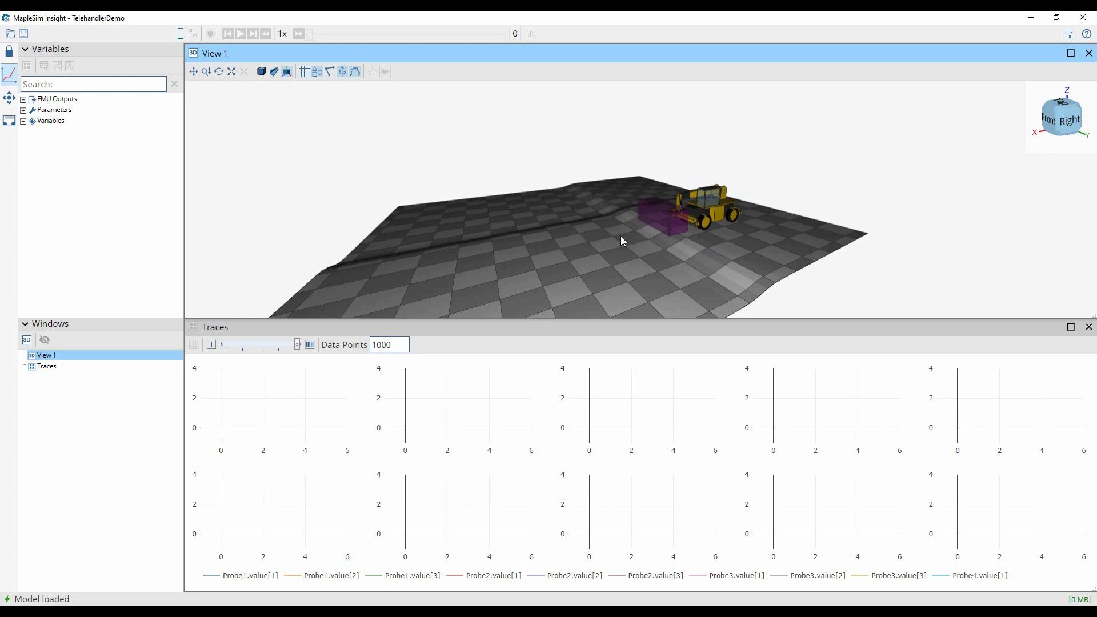
{"action": "left_click_drag", "start_coordinate": [495, 253], "coordinate": [637, 292]}
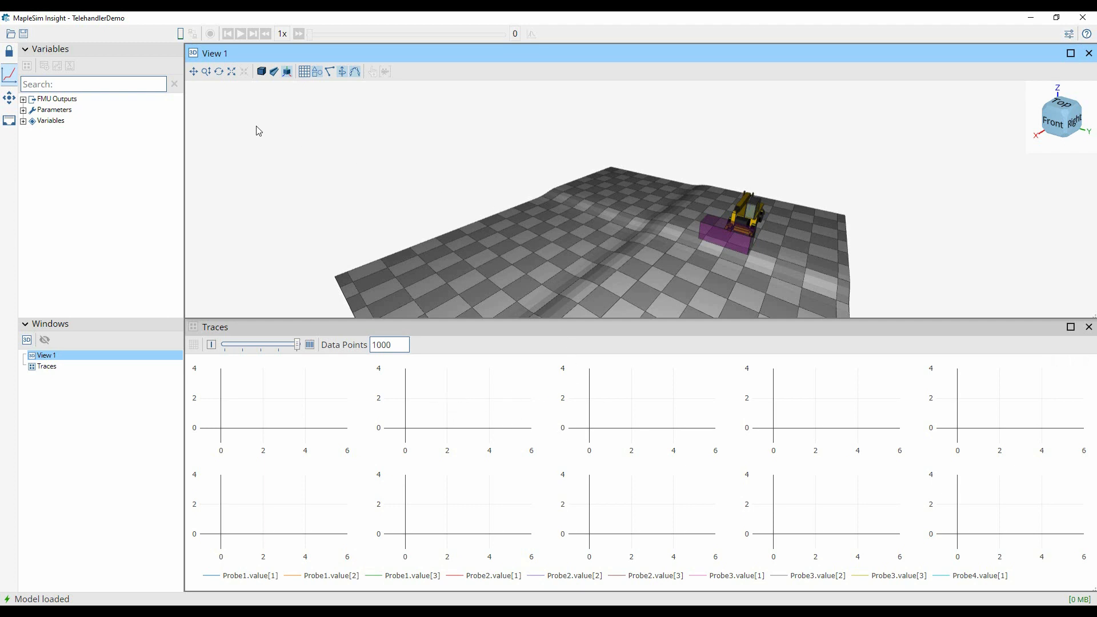
- Load the saved session Telehandler.simData from the Hands-on folder
{"action": "left_click", "coordinate": [11, 35]}
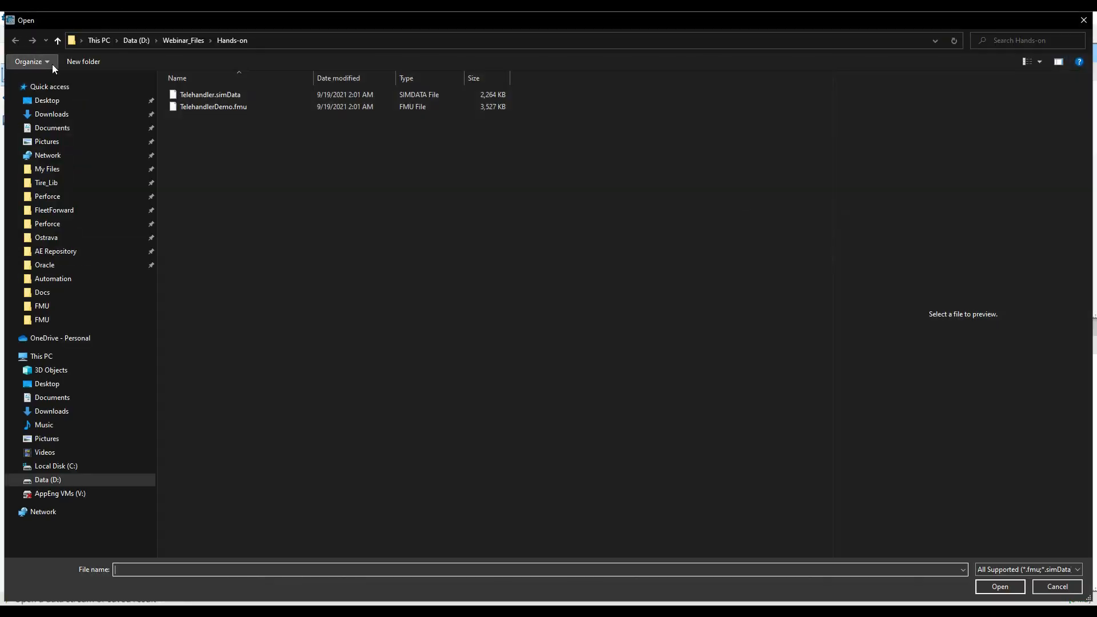
{"action": "left_click", "coordinate": [249, 95]}
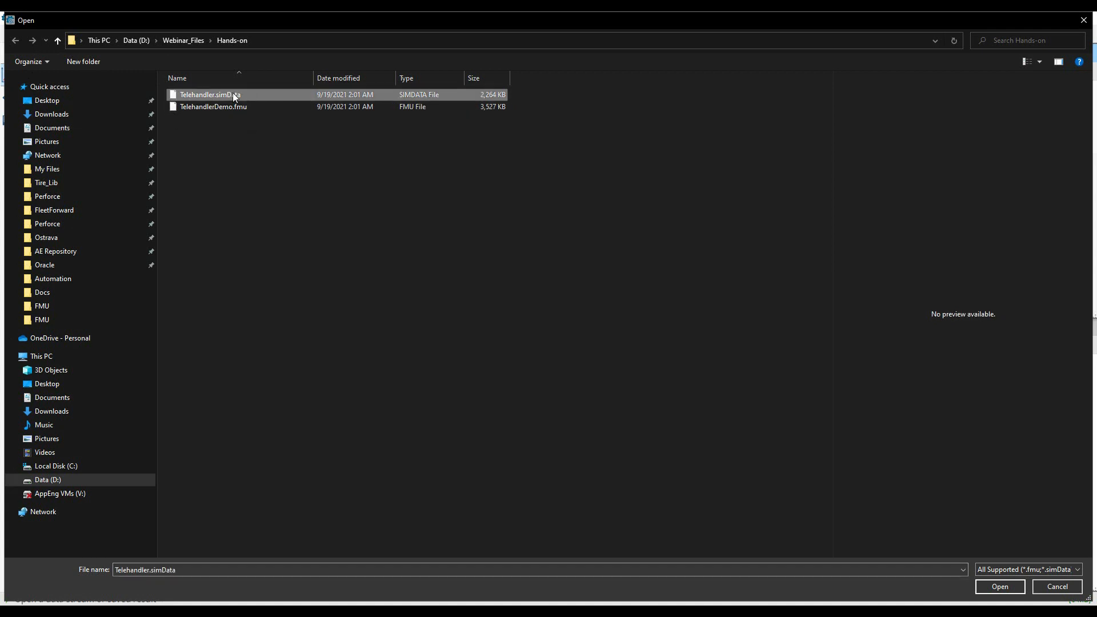
{"action": "left_click", "coordinate": [1005, 585]}
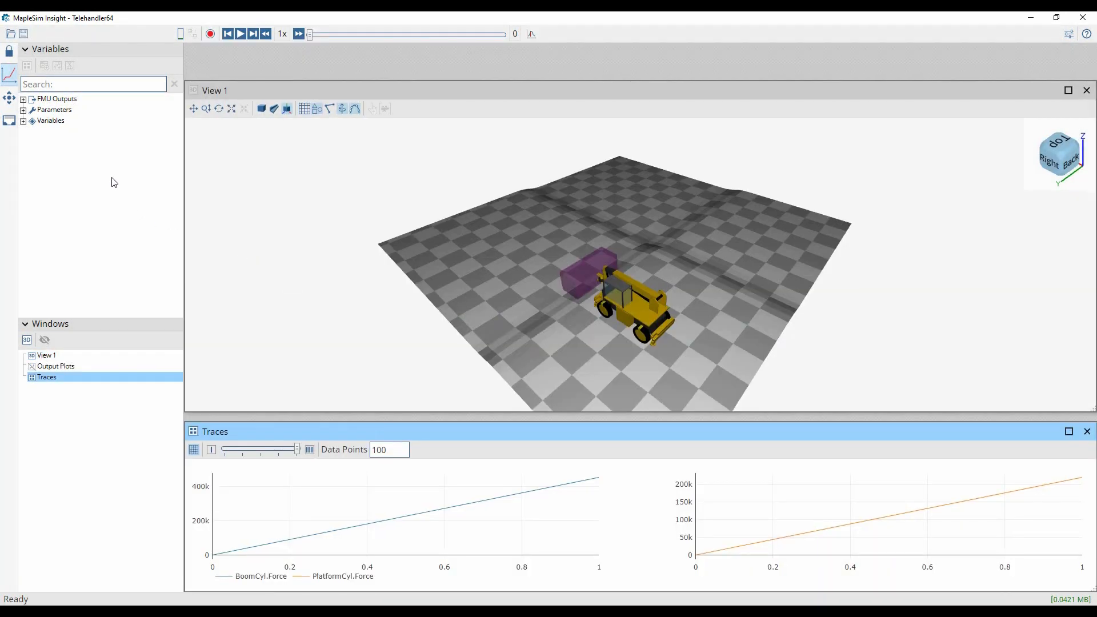
- Set the Traces plots to 500 data points and start the FMU simulation with the clock synchronized
{"action": "left_click", "coordinate": [10, 98]}
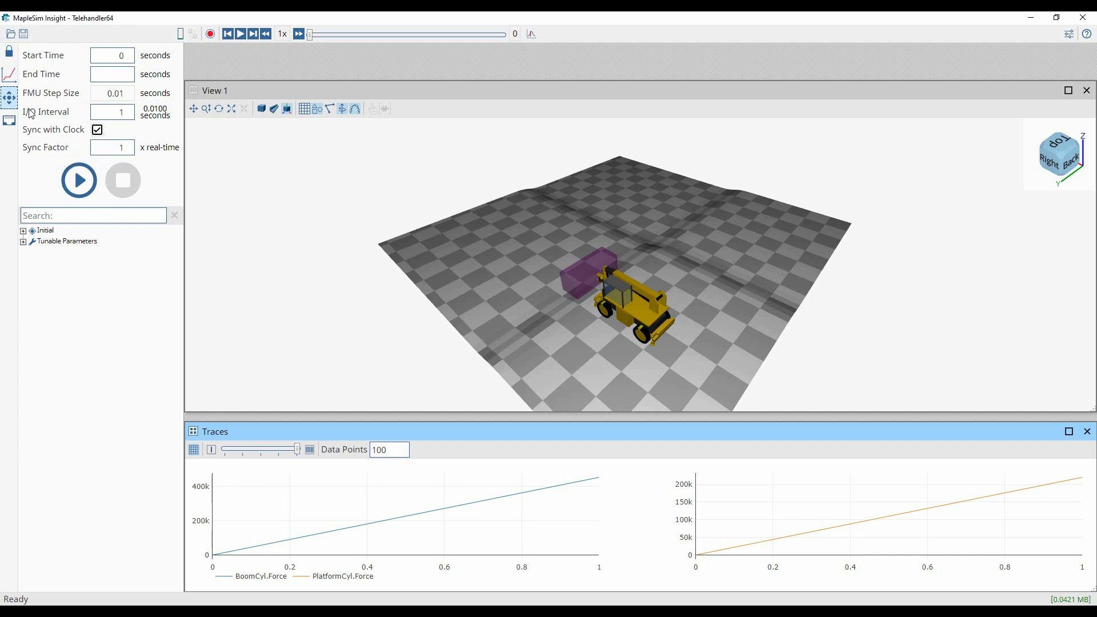
{"action": "left_click", "coordinate": [100, 221]}
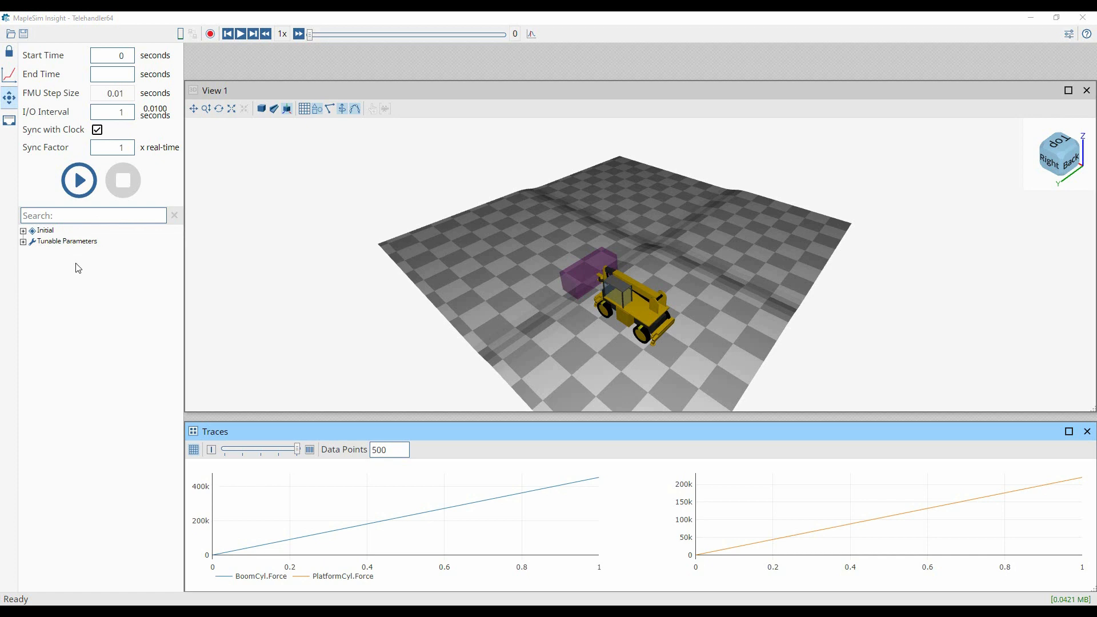
{"action": "left_click", "coordinate": [79, 181]}
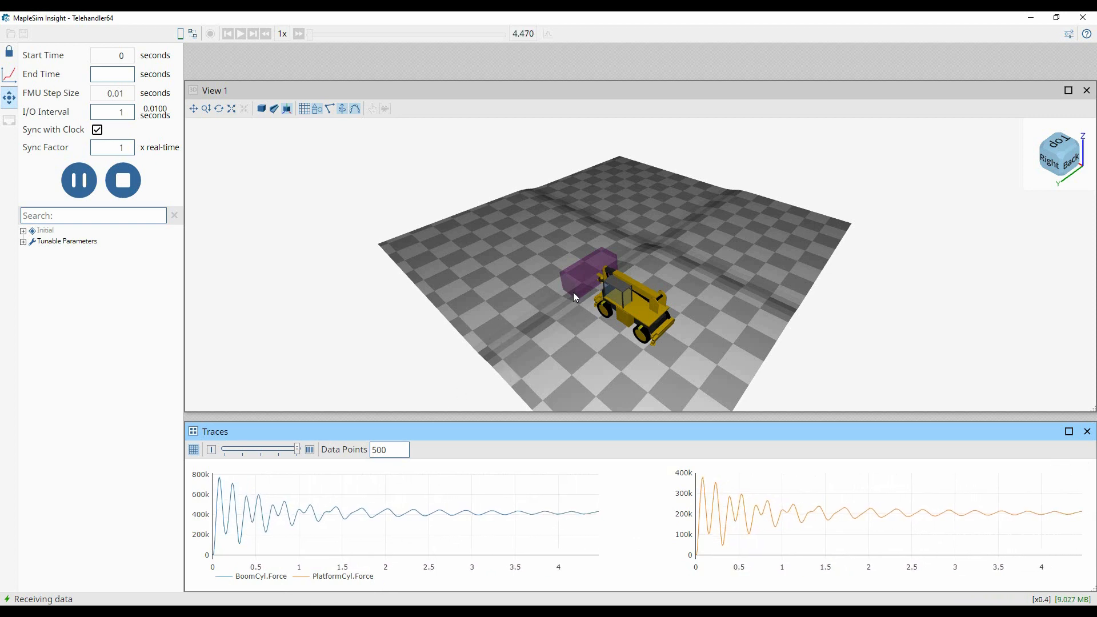
- Show the tunable MainControls parameters and set Speed to 3 to drive the telehandler forward
{"action": "left_click", "coordinate": [24, 243]}
{"action": "left_click", "coordinate": [32, 253]}
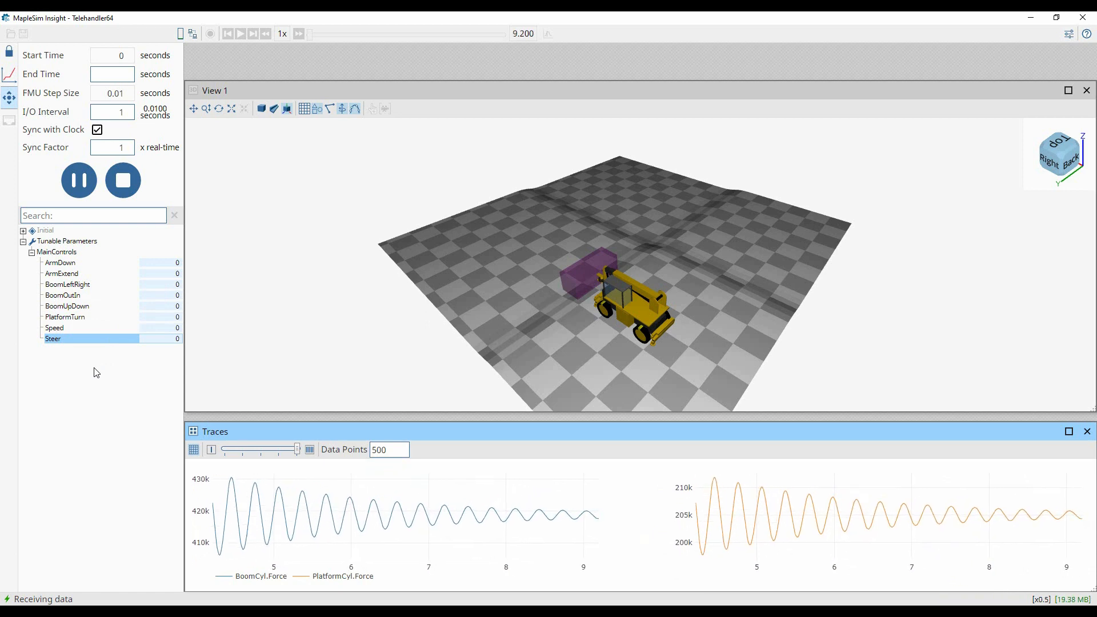
{"action": "left_click", "coordinate": [160, 329]}
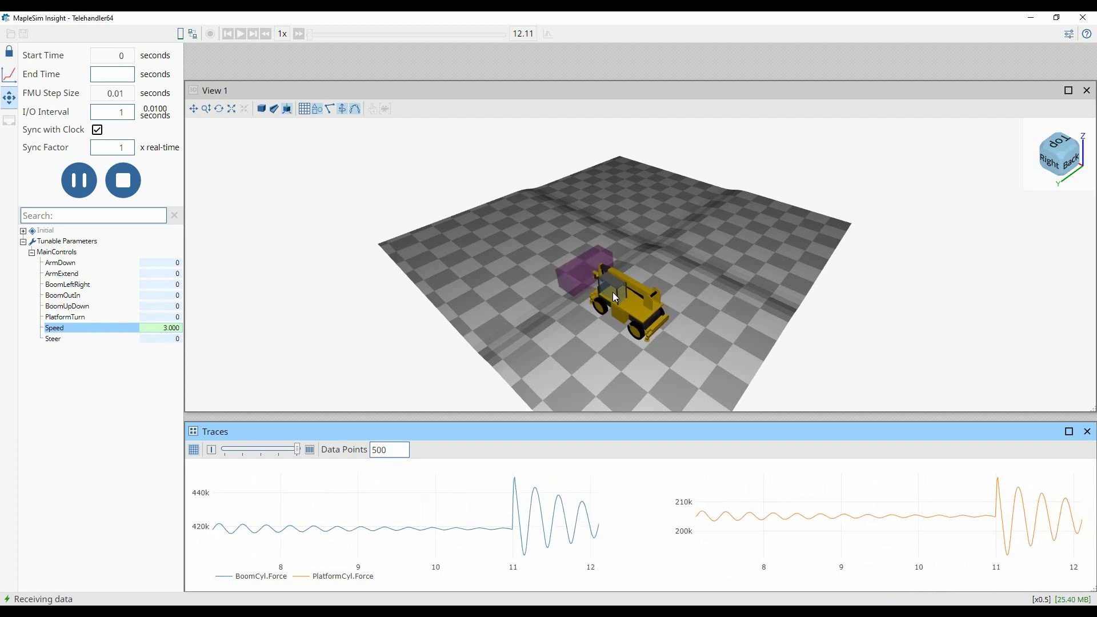
{"action": "scroll", "coordinate": [612, 293], "scroll_direction": "up", "scroll_amount": 2}
{"action": "scroll", "coordinate": [612, 292], "scroll_direction": "up", "scroll_amount": 1}
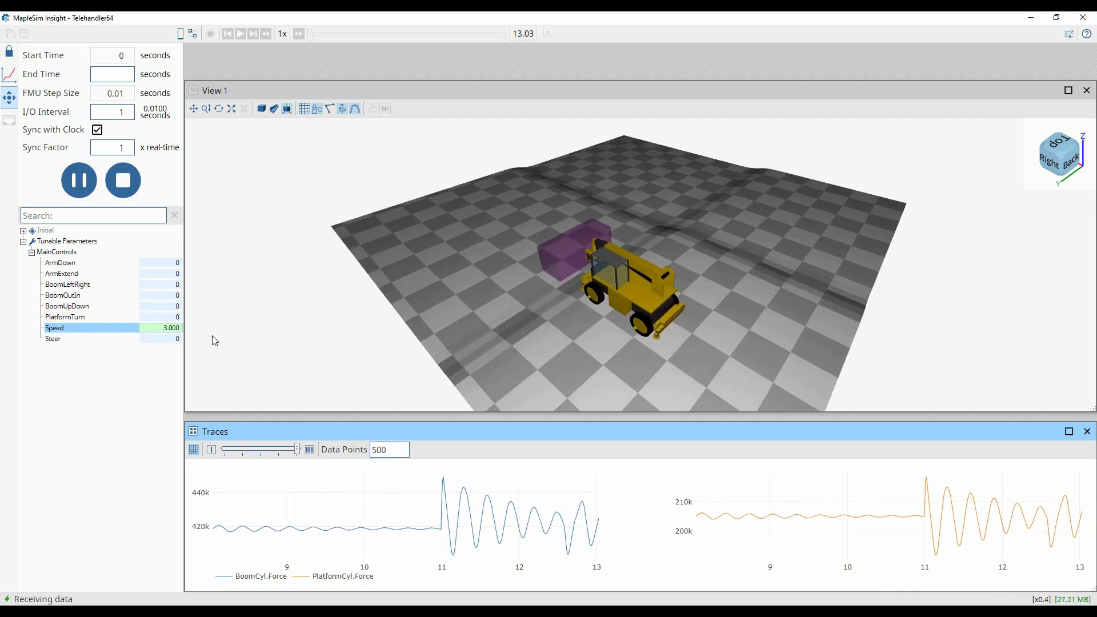
- Set Steer to -30 to turn the moving telehandler, and return it to 0 to straighten its course
{"action": "left_click", "coordinate": [166, 340]}
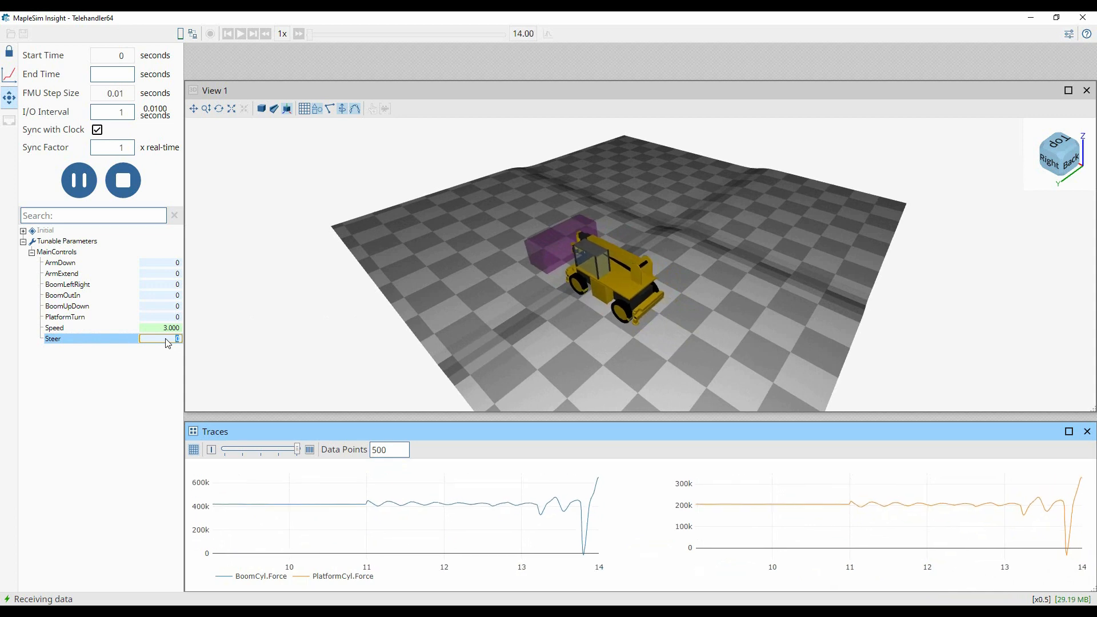
{"action": "type", "text": "-30"}
{"action": "key", "text": "Return"}
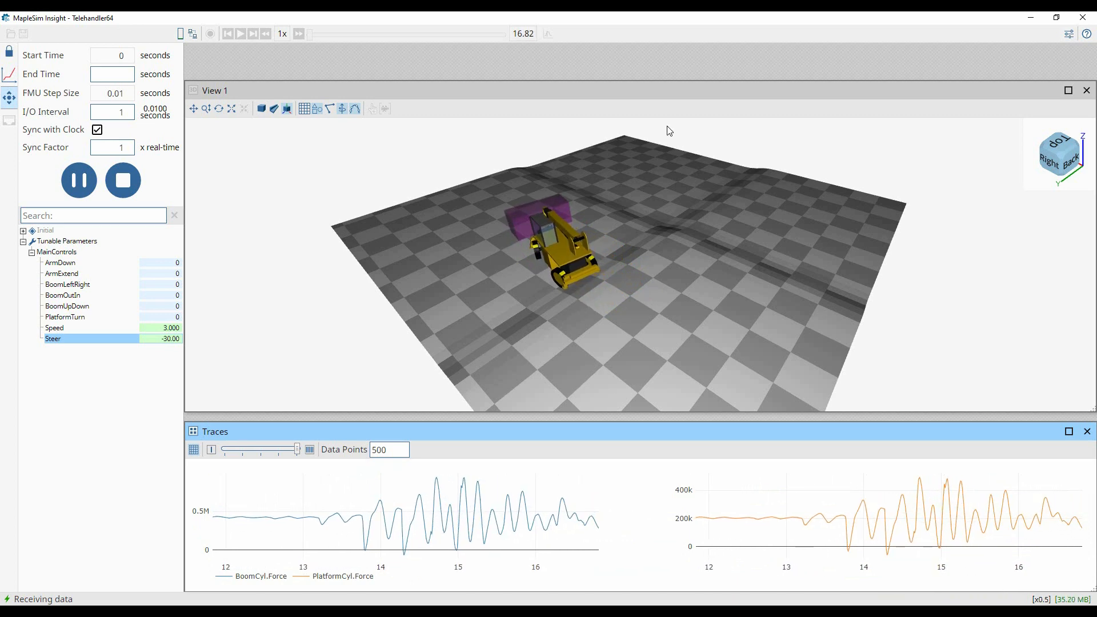
{"action": "left_click", "coordinate": [164, 340]}
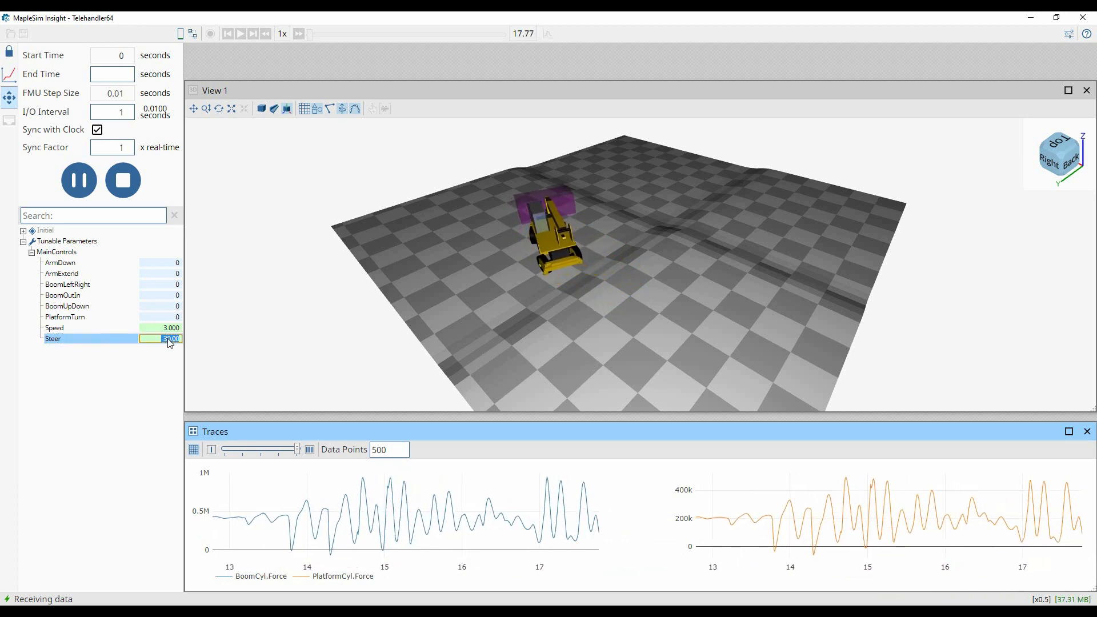
{"action": "type", "text": "0"}
{"action": "key", "text": "Return"}
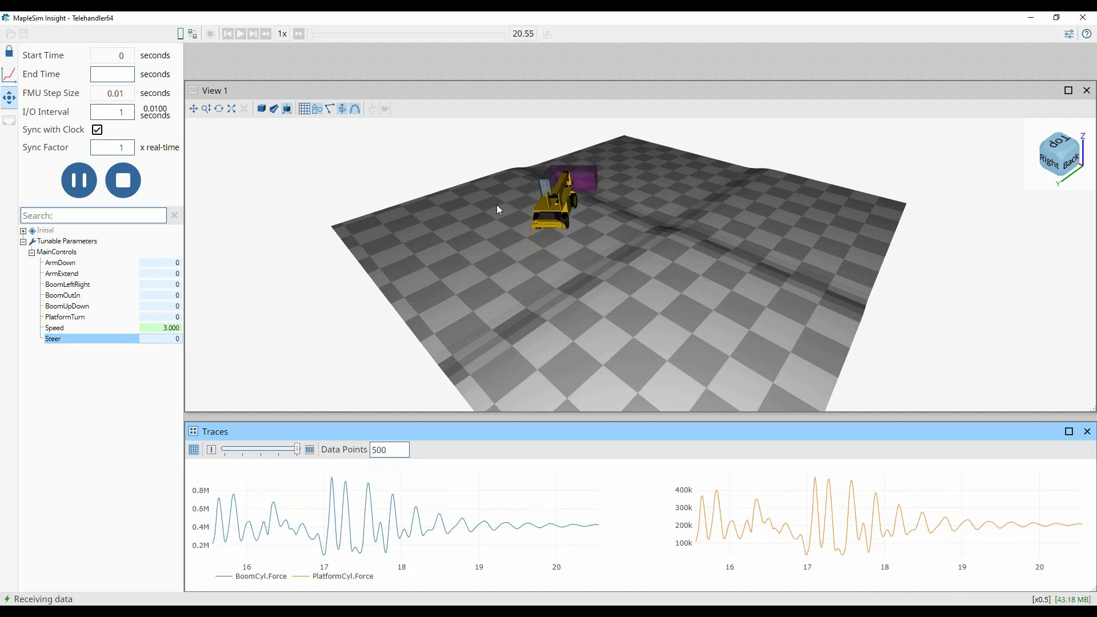
- Set Steer to -10 to turn the moving telehandler slightly
{"action": "left_click_drag", "start_coordinate": [433, 241], "coordinate": [579, 245]}
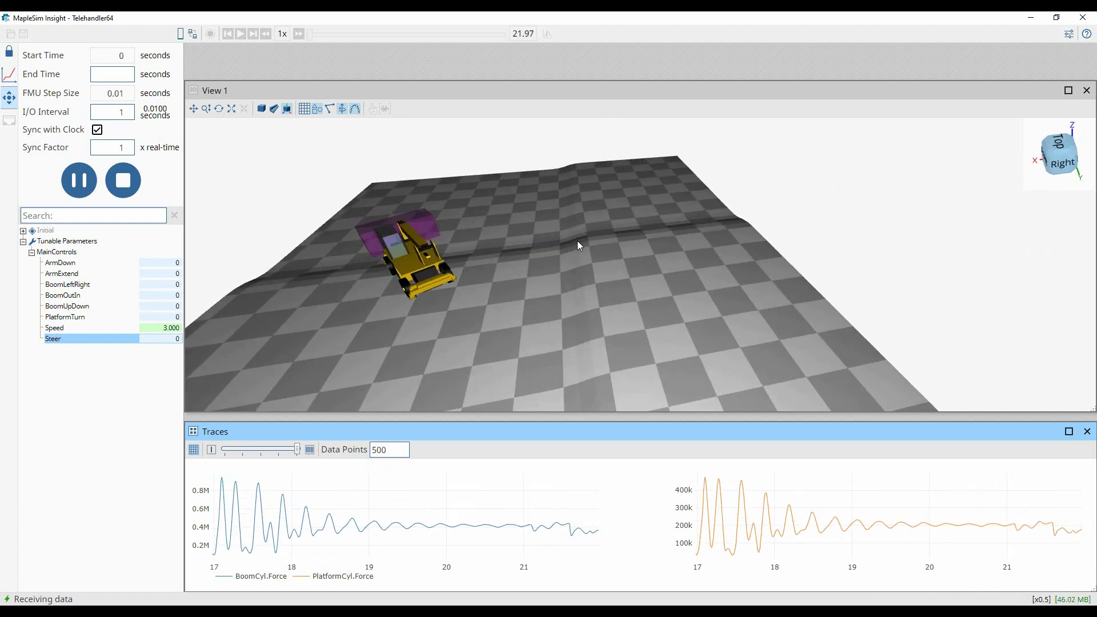
{"action": "left_click", "coordinate": [172, 339]}
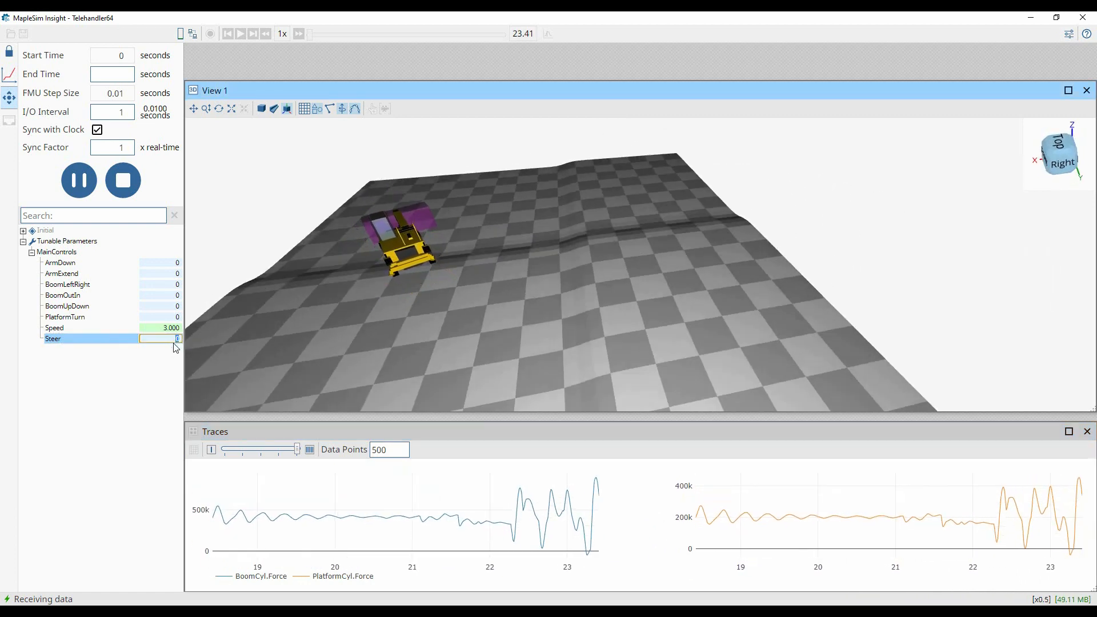
{"action": "type", "text": "-10"}
{"action": "key", "text": "Return"}
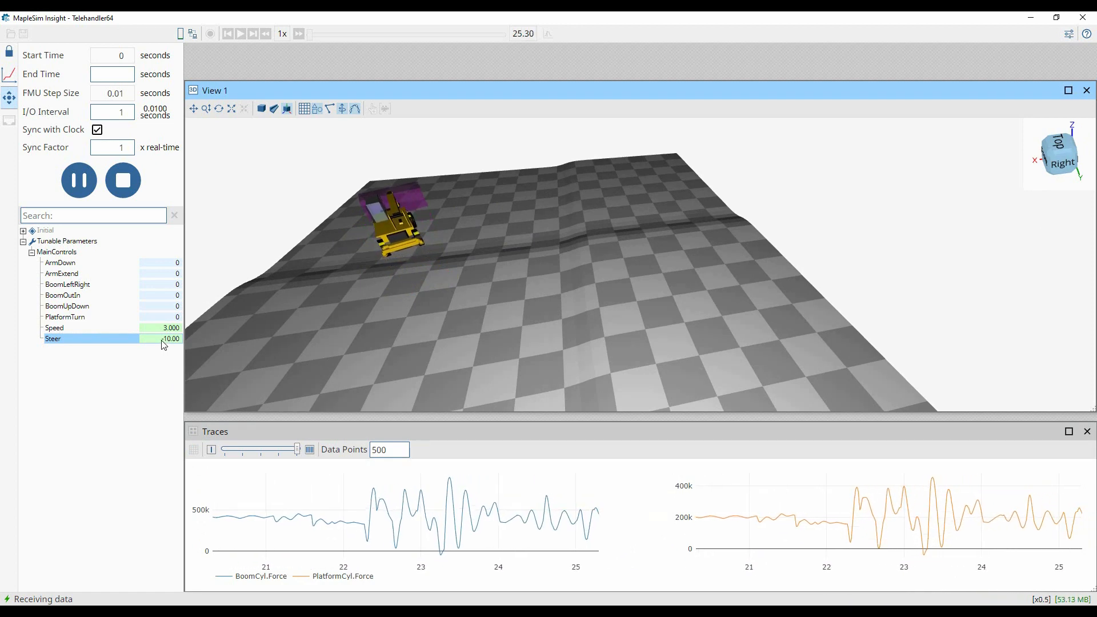
- Set Speed and Steer to 0 to stop the telehandler, and inspect it up close
{"action": "left_click_drag", "start_coordinate": [314, 296], "coordinate": [464, 267]}
{"action": "left_click", "coordinate": [175, 327]}
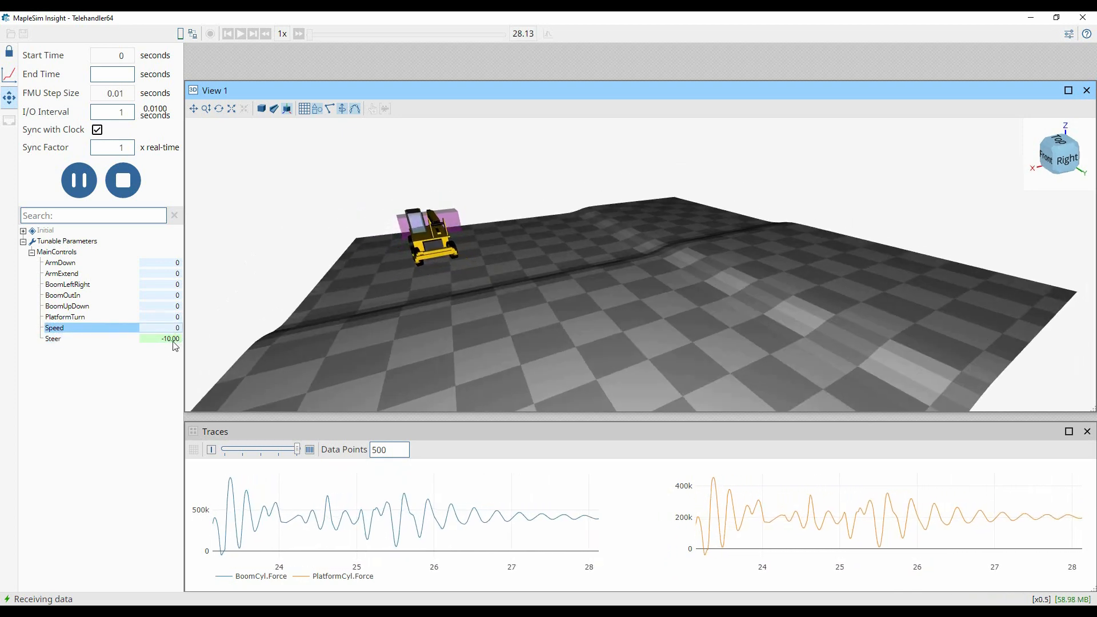
{"action": "left_click", "coordinate": [176, 339]}
{"action": "type", "text": "0"}
{"action": "key", "text": "Return"}
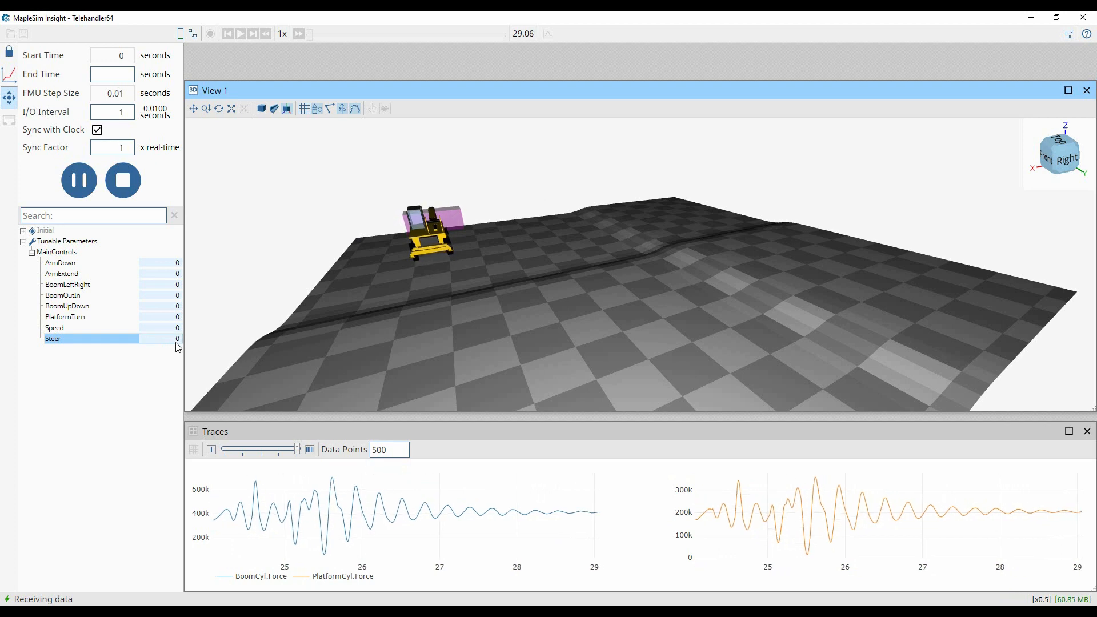
{"action": "left_click_drag", "start_coordinate": [374, 327], "coordinate": [688, 291]}
{"action": "scroll", "coordinate": [687, 287], "scroll_direction": "up", "scroll_amount": 5}
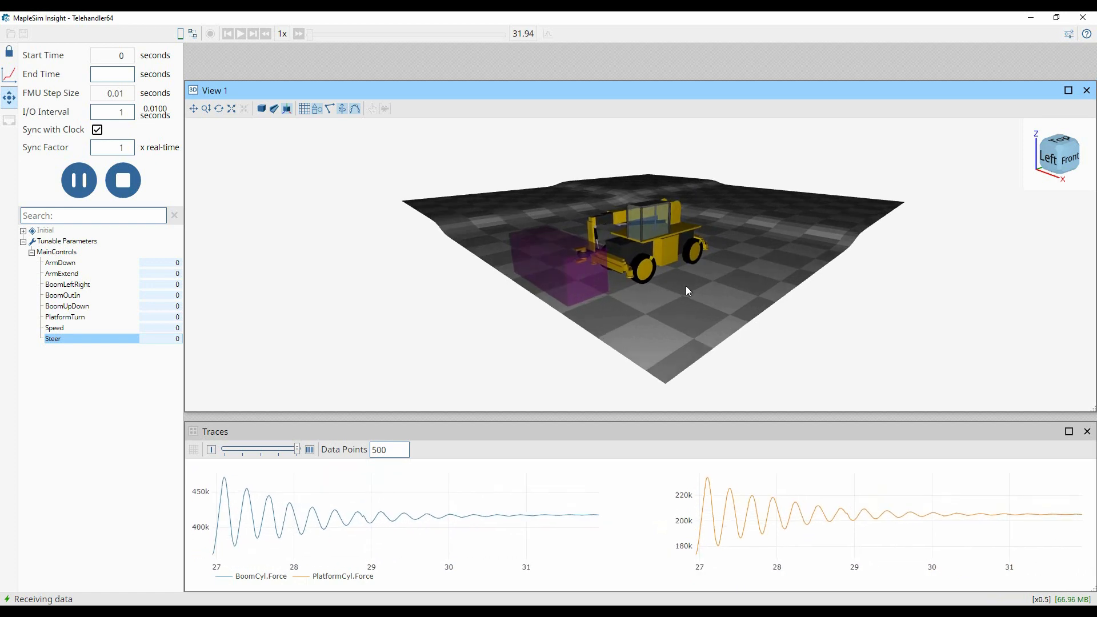
- Set ArmExtend to 1 to extend the telehandler's stabilizer arms, and ArmDown to 1 to lower them to the ground
{"action": "left_click_drag", "start_coordinate": [679, 290], "coordinate": [636, 289]}
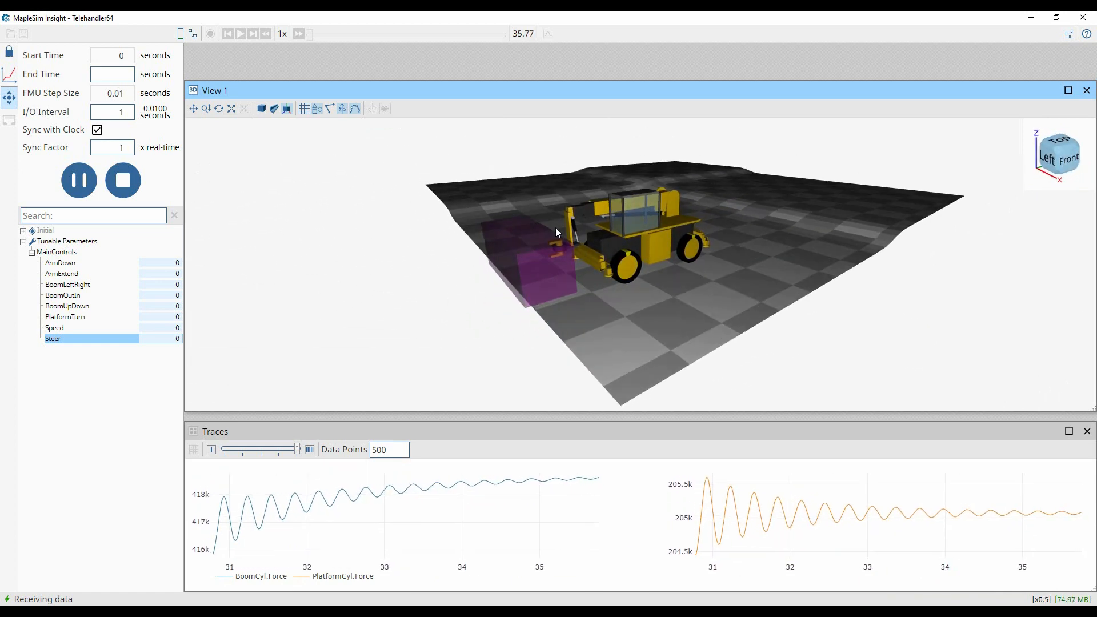
{"action": "left_click", "coordinate": [177, 274]}
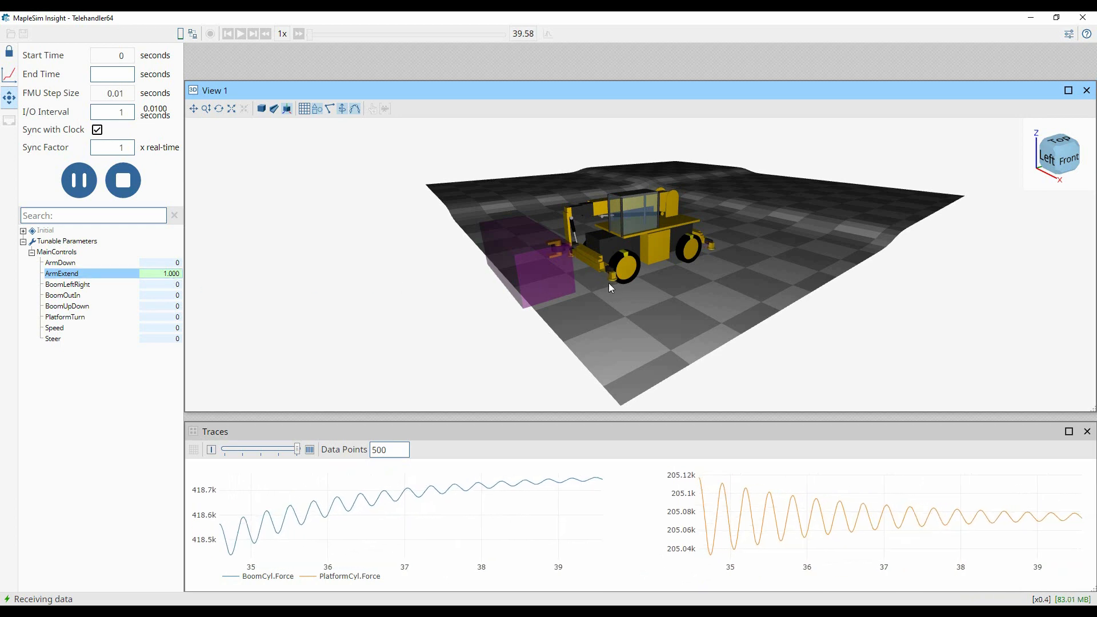
{"action": "scroll", "coordinate": [610, 286], "scroll_direction": "up", "scroll_amount": 2}
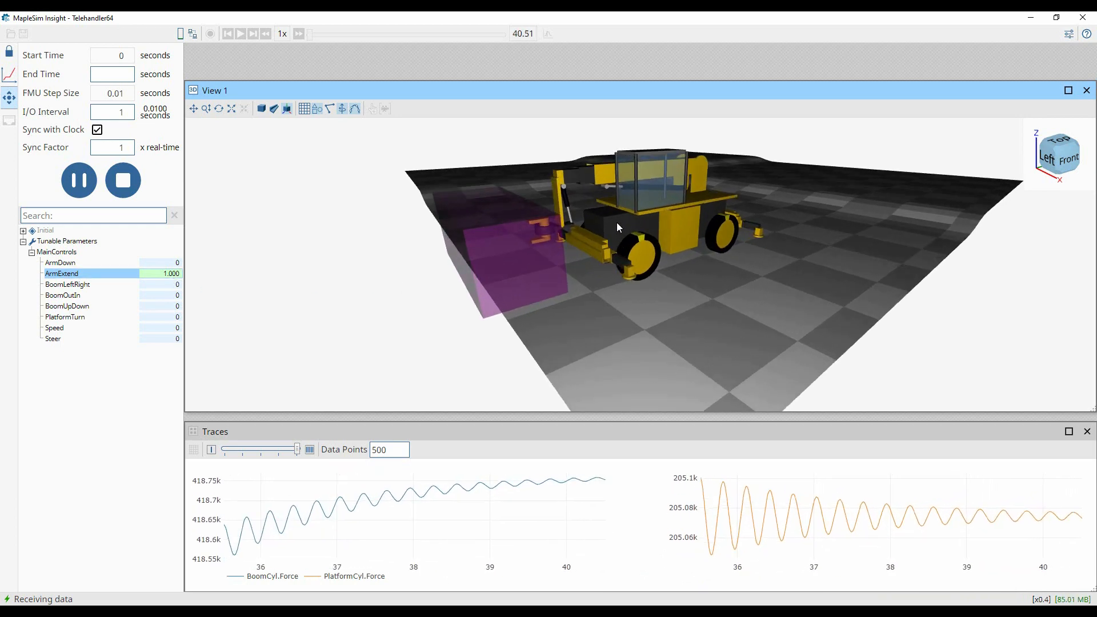
{"action": "scroll", "coordinate": [616, 223], "scroll_direction": "down", "scroll_amount": 2}
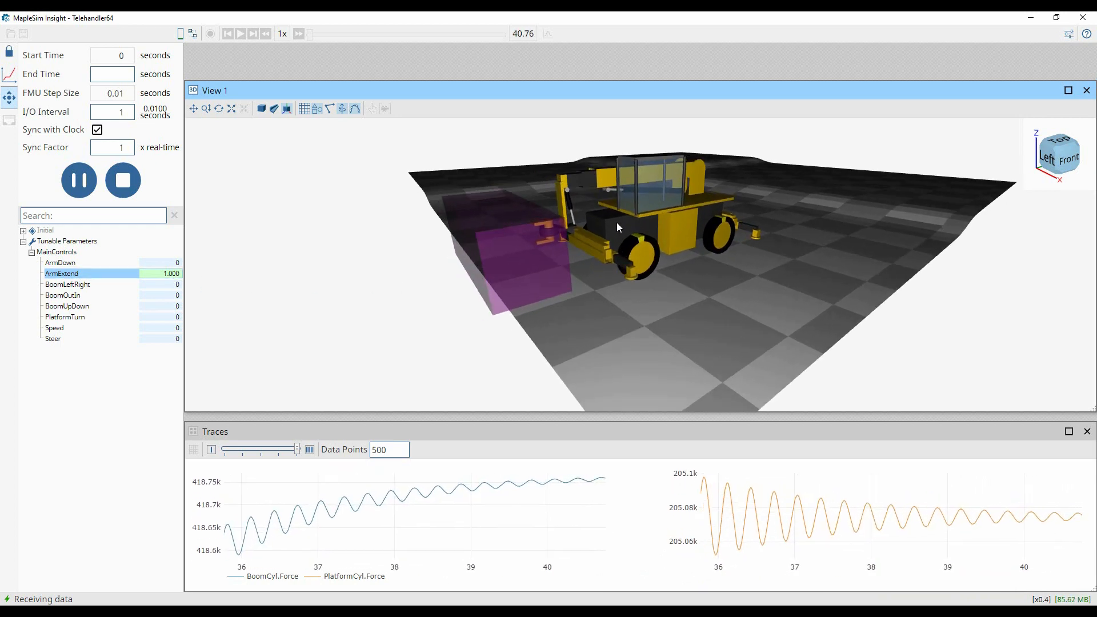
{"action": "left_click", "coordinate": [160, 263]}
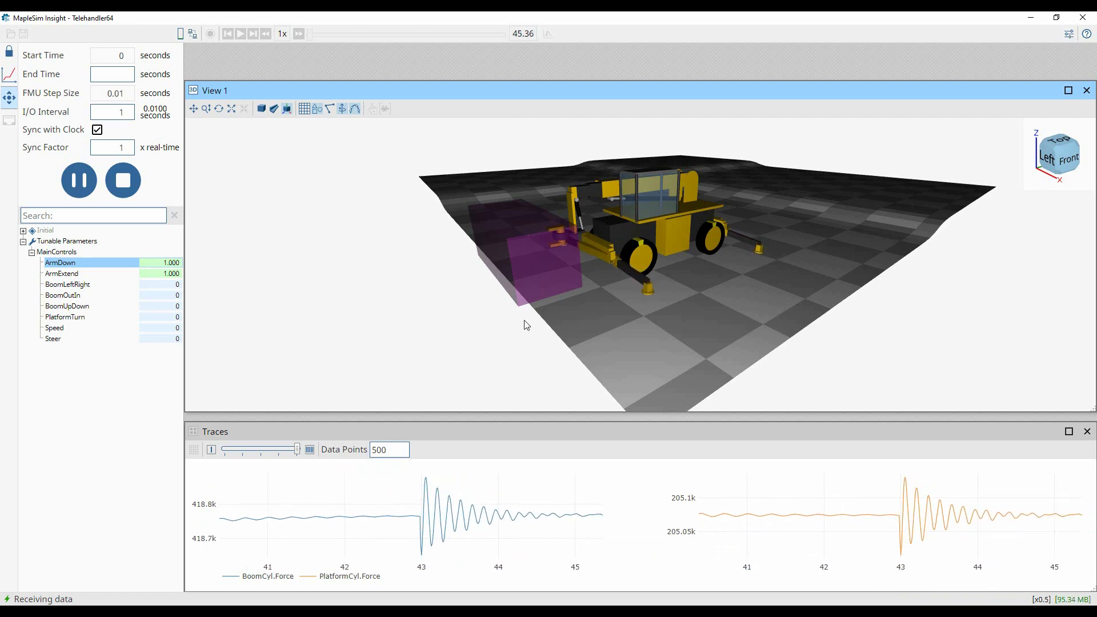
- Set BoomUpDown to 1 to raise the telehandler's boom with its load
{"action": "mouse_move", "coordinate": [582, 324]}
{"action": "left_mouse_down"}
{"action": "mouse_move", "coordinate": [724, 333]}
{"action": "mouse_move", "coordinate": [604, 327]}
{"action": "mouse_move", "coordinate": [636, 344]}
{"action": "mouse_move", "coordinate": [609, 343]}
{"action": "mouse_move", "coordinate": [531, 320]}
{"action": "mouse_move", "coordinate": [720, 325]}
{"action": "mouse_move", "coordinate": [599, 327]}
{"action": "left_mouse_up"}
{"action": "scroll", "coordinate": [599, 326], "scroll_direction": "down", "scroll_amount": 2}
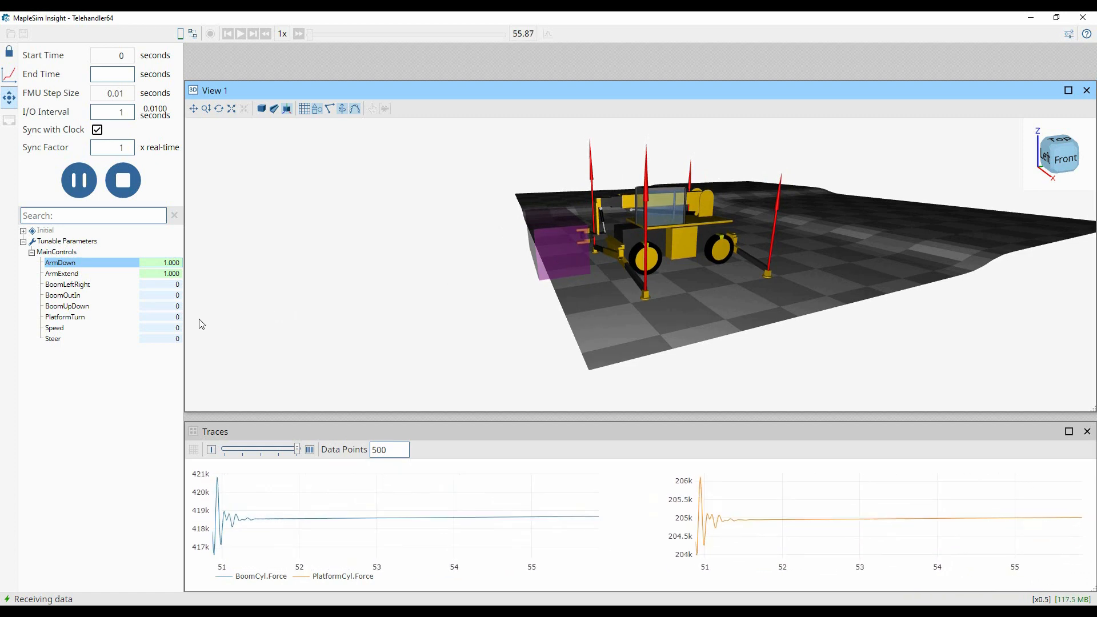
{"action": "left_click", "coordinate": [161, 309]}
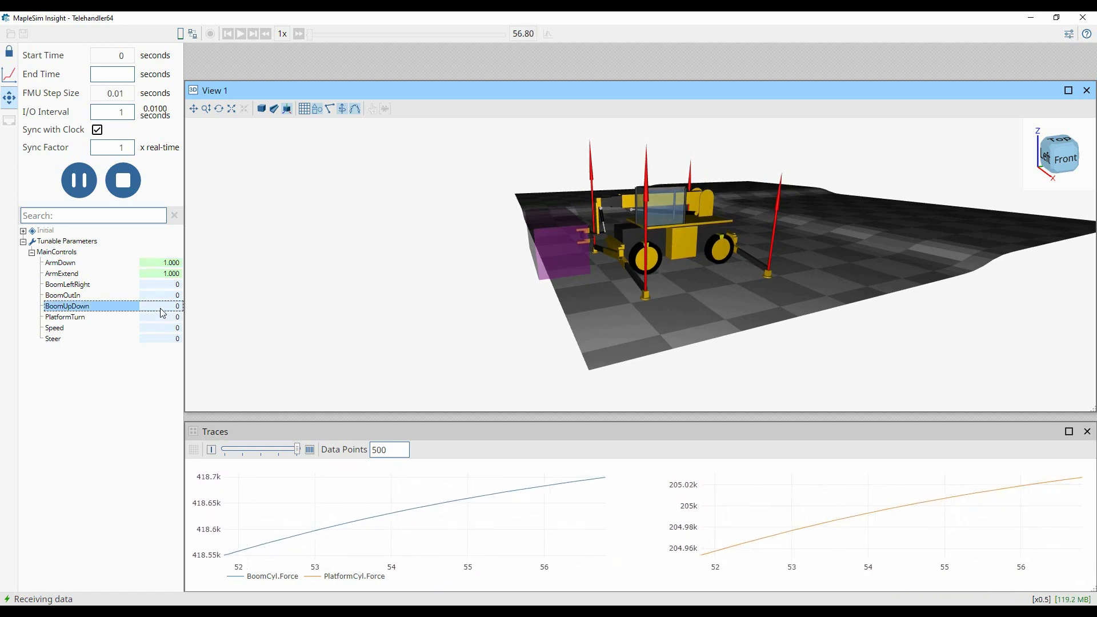
{"action": "left_click", "coordinate": [162, 313]}
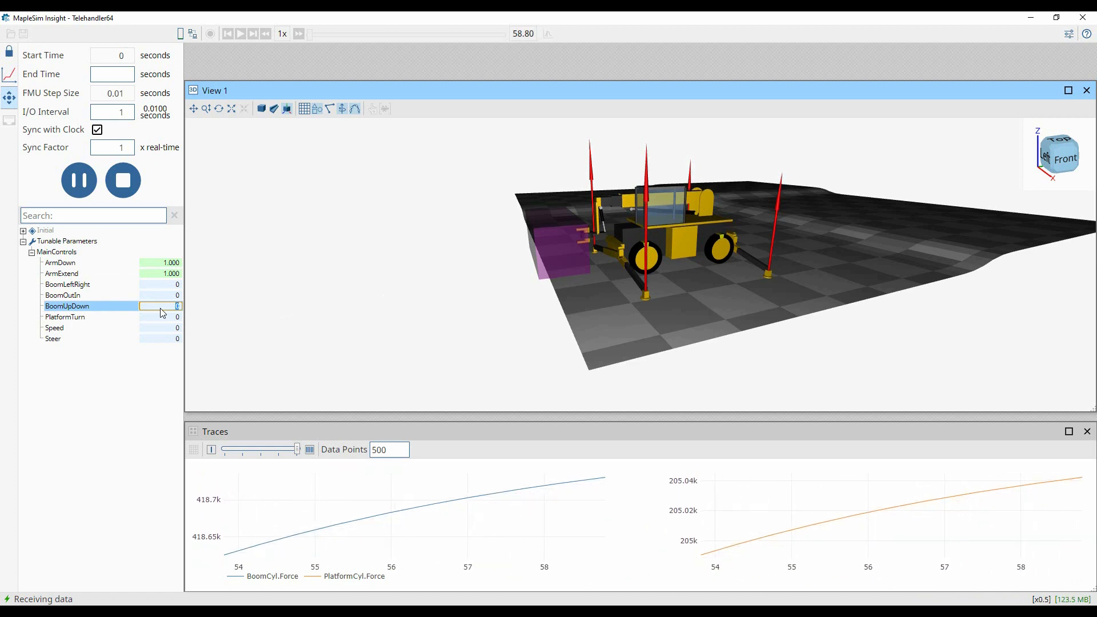
{"action": "type", "text": "1"}
{"action": "key", "text": "Return"}
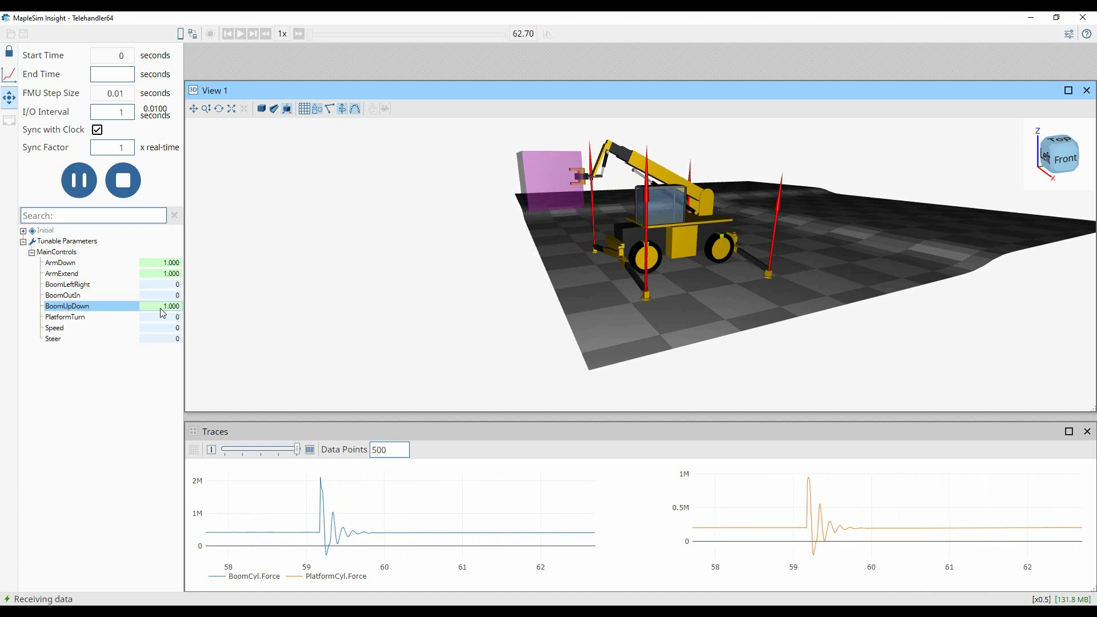
- Set BoomOutIn to 3 to extend the raised boom outward
{"action": "scroll", "coordinate": [451, 199], "scroll_direction": "down", "scroll_amount": 2}
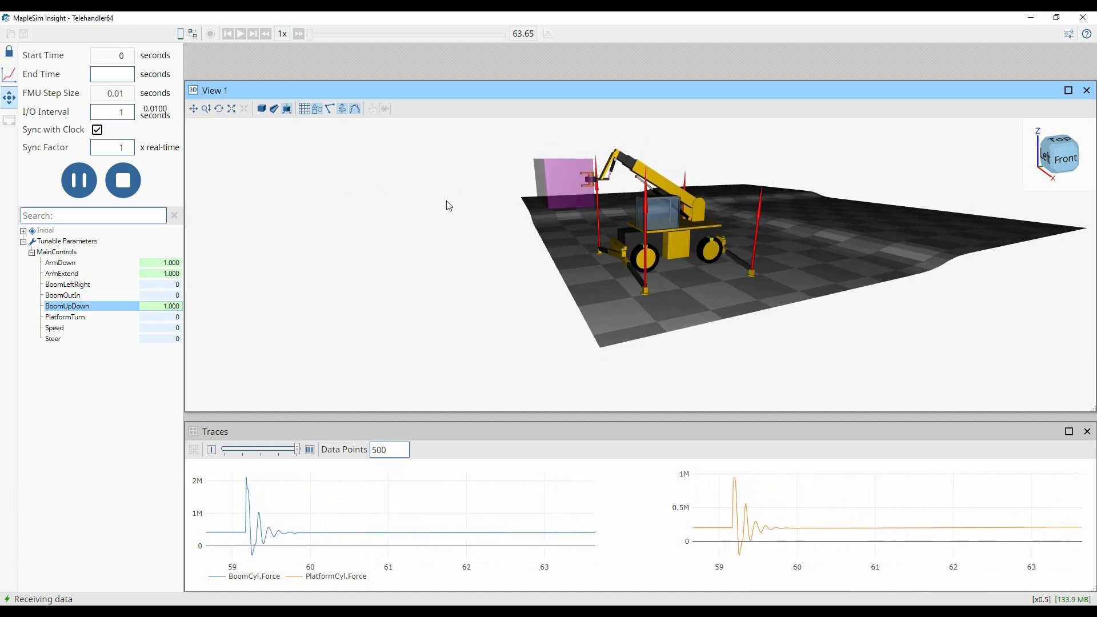
{"action": "left_click_drag", "start_coordinate": [502, 253], "coordinate": [463, 255]}
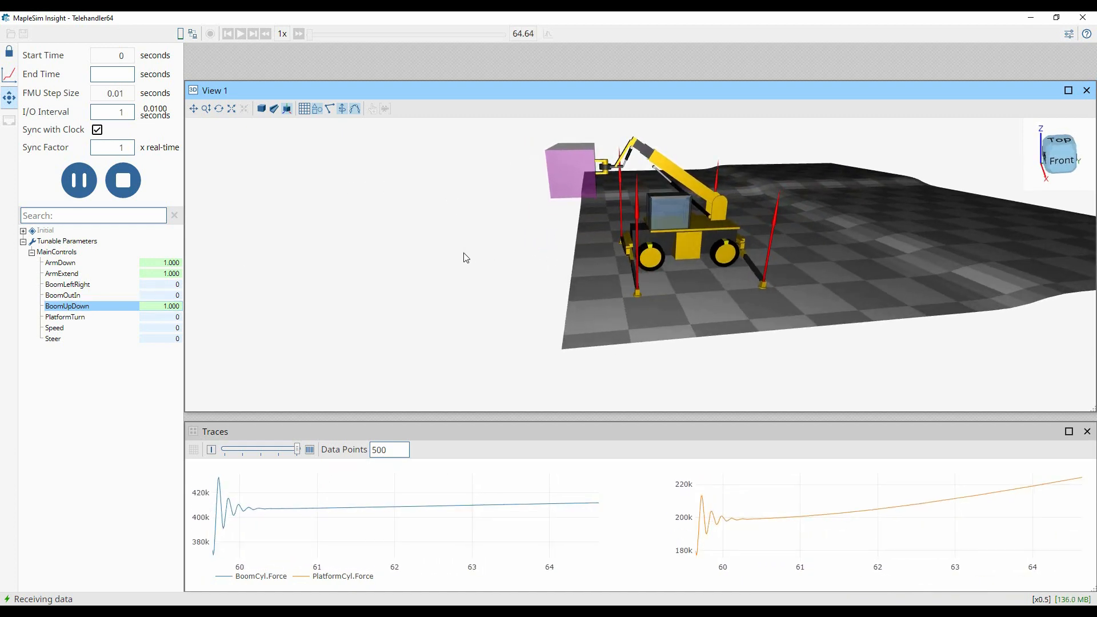
{"action": "left_click", "coordinate": [173, 295]}
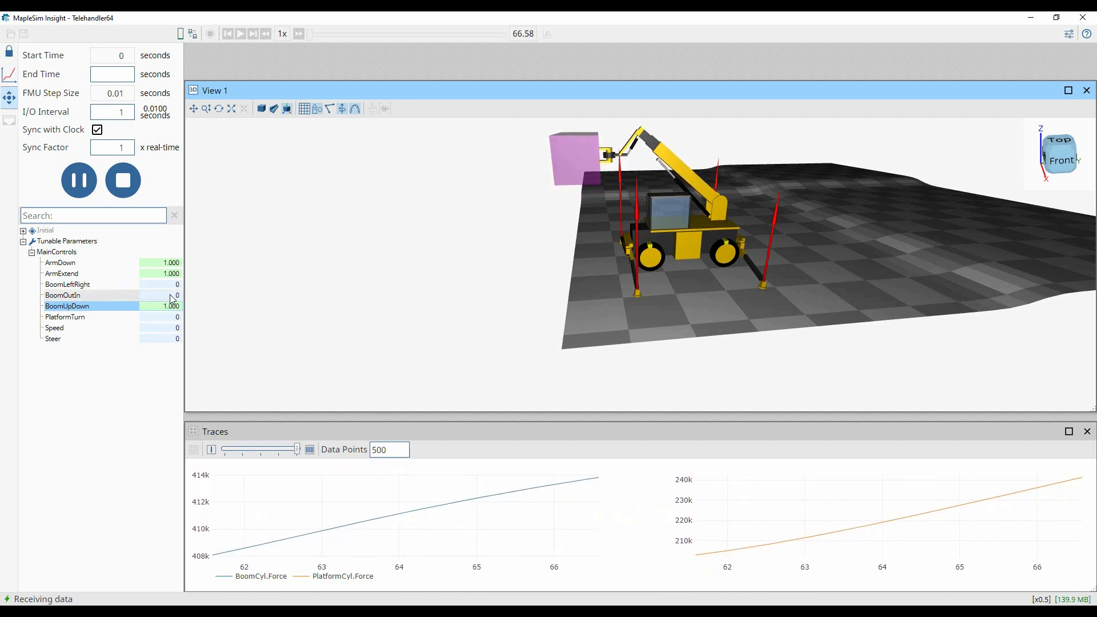
{"action": "type", "text": "3"}
{"action": "key", "text": "Return"}
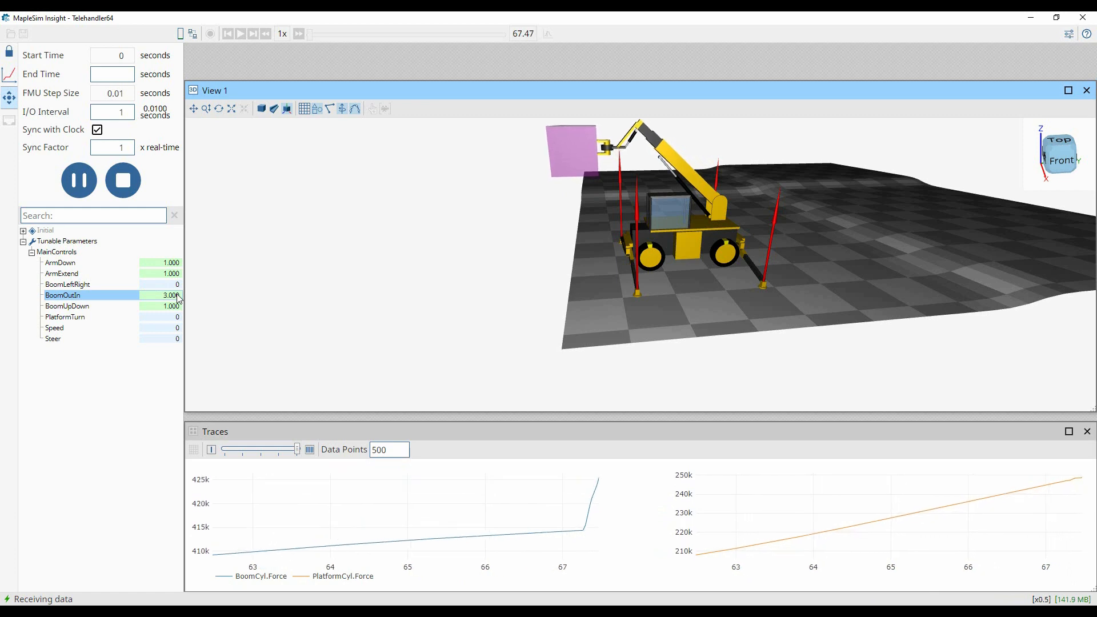
- Examine the telehandler's extending boom, suspended load and stabilizer contact forces from several angles
{"action": "scroll", "coordinate": [538, 221], "scroll_direction": "down", "scroll_amount": 2}
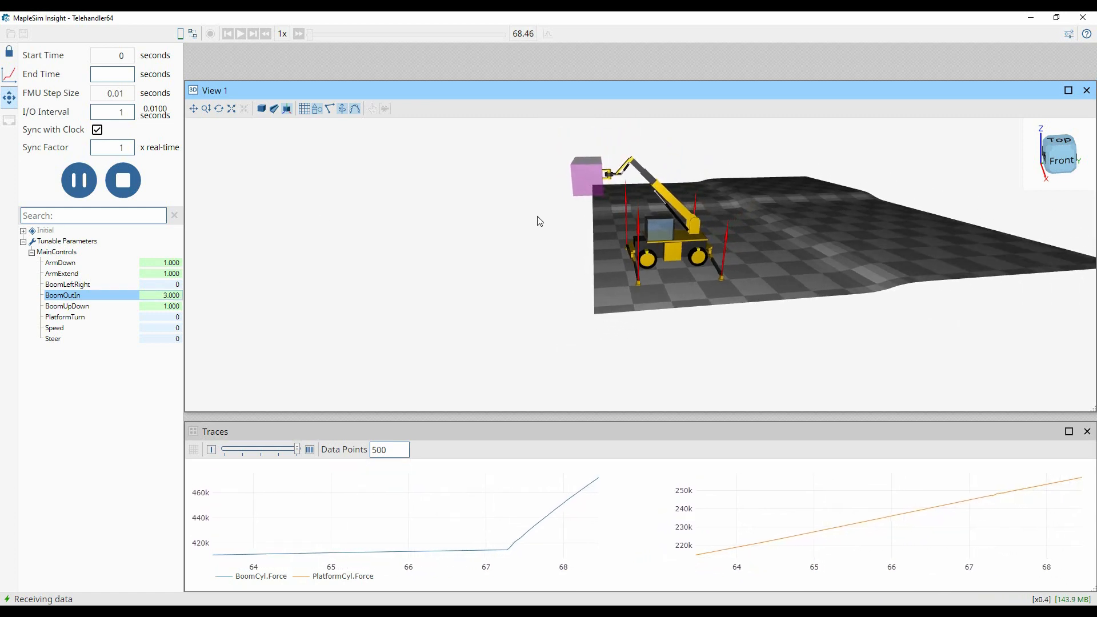
{"action": "scroll", "coordinate": [526, 227], "scroll_direction": "down", "scroll_amount": 1}
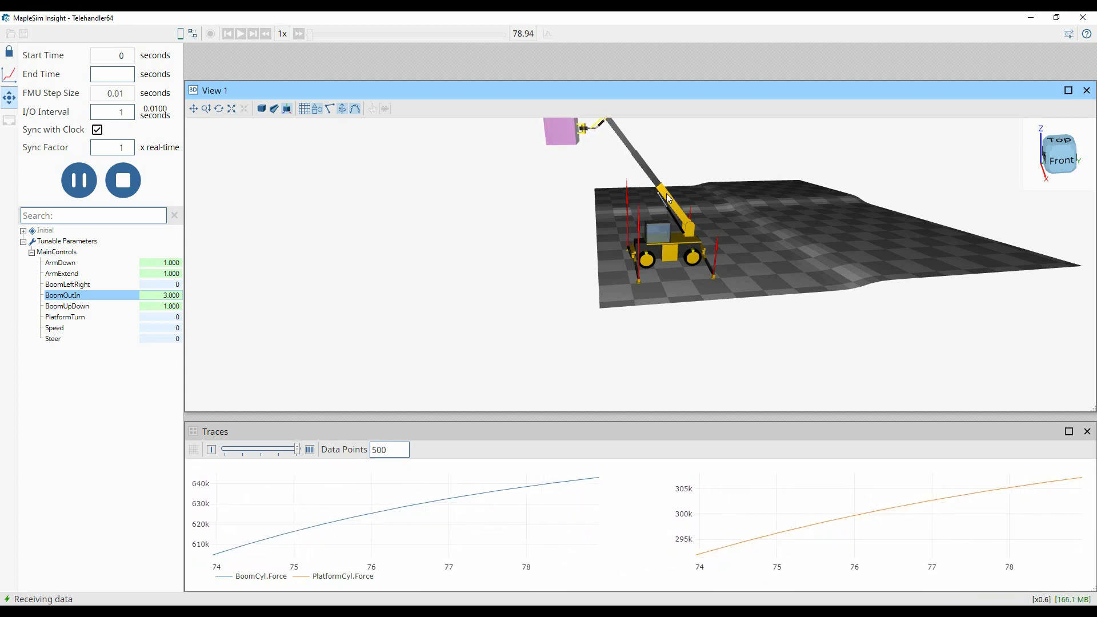
{"action": "left_click_drag", "start_coordinate": [692, 204], "coordinate": [677, 243]}
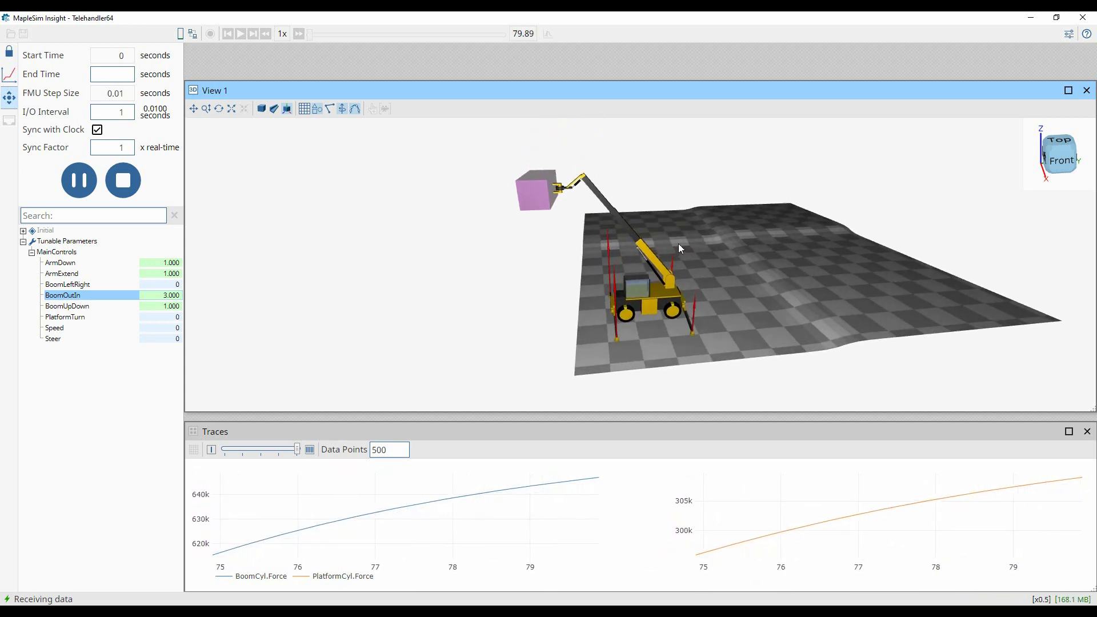
{"action": "left_click_drag", "start_coordinate": [671, 283], "coordinate": [752, 289]}
{"action": "left_click_drag", "start_coordinate": [674, 308], "coordinate": [584, 307]}
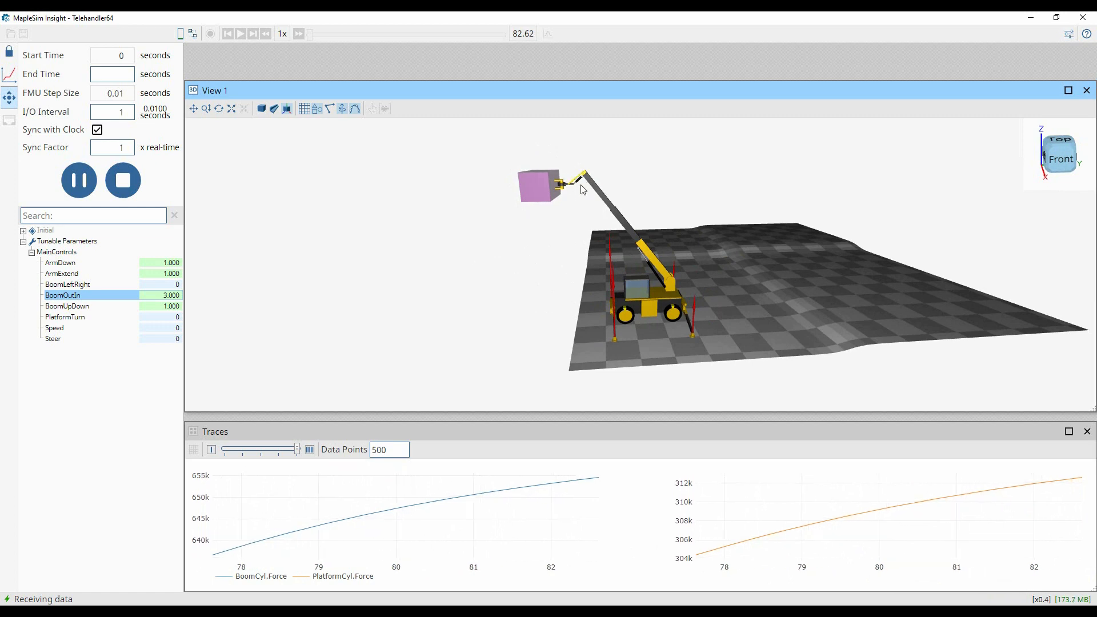
{"action": "left_click_drag", "start_coordinate": [555, 202], "coordinate": [582, 198]}
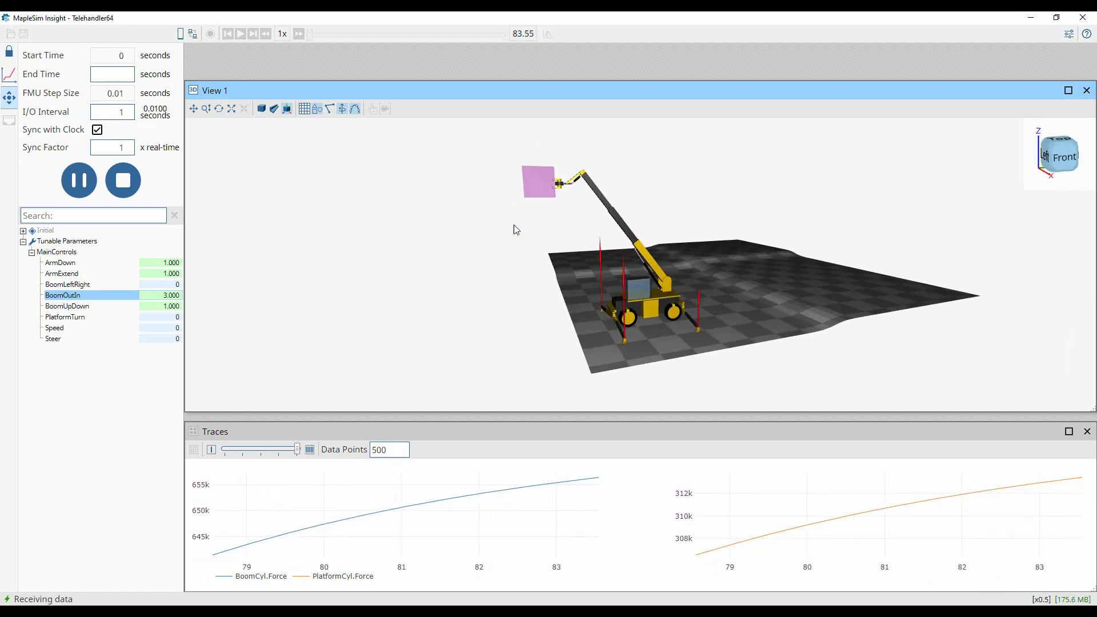
{"action": "left_click_drag", "start_coordinate": [539, 233], "coordinate": [554, 232]}
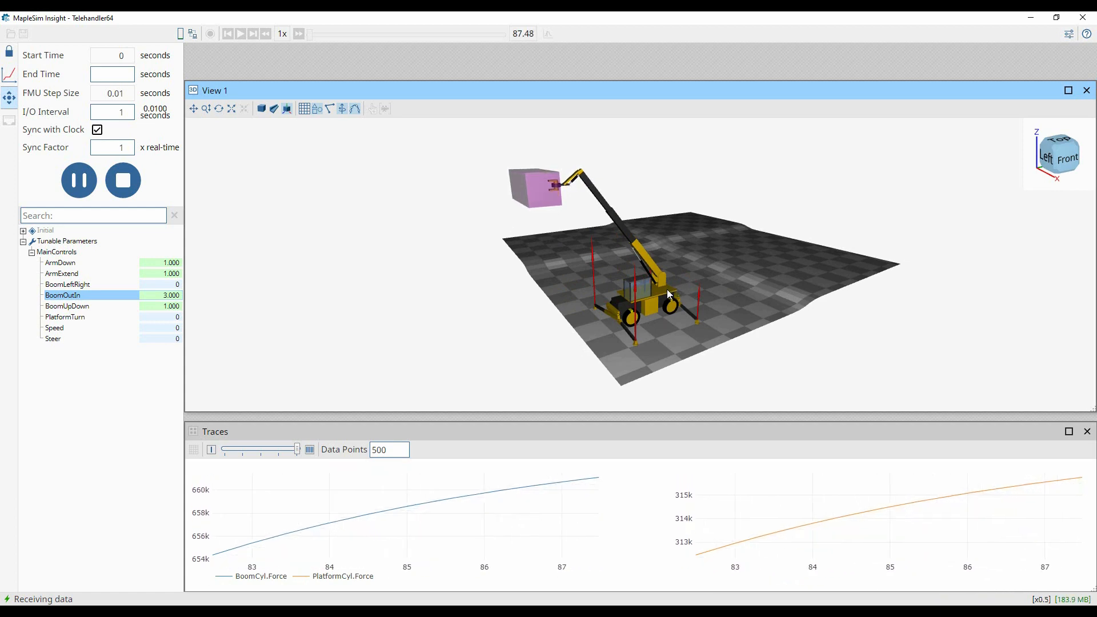
{"action": "left_click_drag", "start_coordinate": [695, 280], "coordinate": [661, 329]}
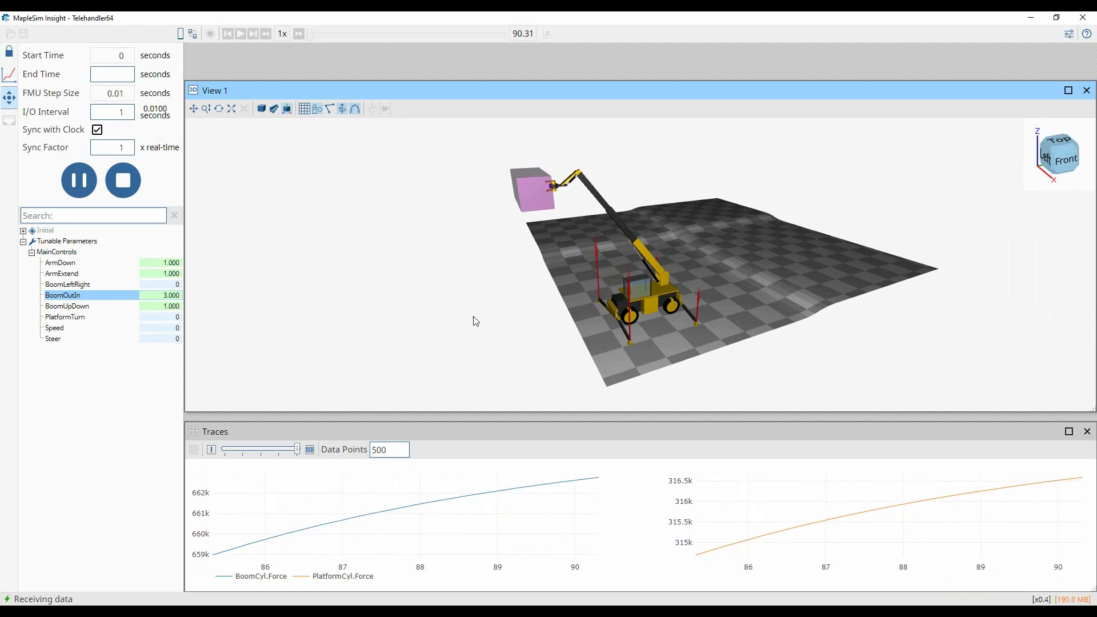